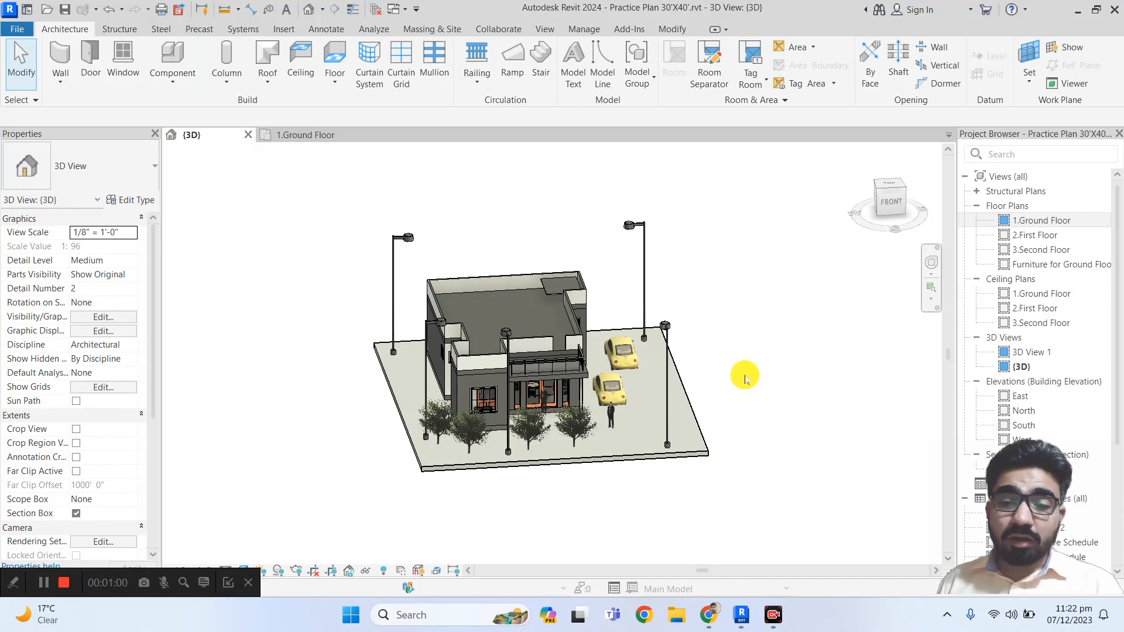
left_click(759, 392)
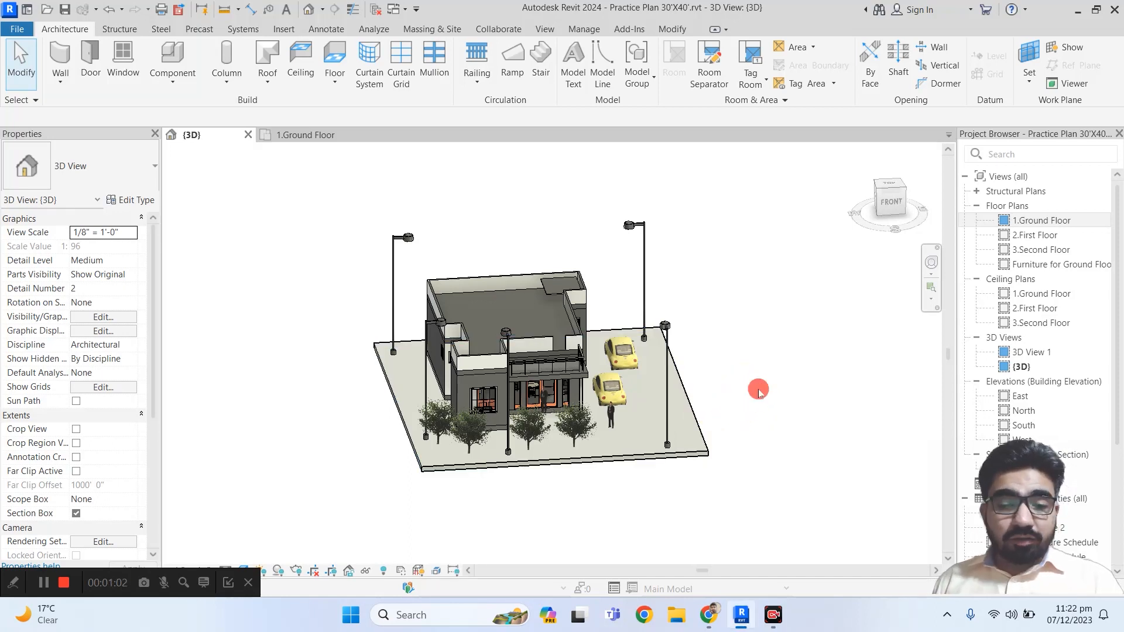
middle_click_drag(773, 410, 720, 386, "shift")
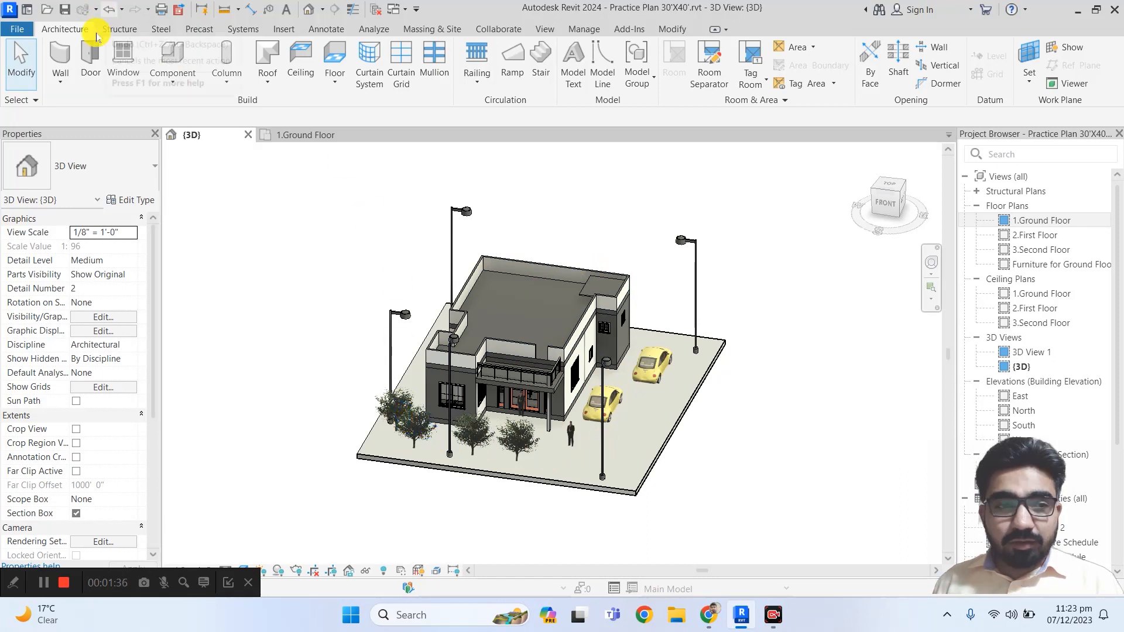
left_click(172, 76)
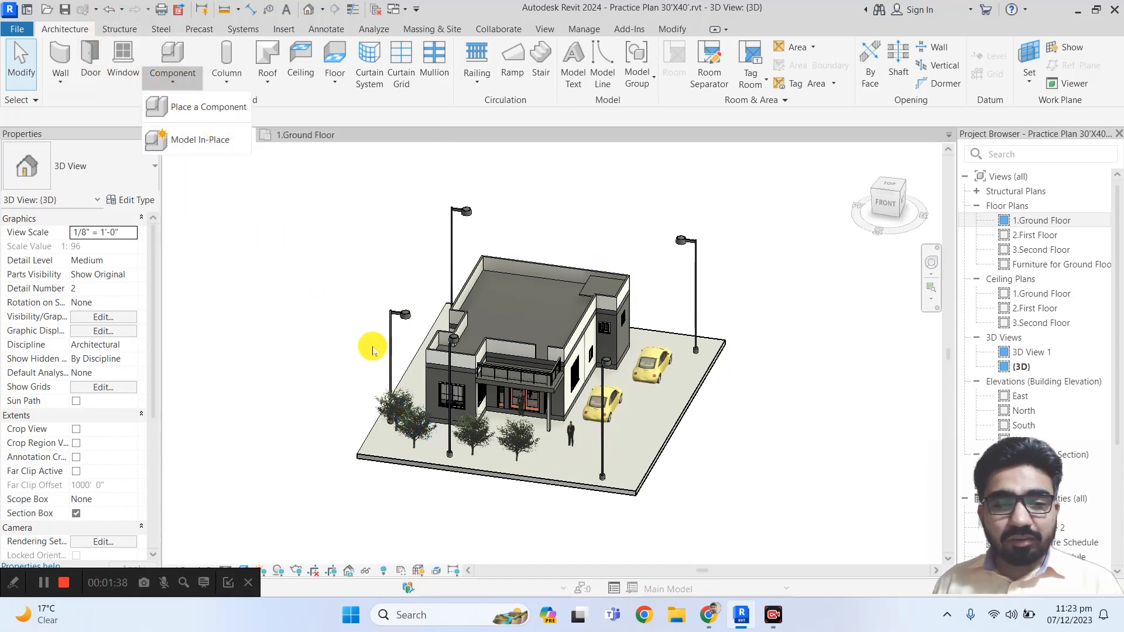
left_click(269, 210)
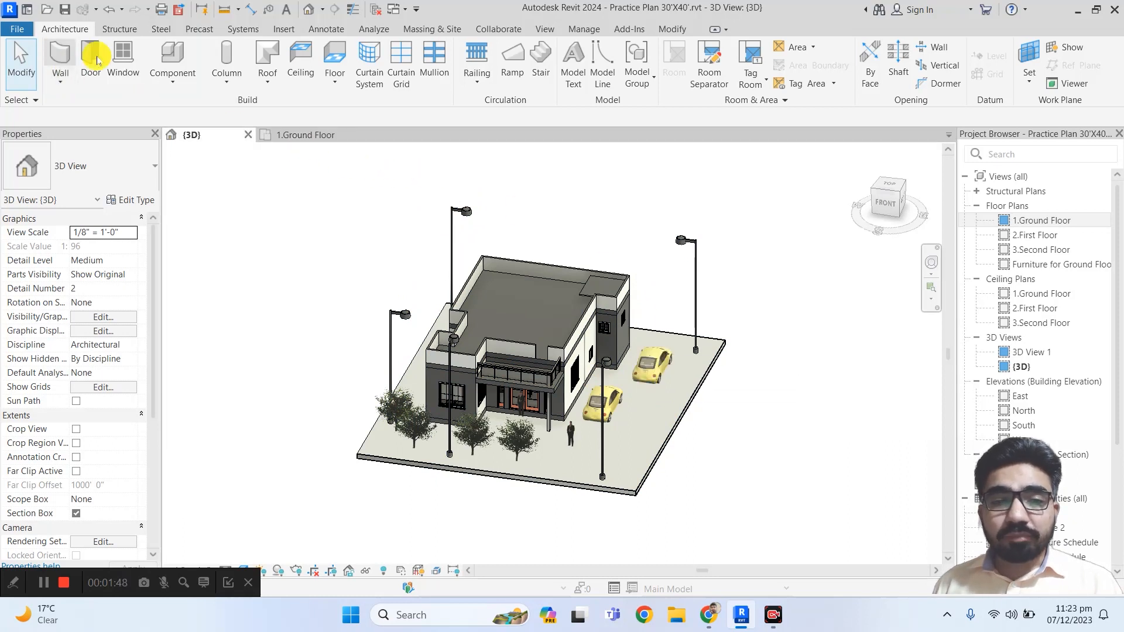
Browse the Entourage family folder for loadable components, and leave component placement without loading anything
left_click(170, 75)
left_click(180, 111)
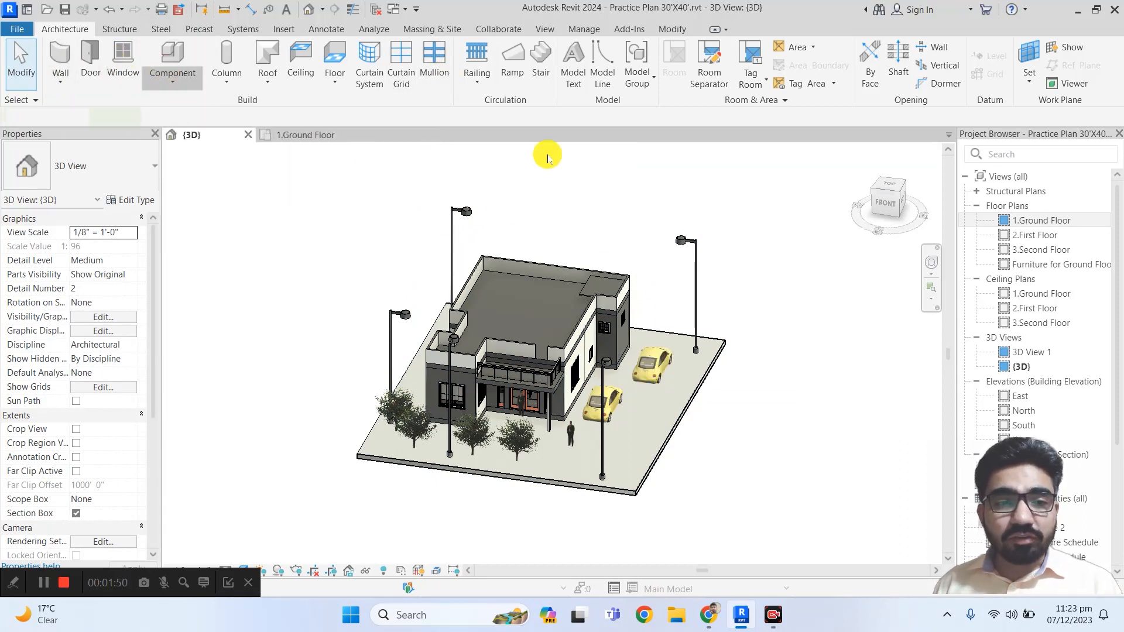
left_click(626, 83)
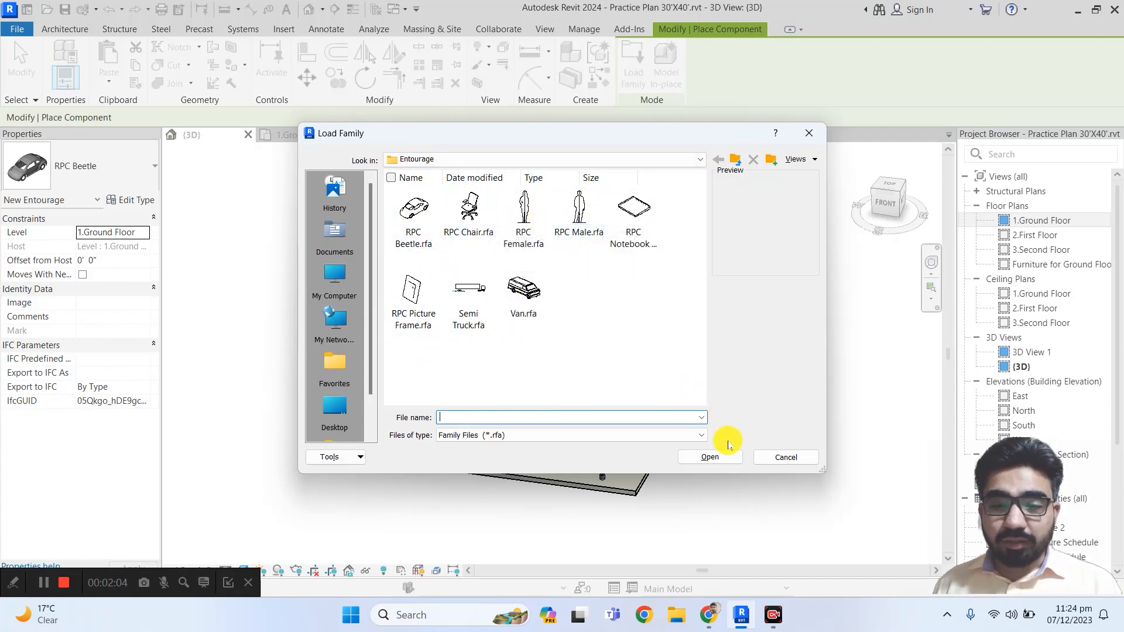
left_click(806, 132)
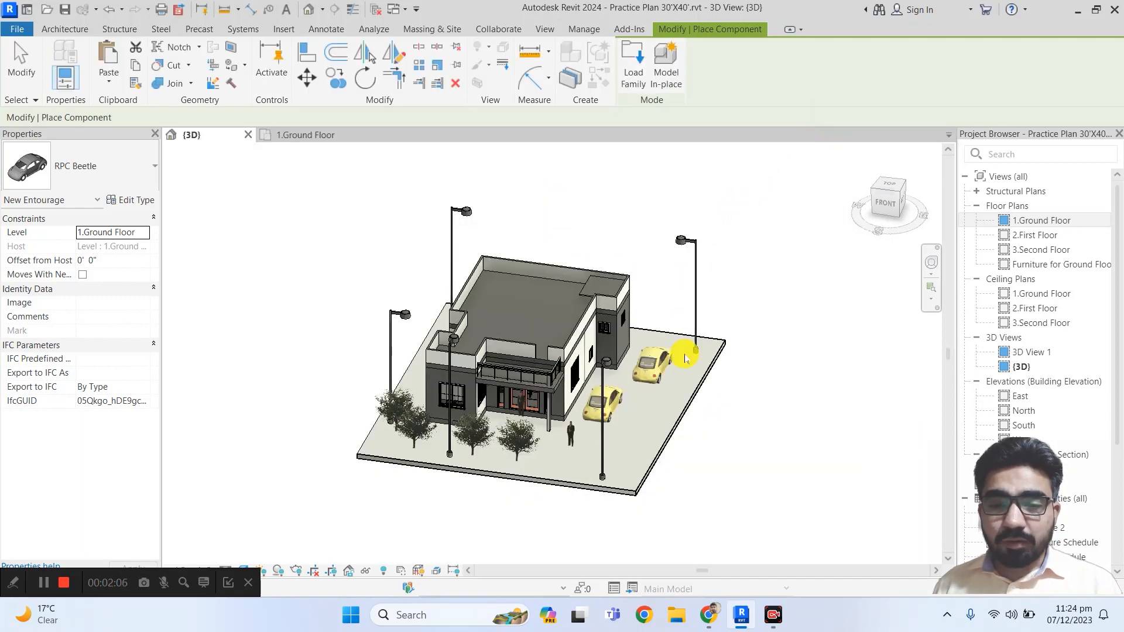
scroll(570, 434, "up", 5)
key("Escape")
key("Escape")
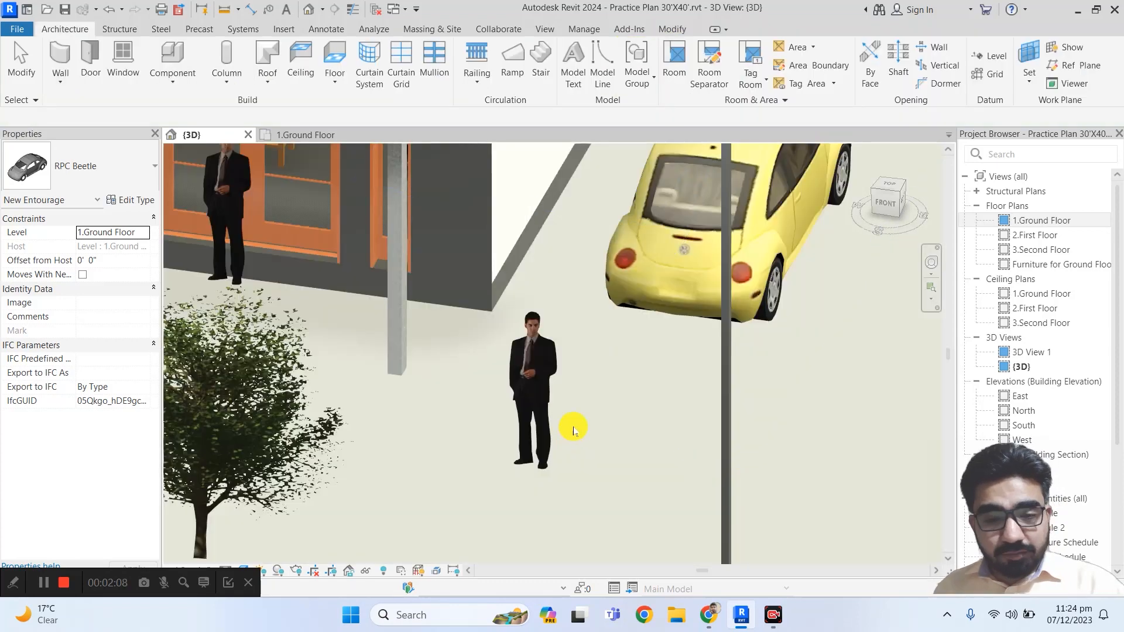
scroll(526, 350, "down", 7)
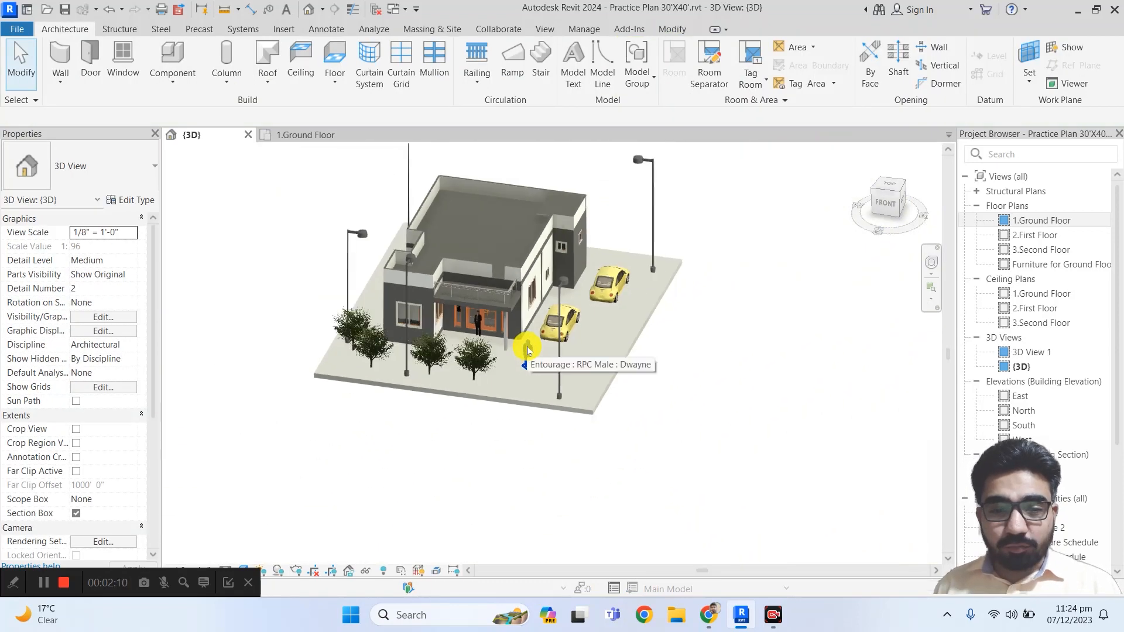
middle_click_drag(710, 388, 743, 394, "shift")
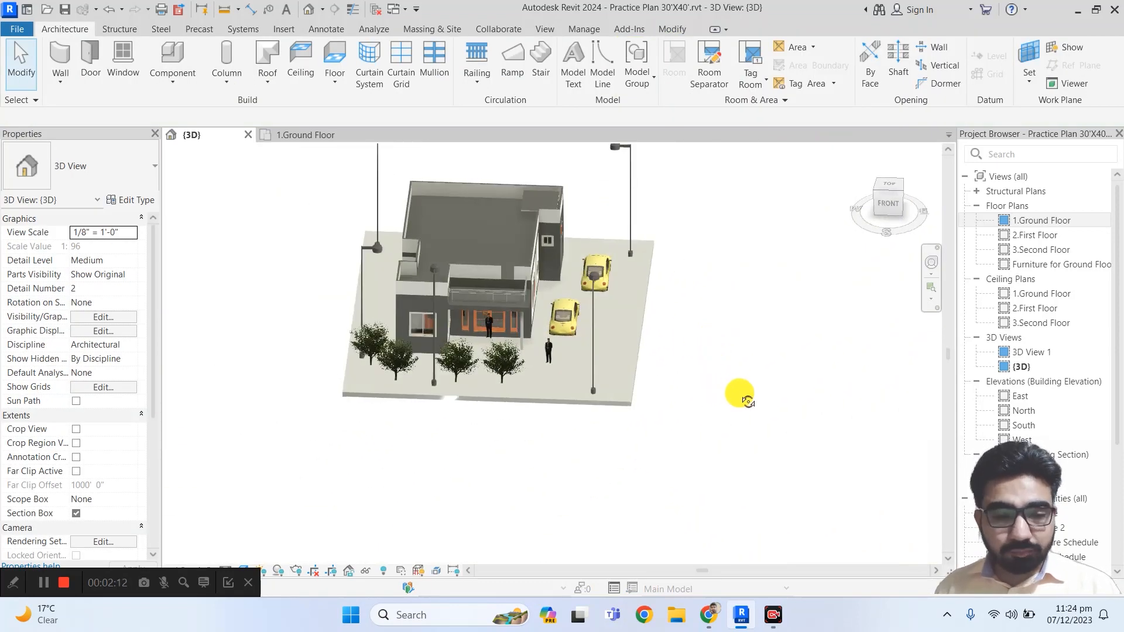
middle_click_drag(367, 421, 460, 454, "shift")
scroll(441, 381, "up", 2)
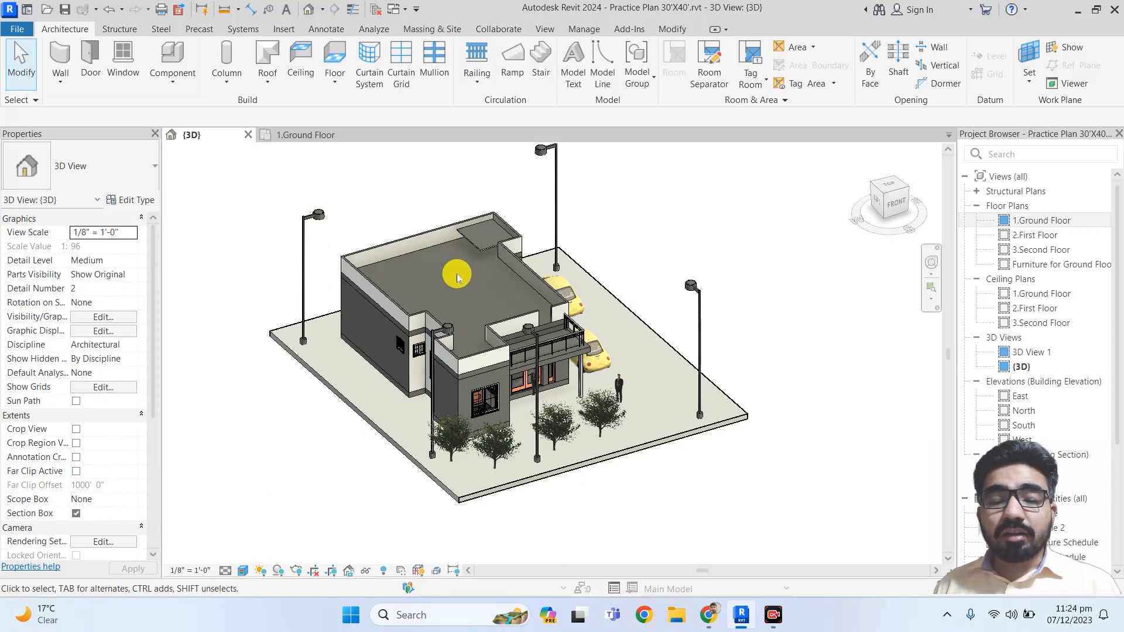
middle_click_drag(474, 282, 474, 311)
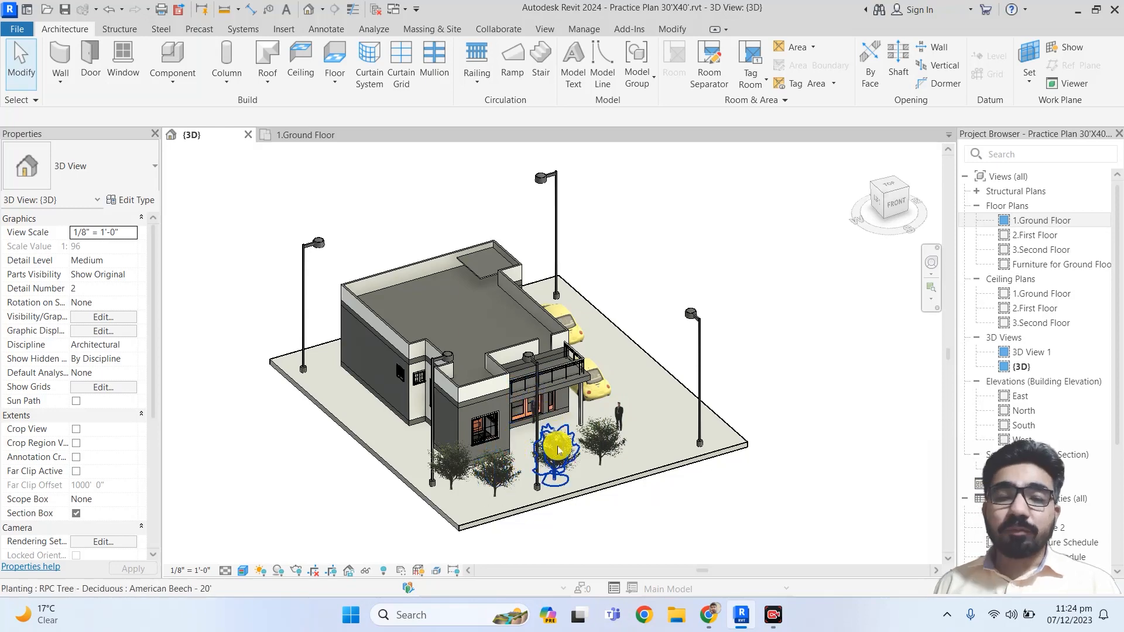
Change the render appearance of the American Beech - 20' tree type in front of the house to Red Oak [Fall]
left_click(556, 464)
left_click(436, 28)
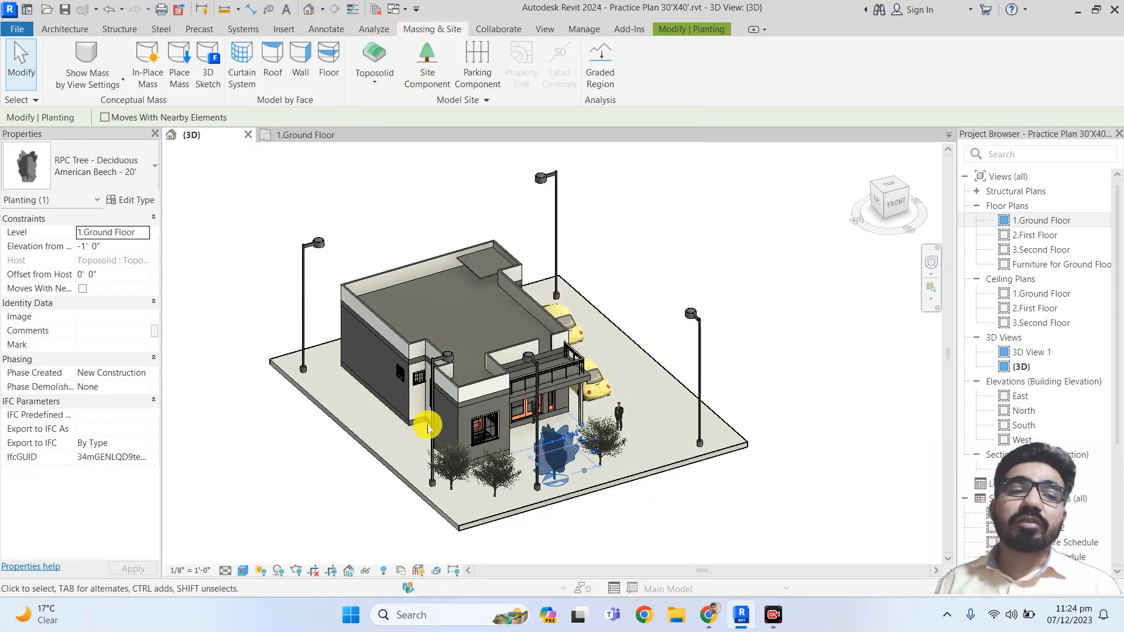
left_click(494, 470)
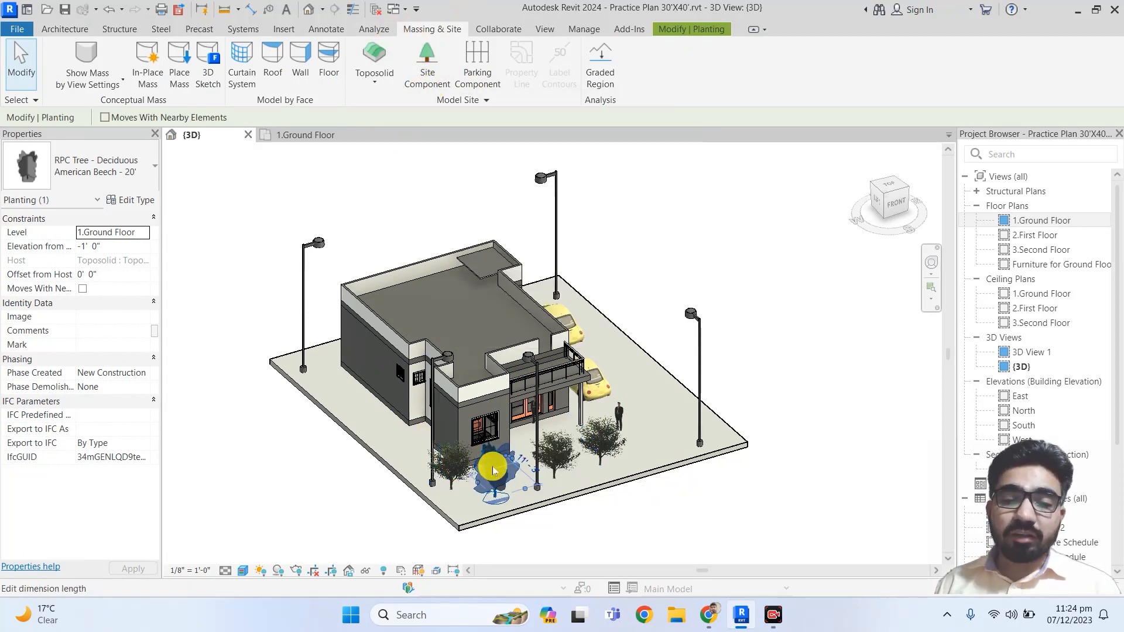
left_click(124, 199)
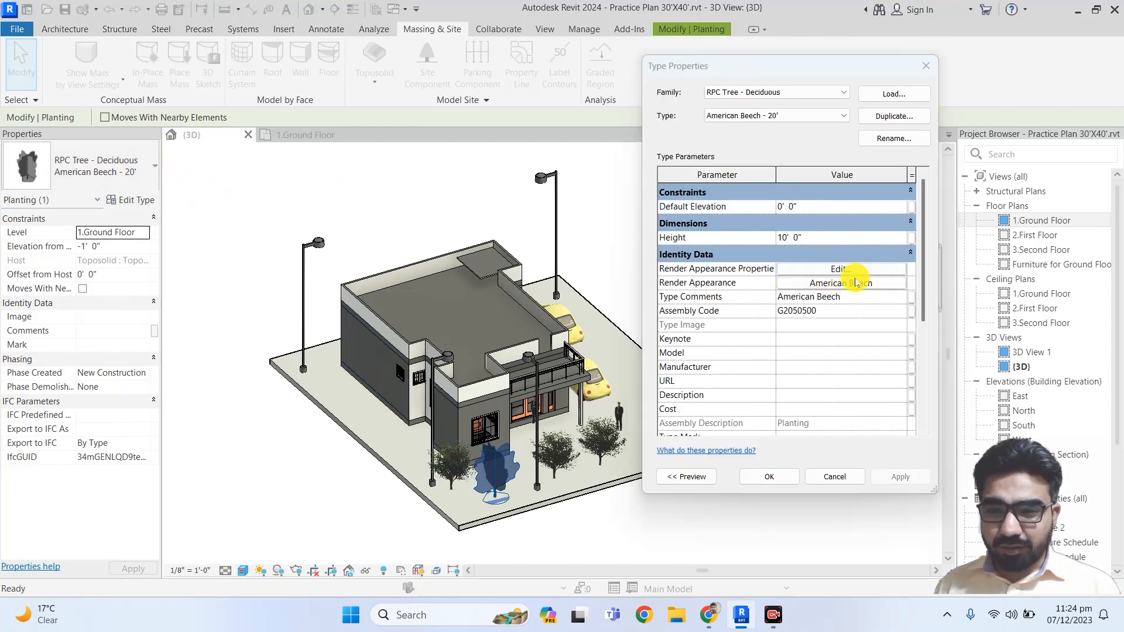
left_click(850, 270)
left_click(689, 96)
left_click(843, 283)
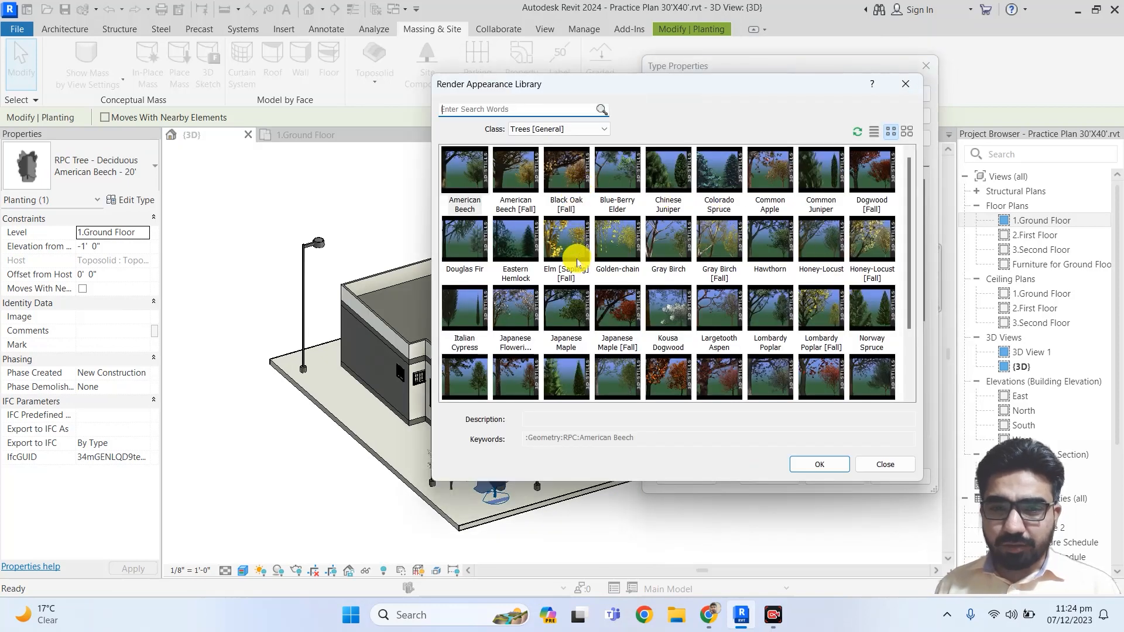
left_click(667, 377)
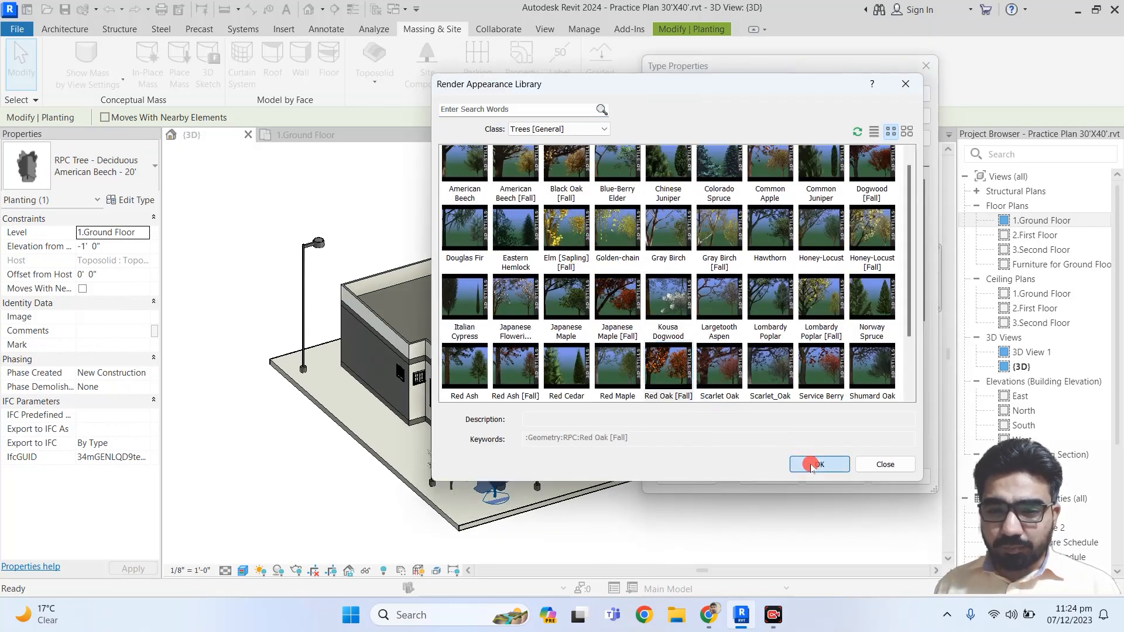
left_click(819, 463)
left_click(898, 481)
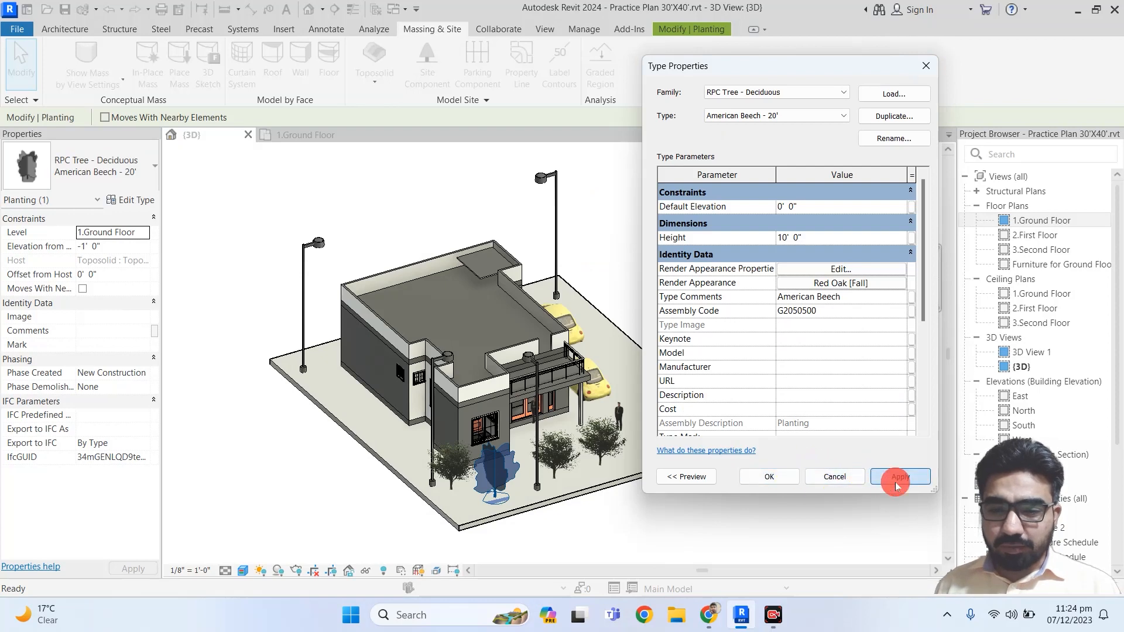
left_click(783, 477)
scroll(609, 448, "up", 5)
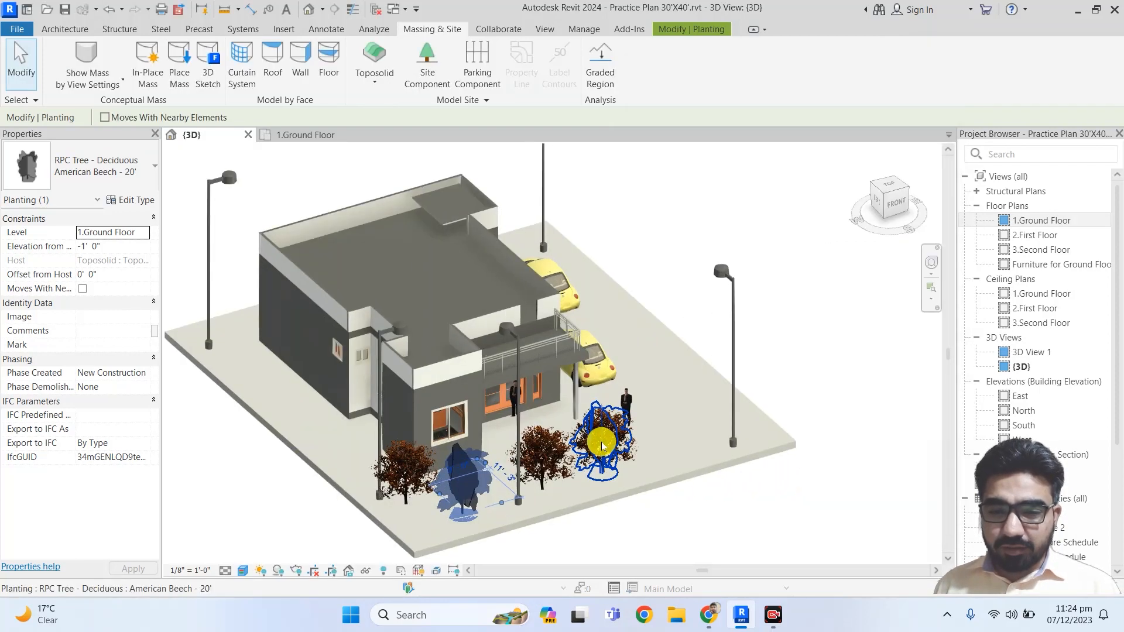
scroll(679, 447, "down", 3)
scroll(683, 446, "down", 3)
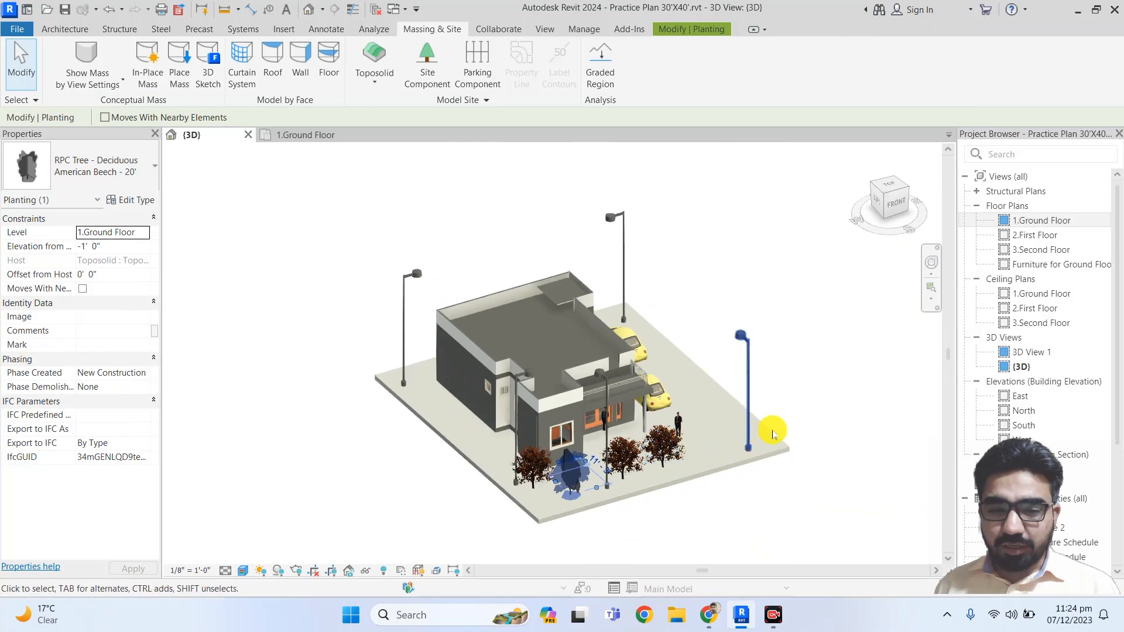
left_click(808, 454)
middle_click_drag(808, 454, 647, 476, "shift")
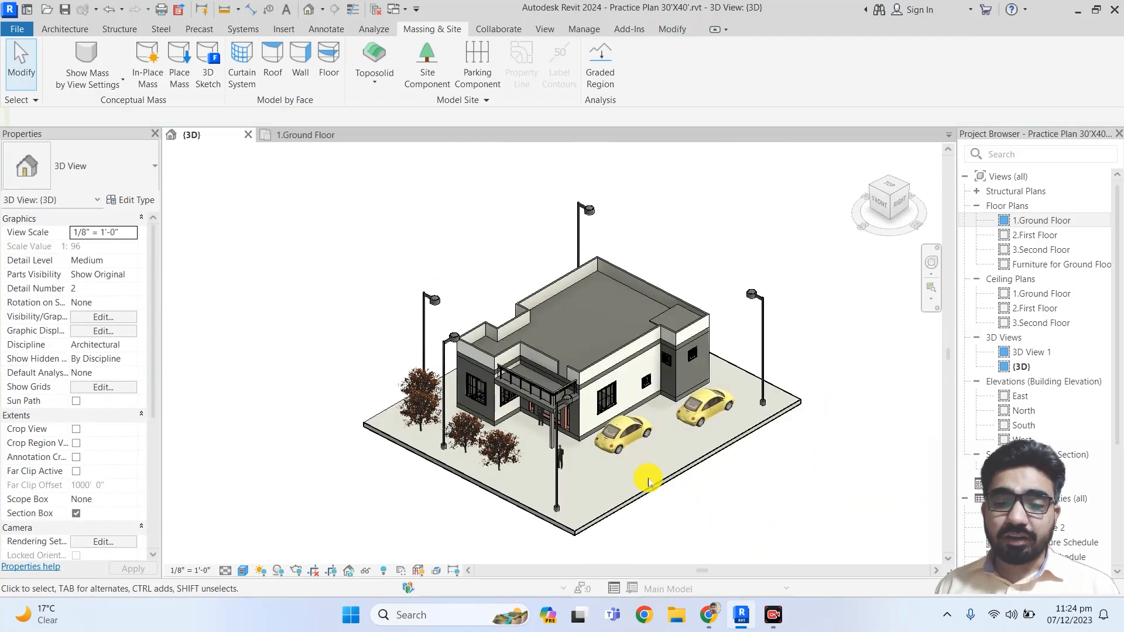
left_click(63, 29)
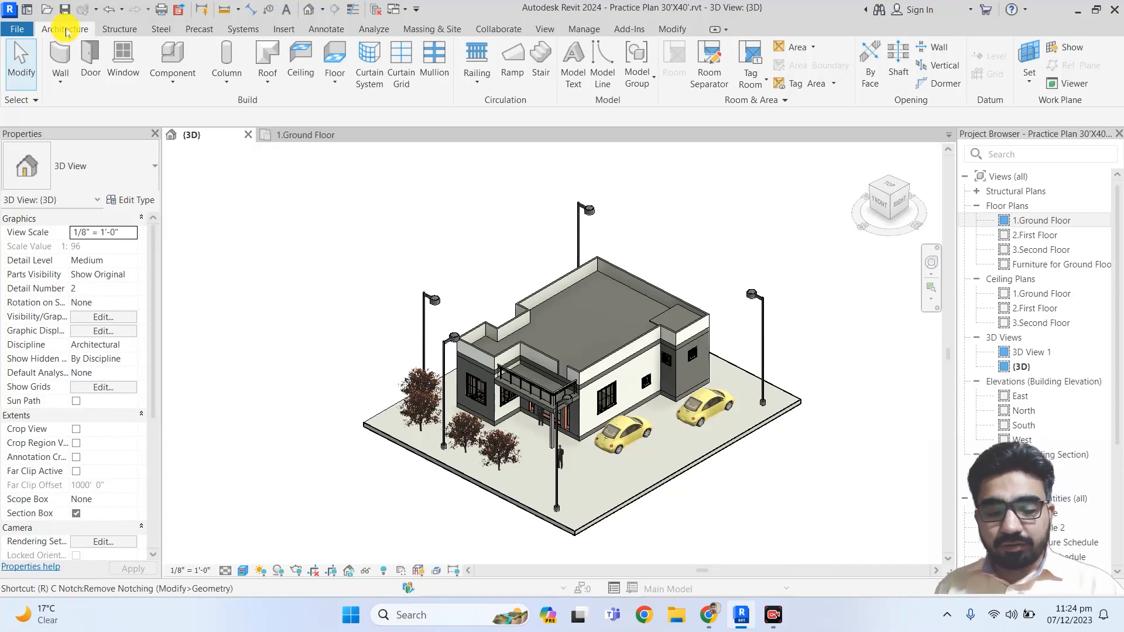
key("r")
key("r")
left_click_drag(45, 7, 91, 86)
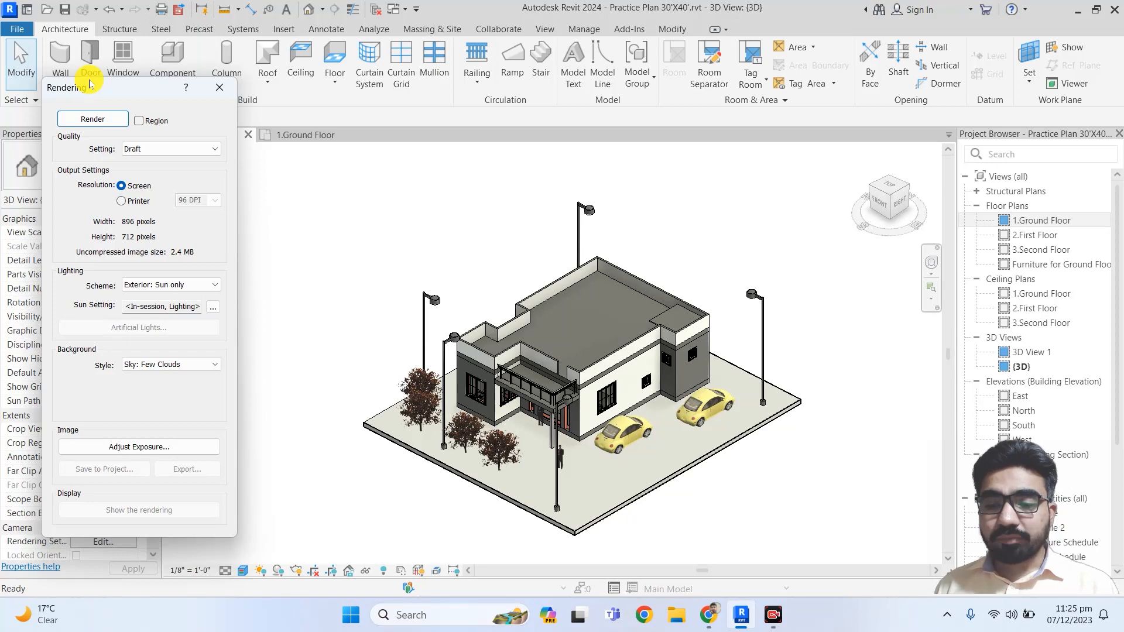
left_click(219, 87)
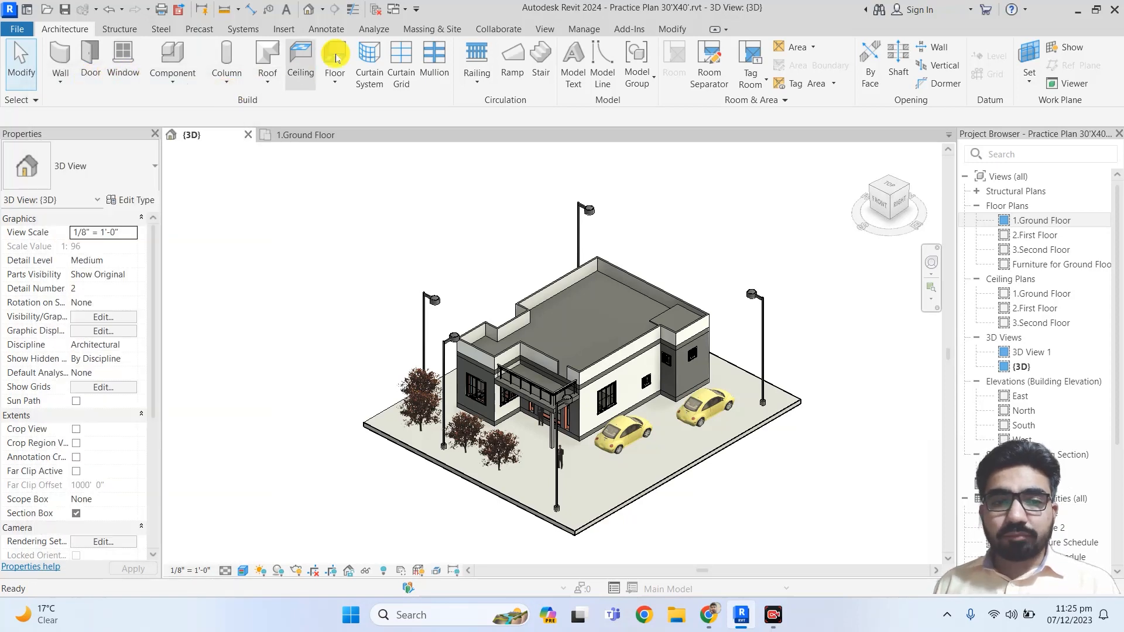
Frame the building from its front-right corner in the 3D view and open the Rendering settings
left_click(545, 29)
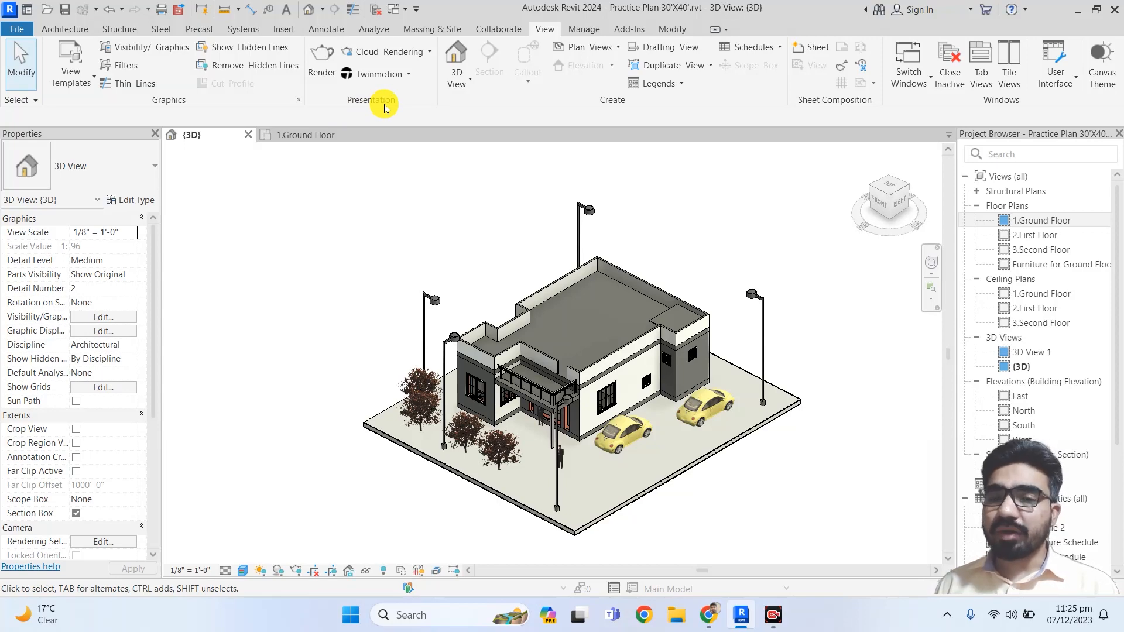
mouse_move(514, 301)
middle_mouse_down("shift")
mouse_move(529, 297)
mouse_move(500, 246)
mouse_move(507, 231)
mouse_move(503, 261)
middle_mouse_up("shift")
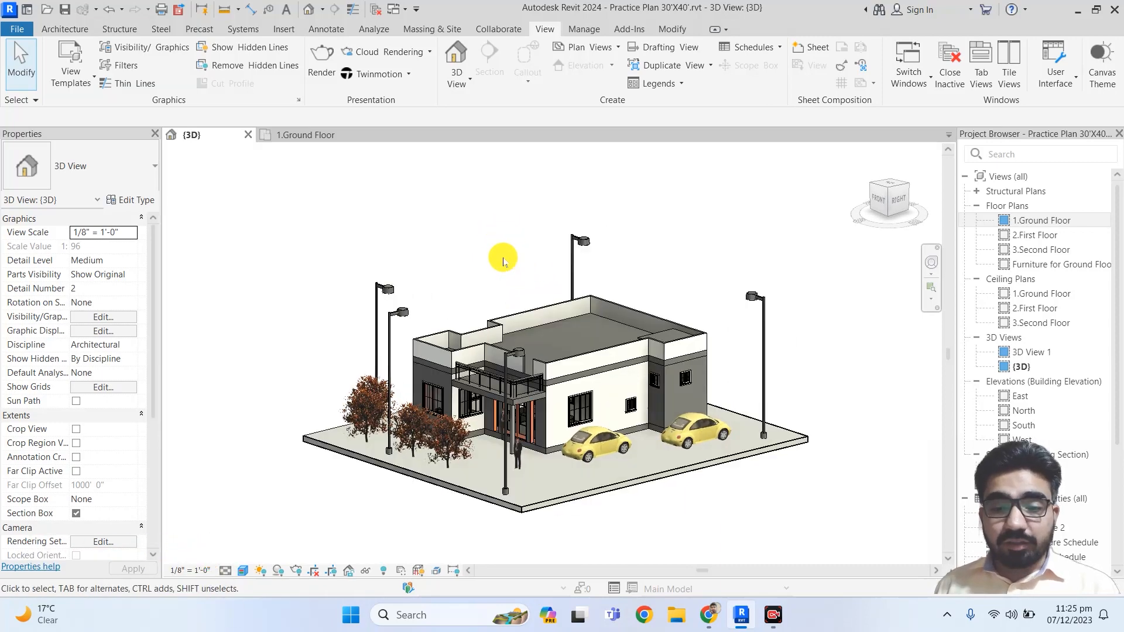
scroll(504, 261, "up", 2)
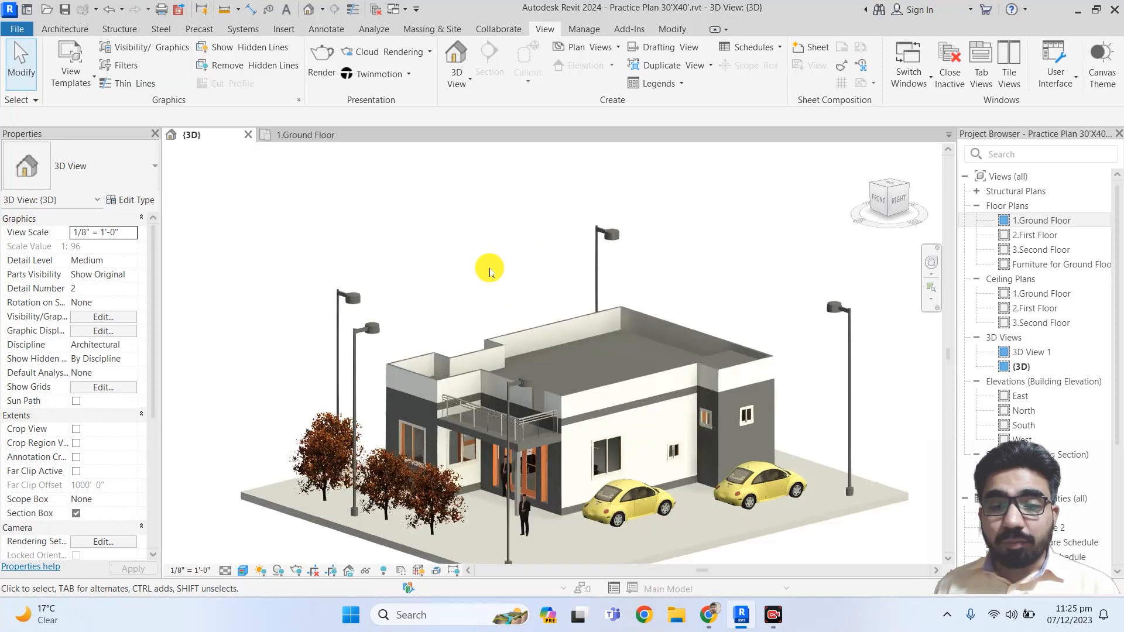
middle_click_drag(494, 263, 483, 229)
middle_click_drag(472, 224, 464, 221)
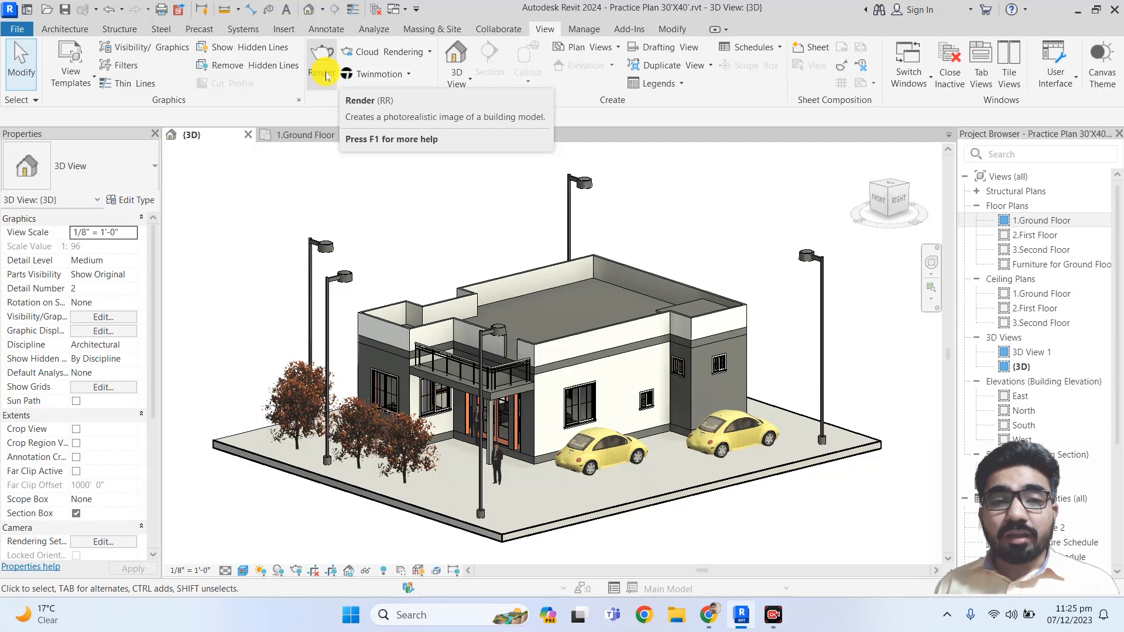
left_click(383, 59)
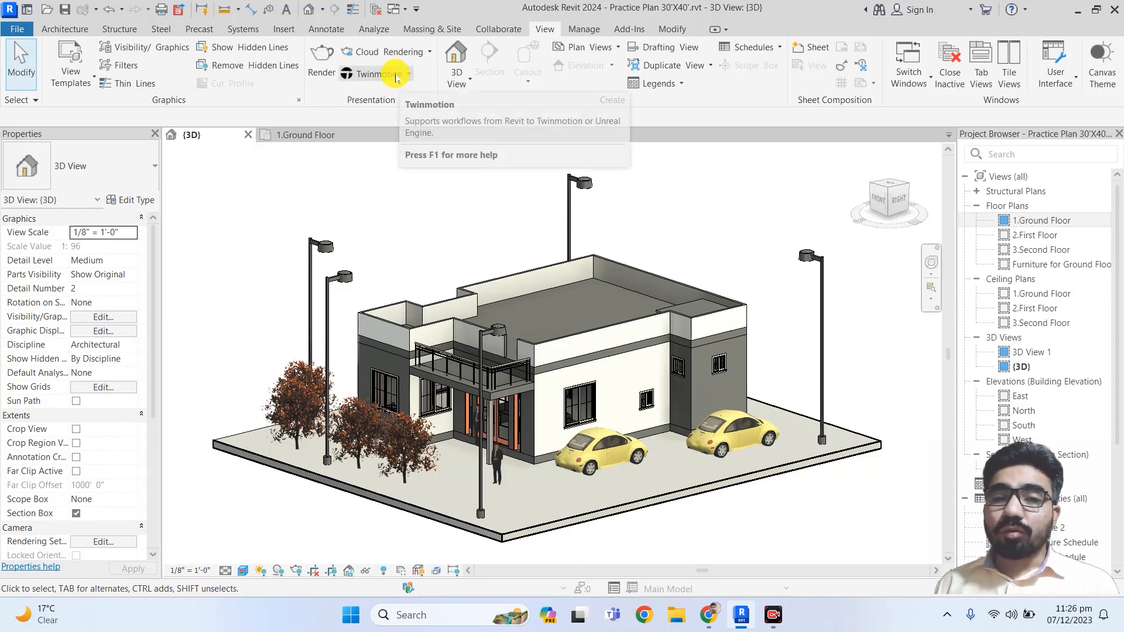
left_click(398, 75)
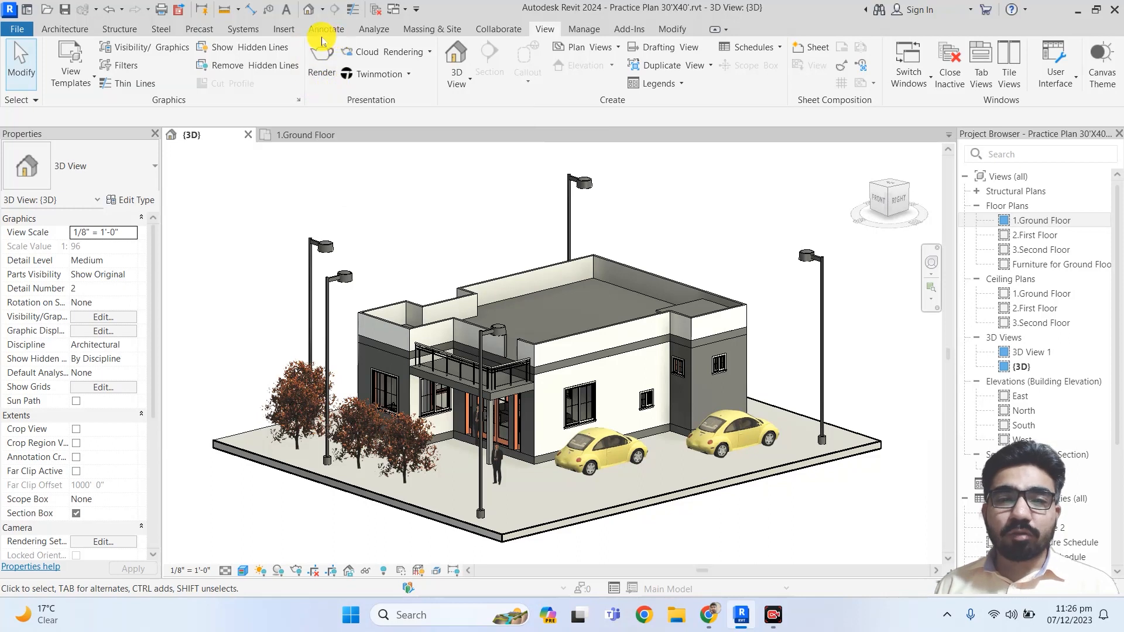
left_click(323, 75)
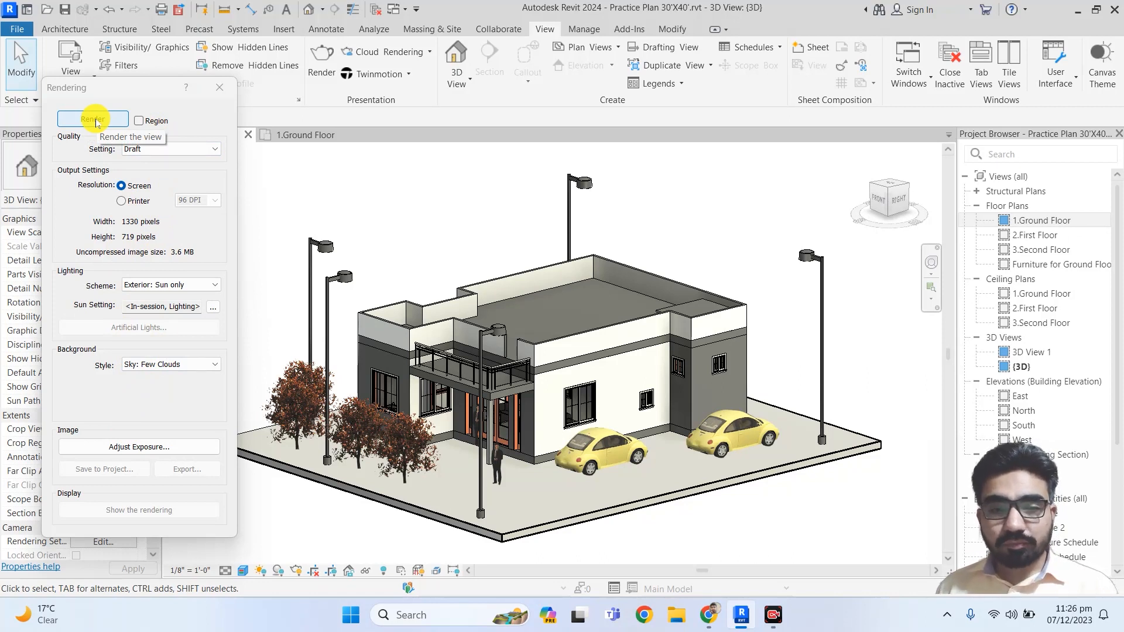
Limit the rendering to a region and shrink its boundary around the front entrance and balcony
left_click(145, 122)
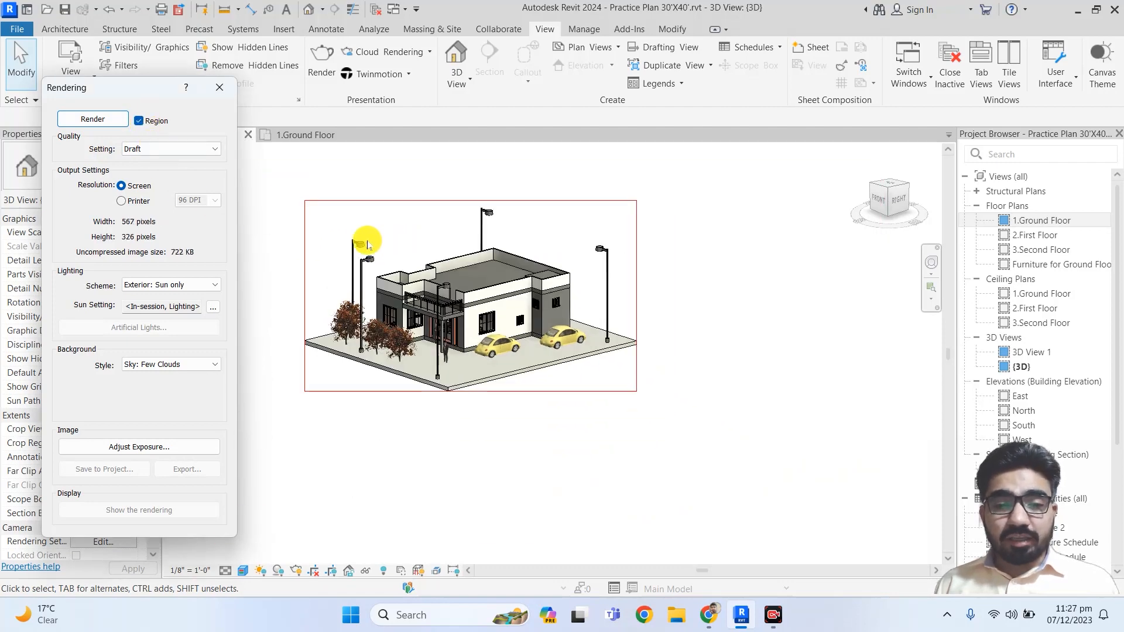
left_click(305, 201)
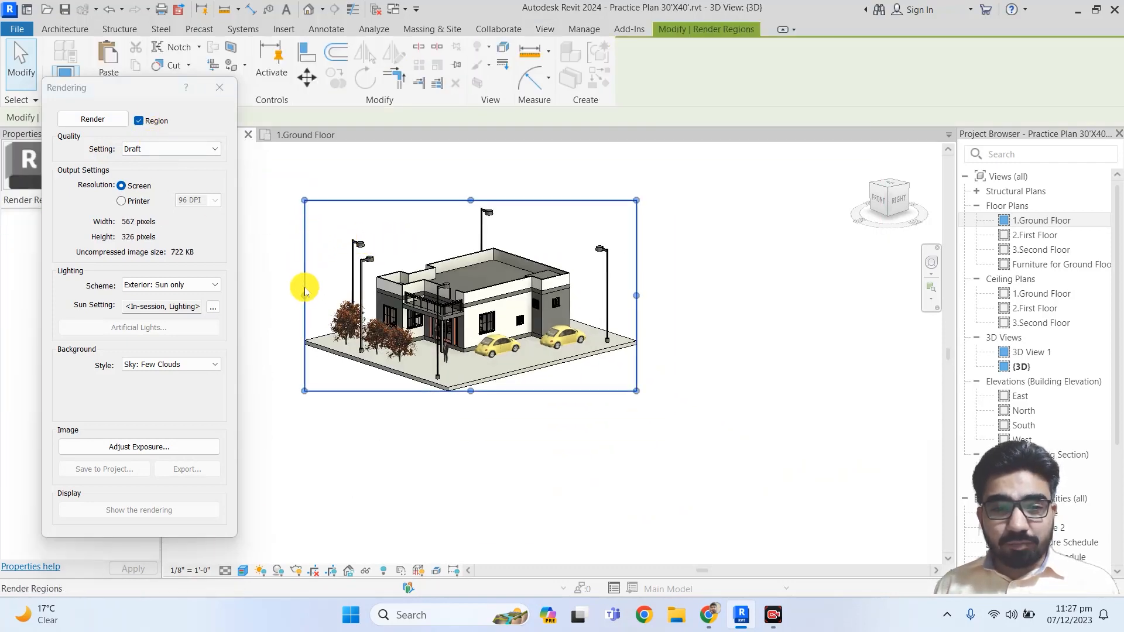
left_click_drag(305, 295, 402, 295)
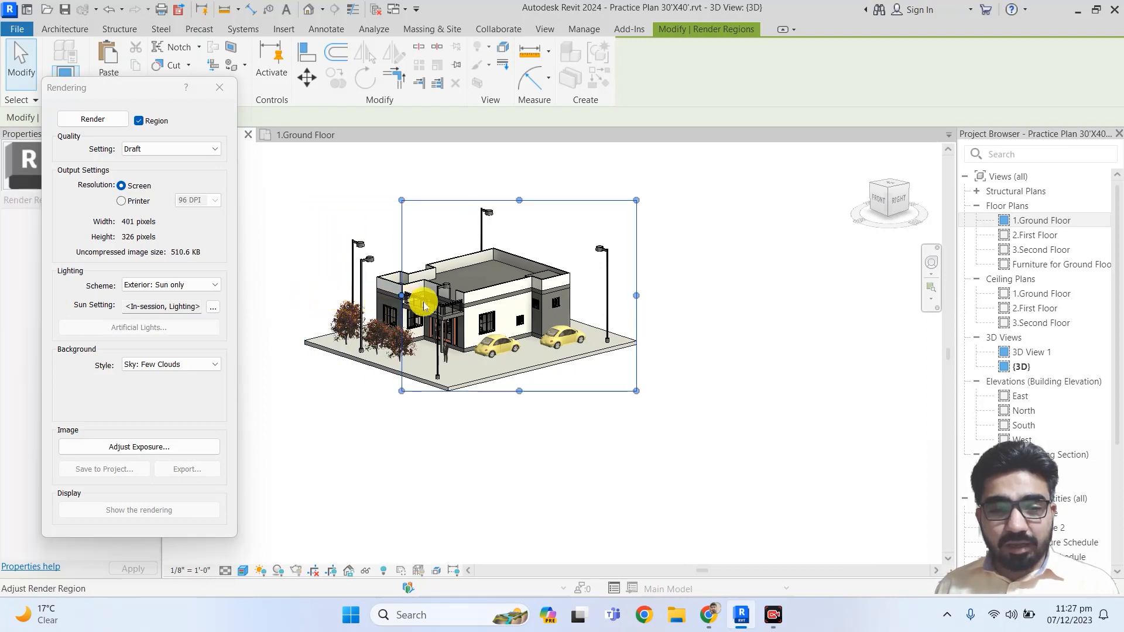
left_click_drag(636, 297, 465, 303)
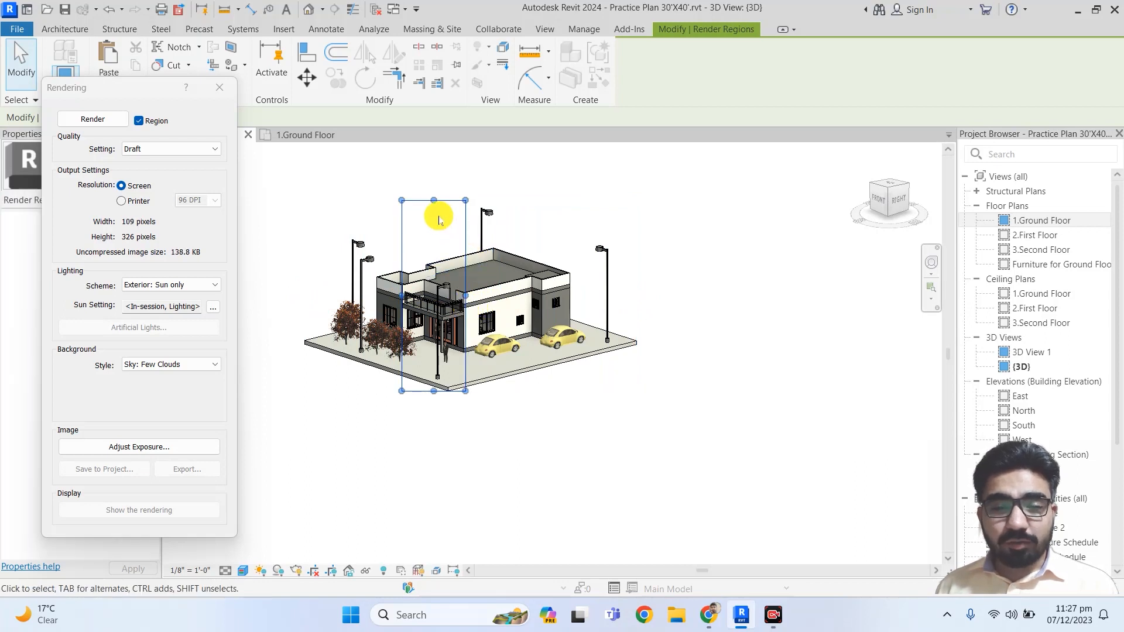
left_click_drag(434, 198, 438, 285)
left_click_drag(434, 390, 434, 355)
scroll(429, 338, "up", 3)
scroll(429, 338, "up", 2)
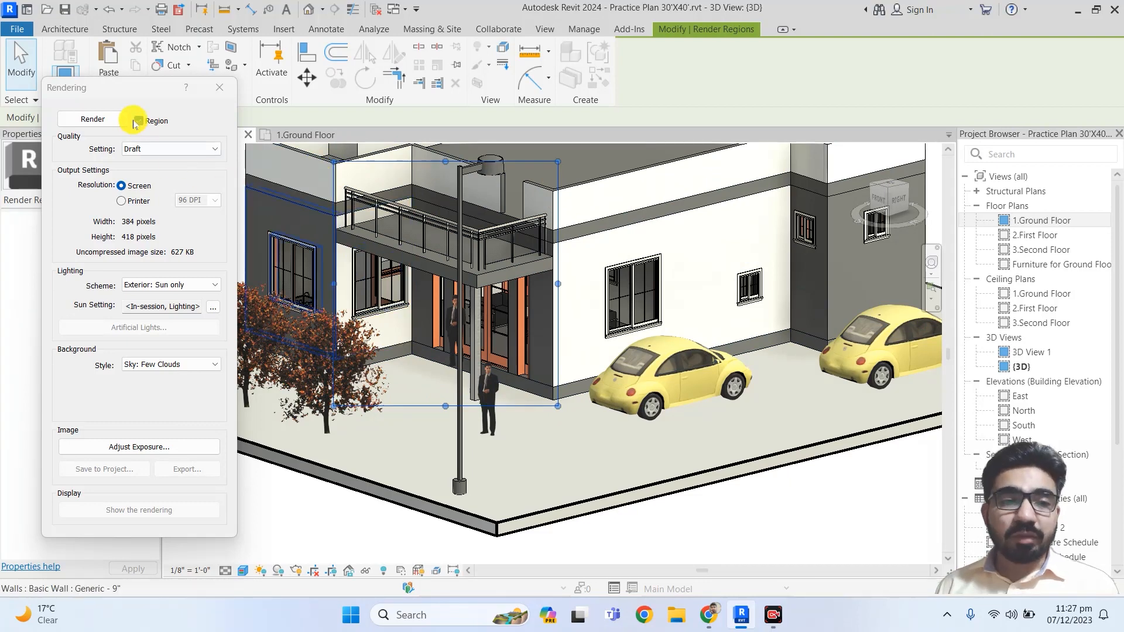
Turn off the render region and render the whole exterior view at Draft quality
scroll(401, 311, "down", 2)
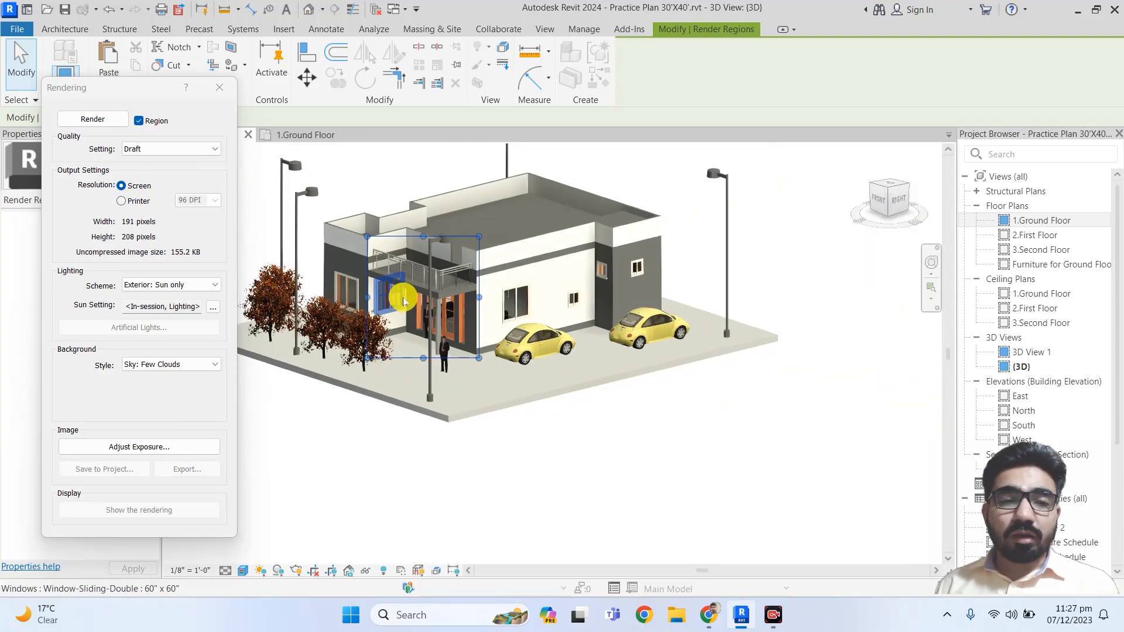
middle_click_drag(403, 297, 507, 412)
scroll(508, 410, "up", 1)
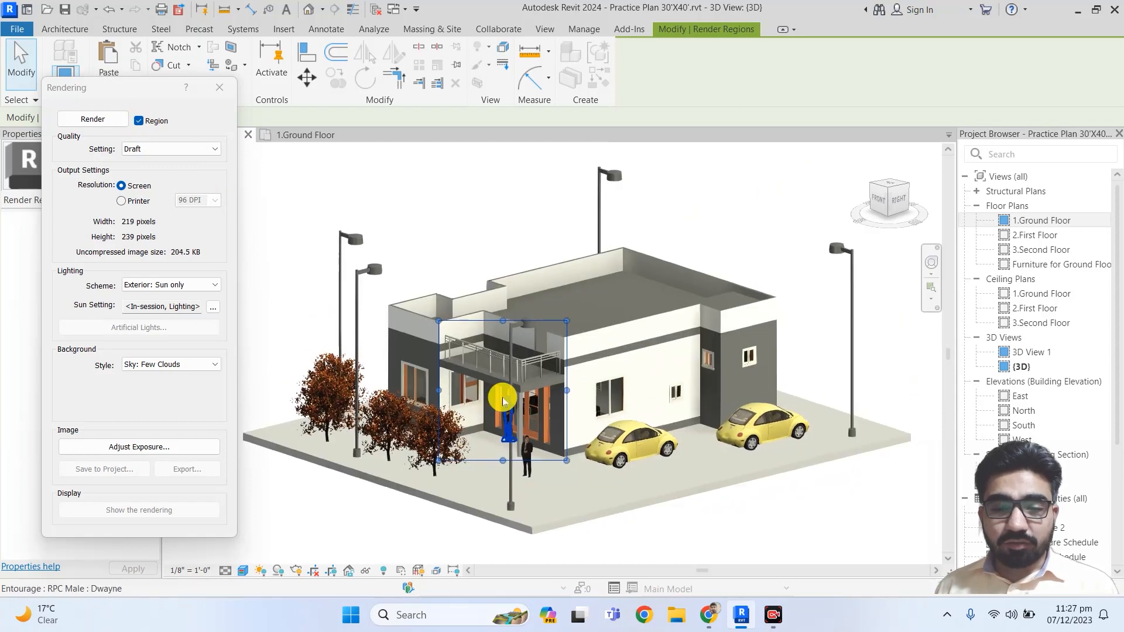
left_click_drag(120, 89, 92, 84)
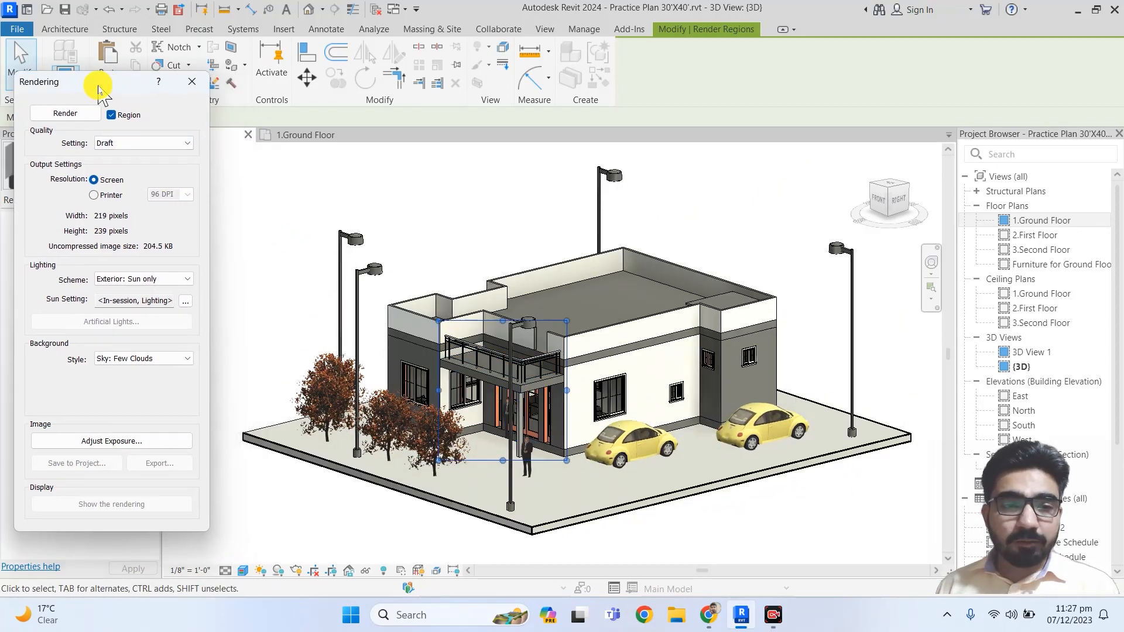
left_click(111, 115)
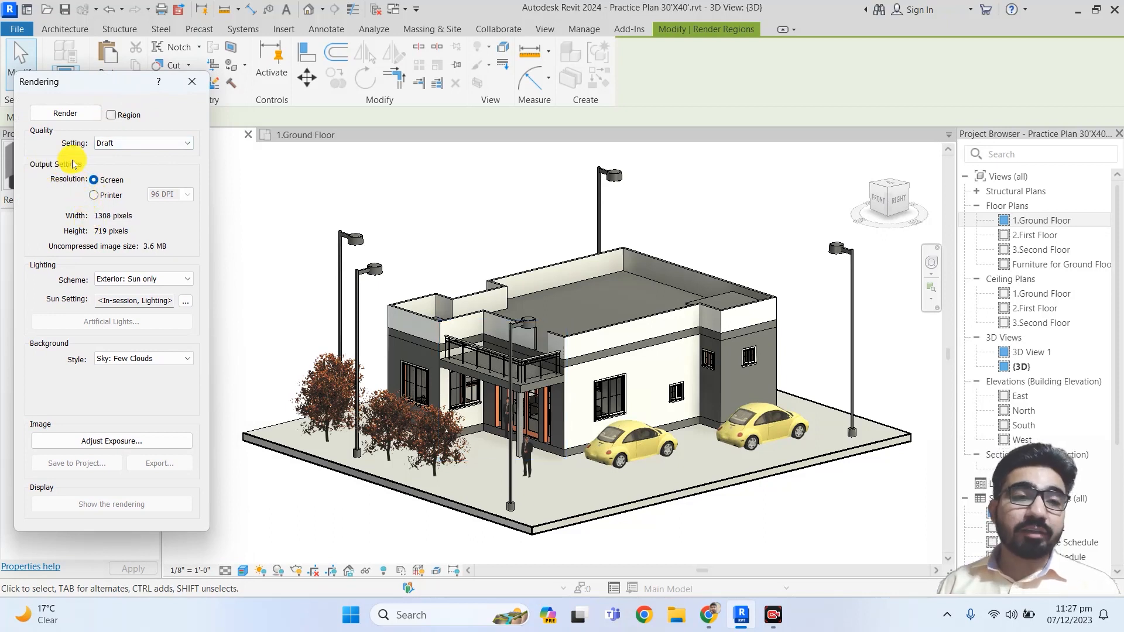
left_click(140, 147)
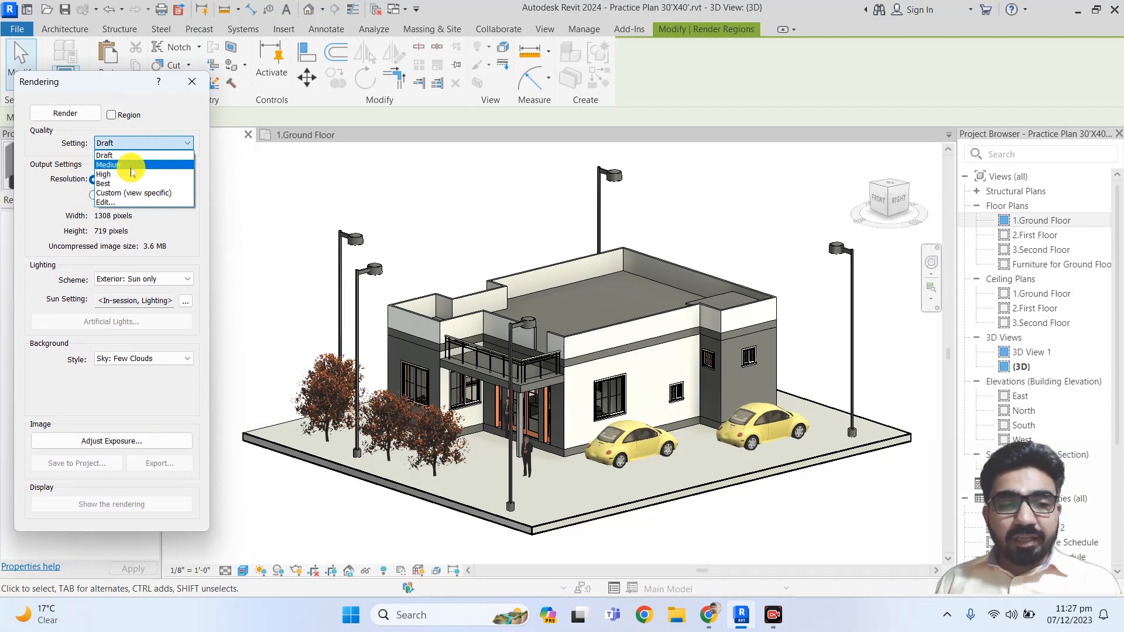
left_click(130, 156)
left_click(83, 116)
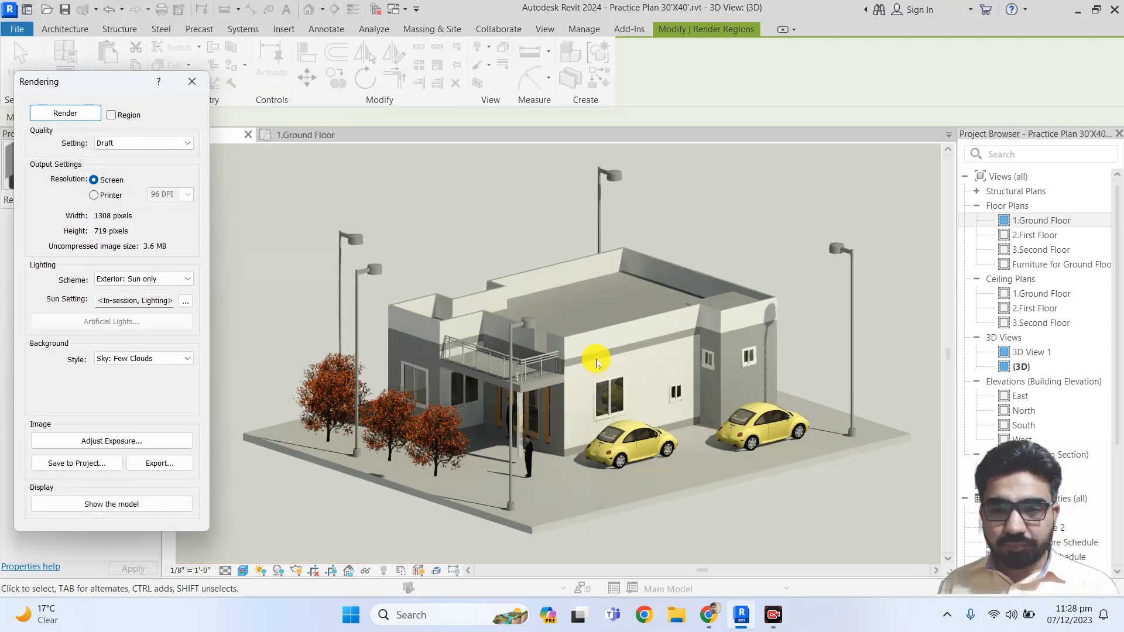
Examine the rendered image, including the lamp posts, shadows, trees, cars and the people at the entrance
scroll(595, 358, "down", 2)
scroll(615, 381, "up", 2)
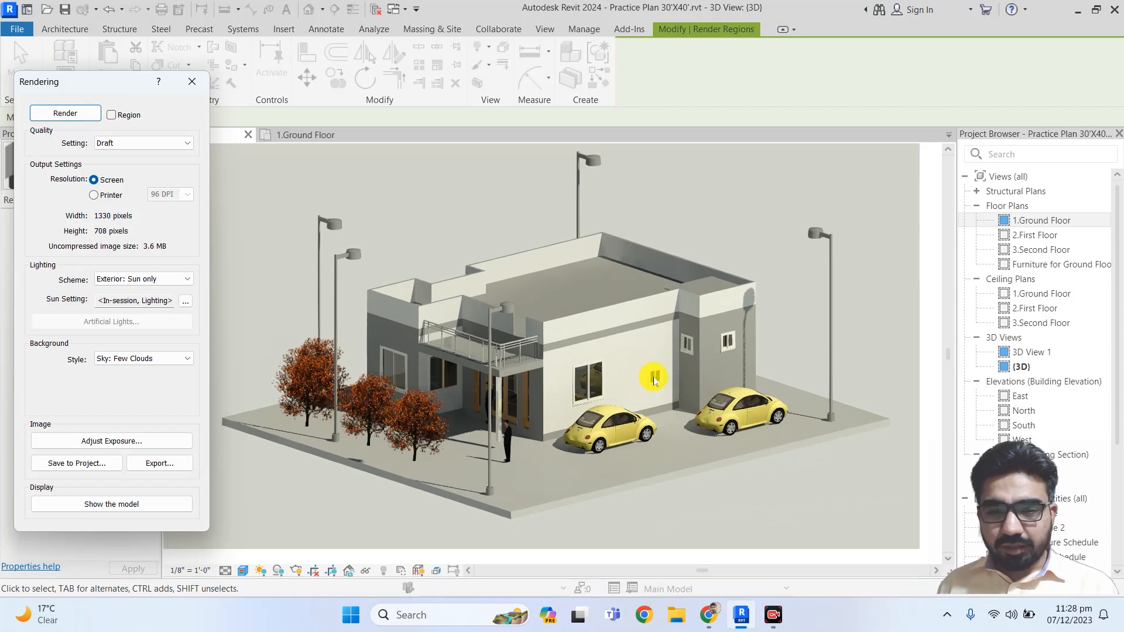
scroll(653, 379, "up", 2)
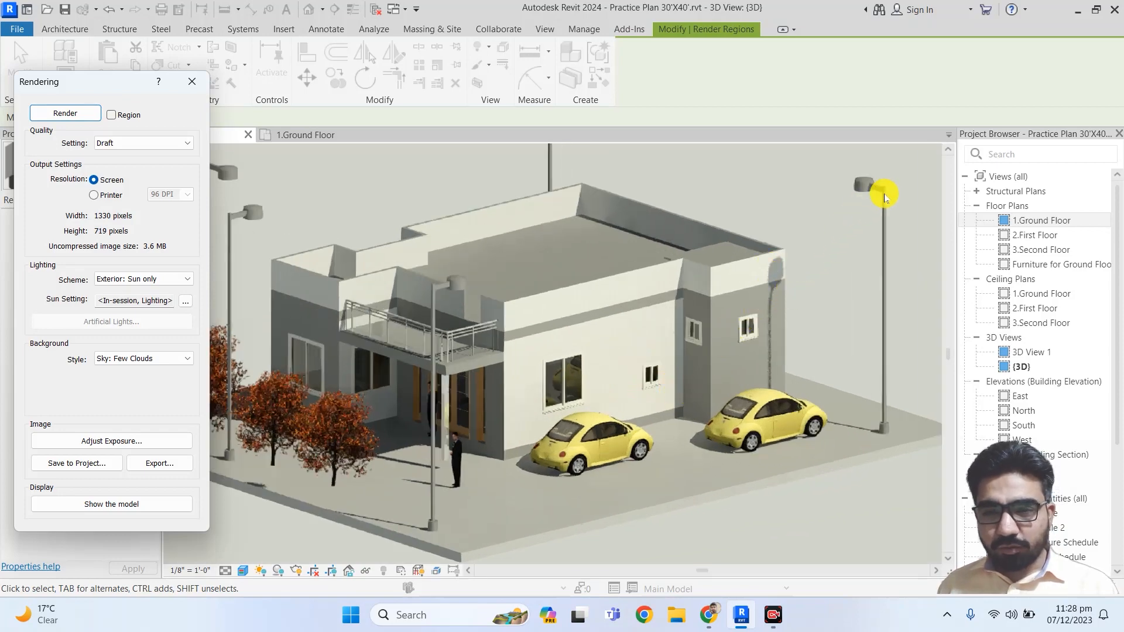
scroll(758, 255, "down", 2)
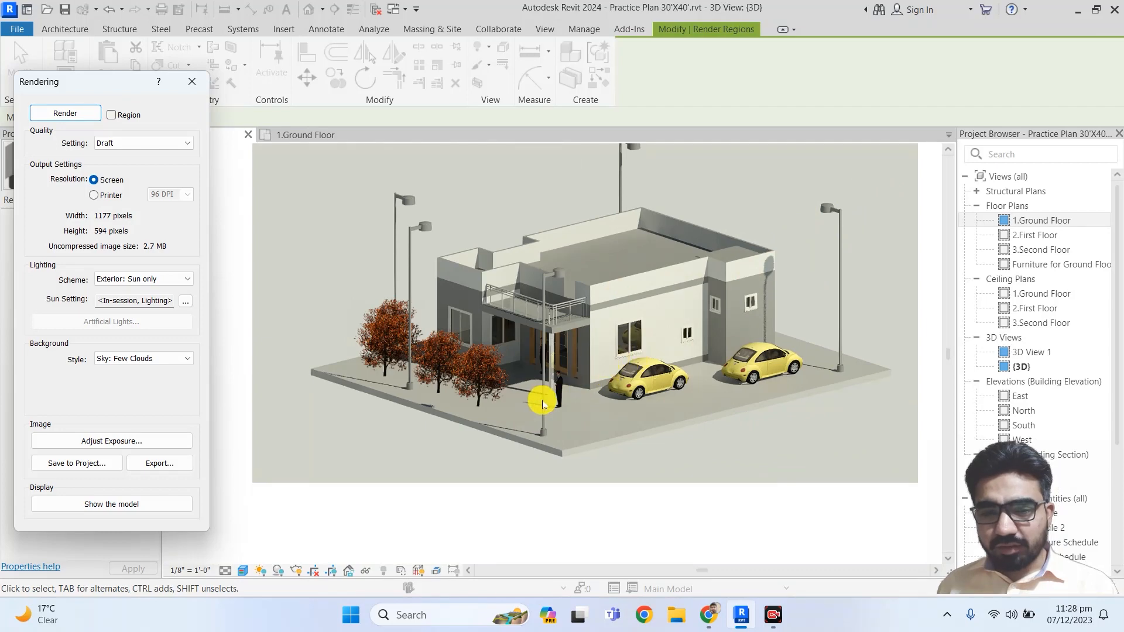
scroll(541, 404, "up", 5)
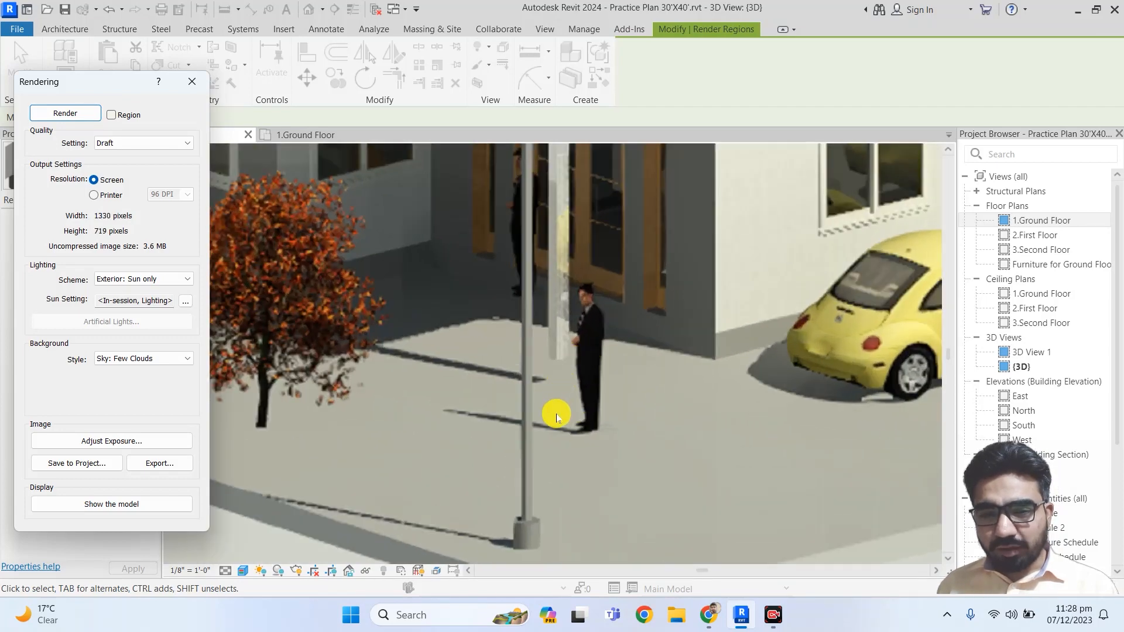
scroll(484, 402, "down", 3)
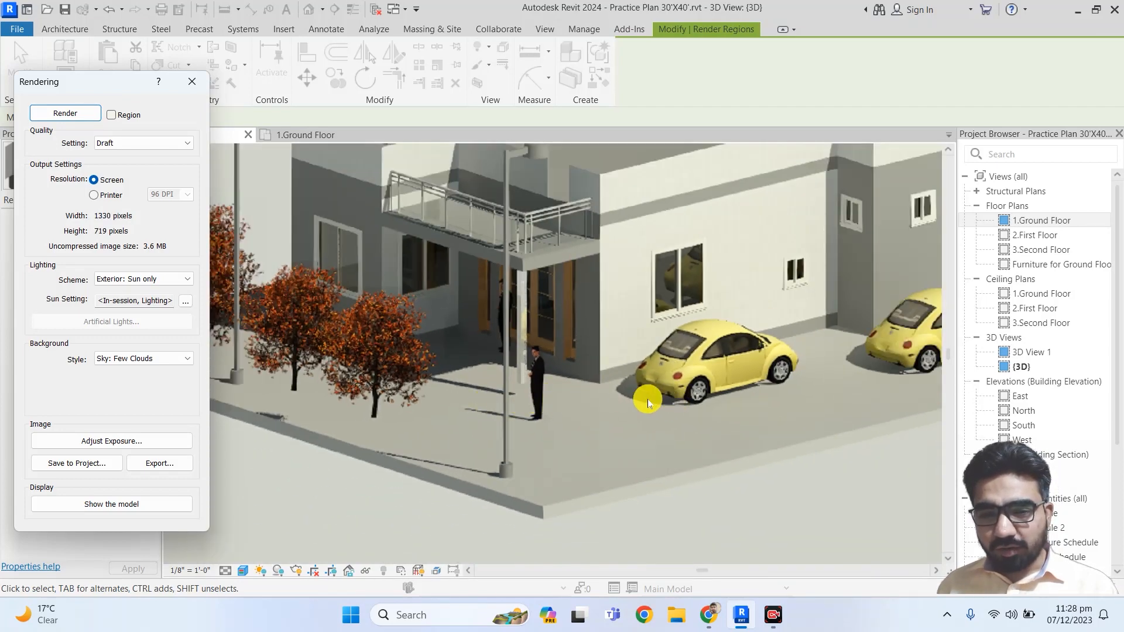
scroll(606, 378, "down", 3)
middle_click_drag(602, 364, 601, 437)
scroll(597, 423, "down", 1)
middle_click_drag(586, 371, 563, 378)
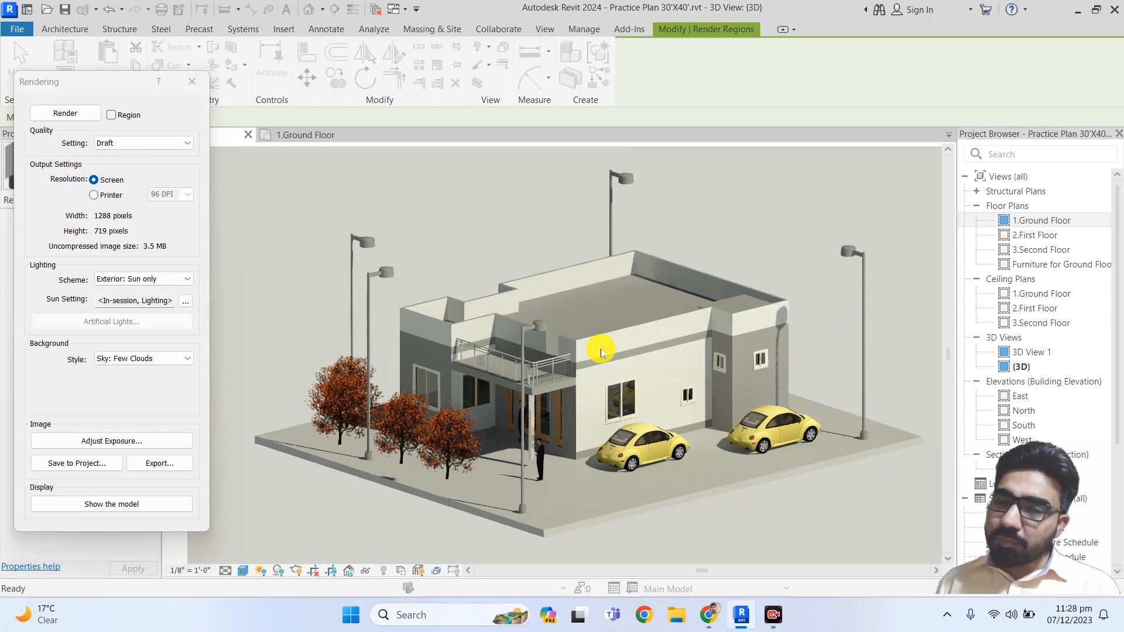
scroll(601, 351, "down", 1)
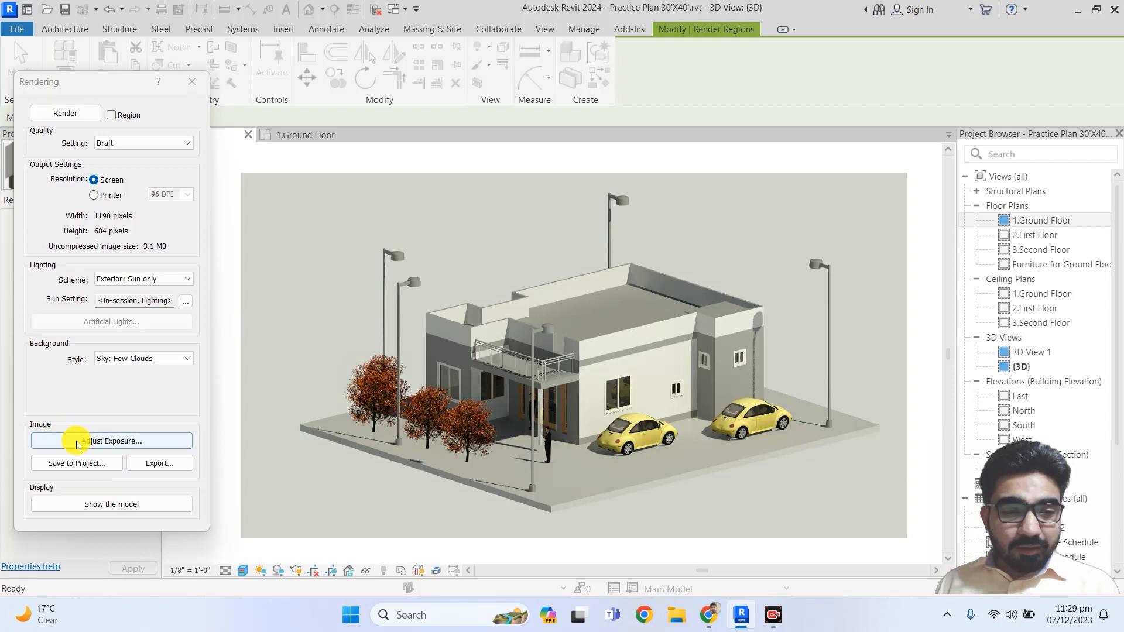
Try brighter exposure values of 3.87 and 10.81 on the rendered image
left_click(137, 442)
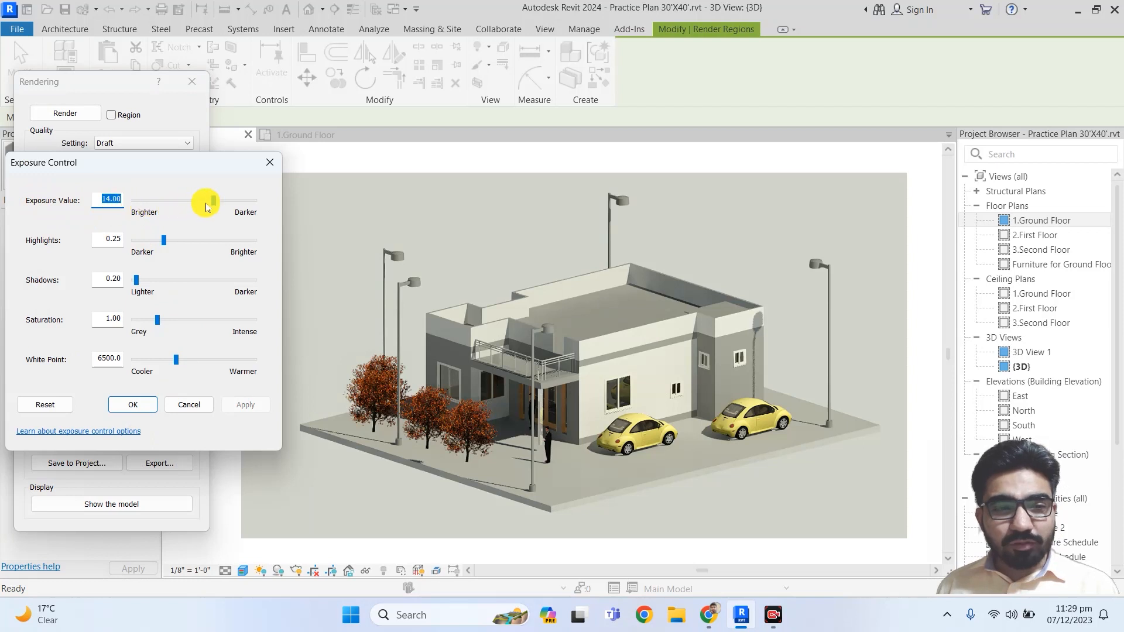
left_click_drag(217, 205, 232, 208)
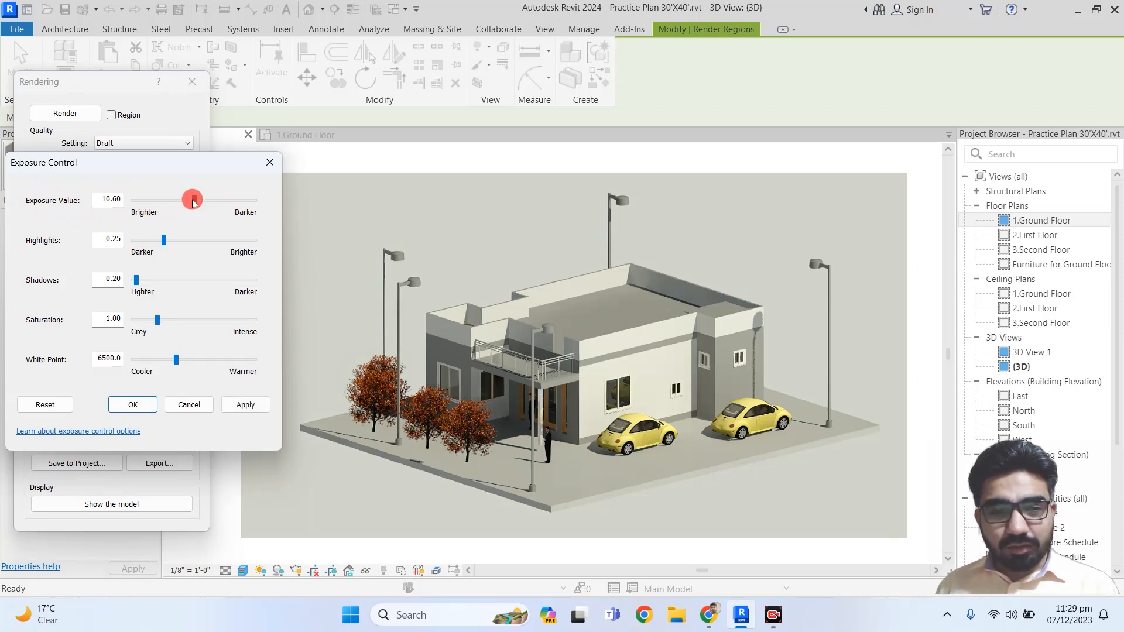
left_click(237, 407)
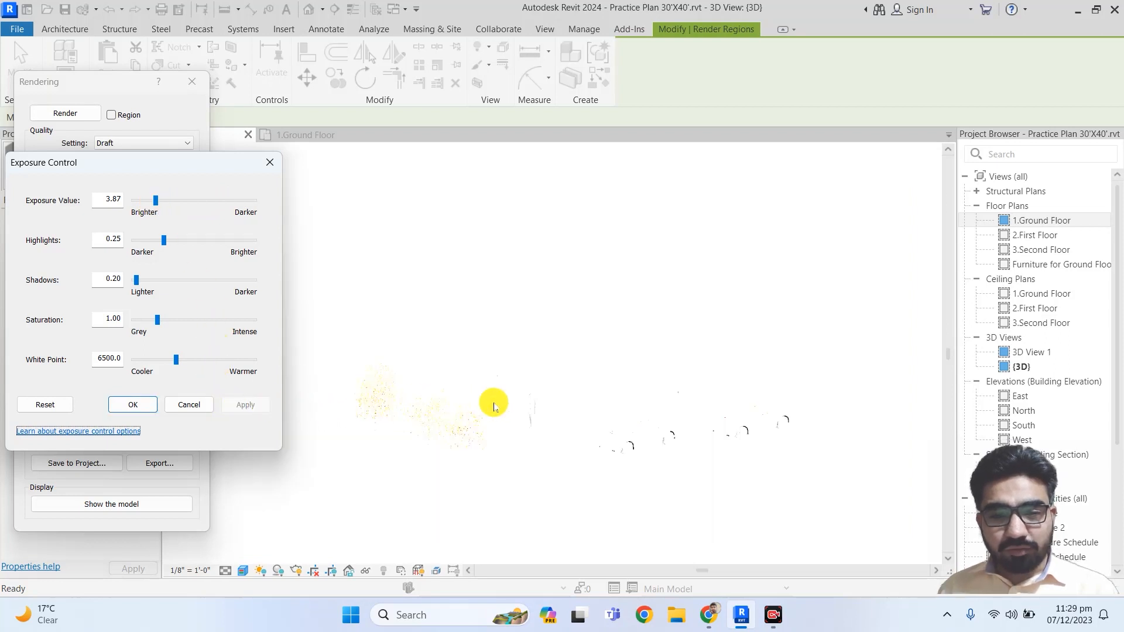
left_click_drag(150, 203, 189, 201)
left_click(243, 412)
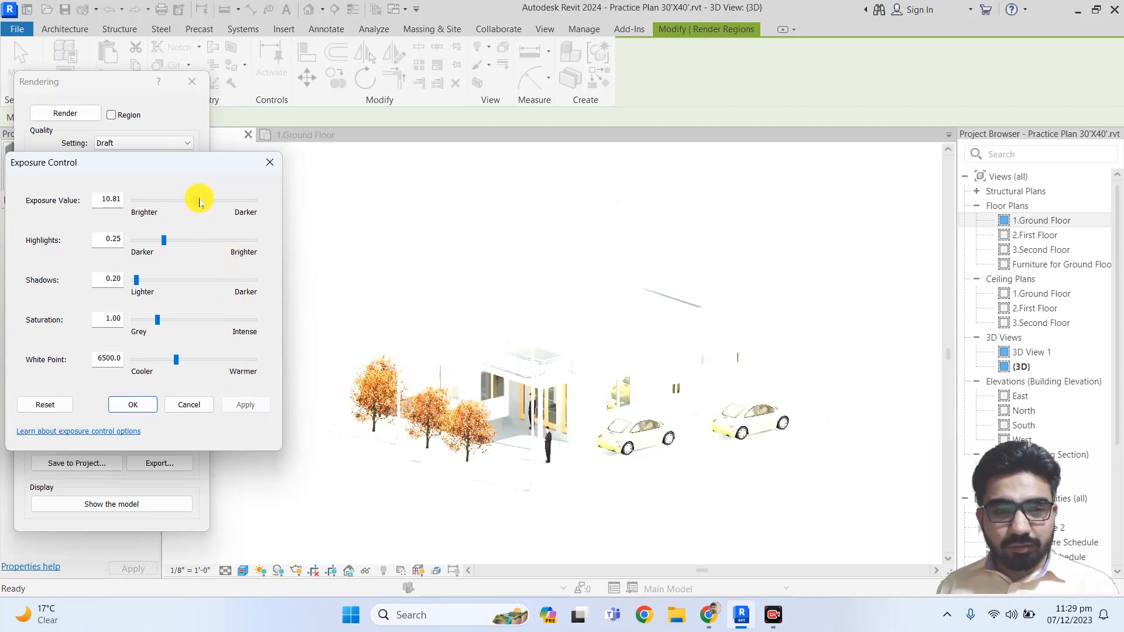
Apply an exposure value of 13.97 to the rendered image and close the exposure settings
left_click(245, 406)
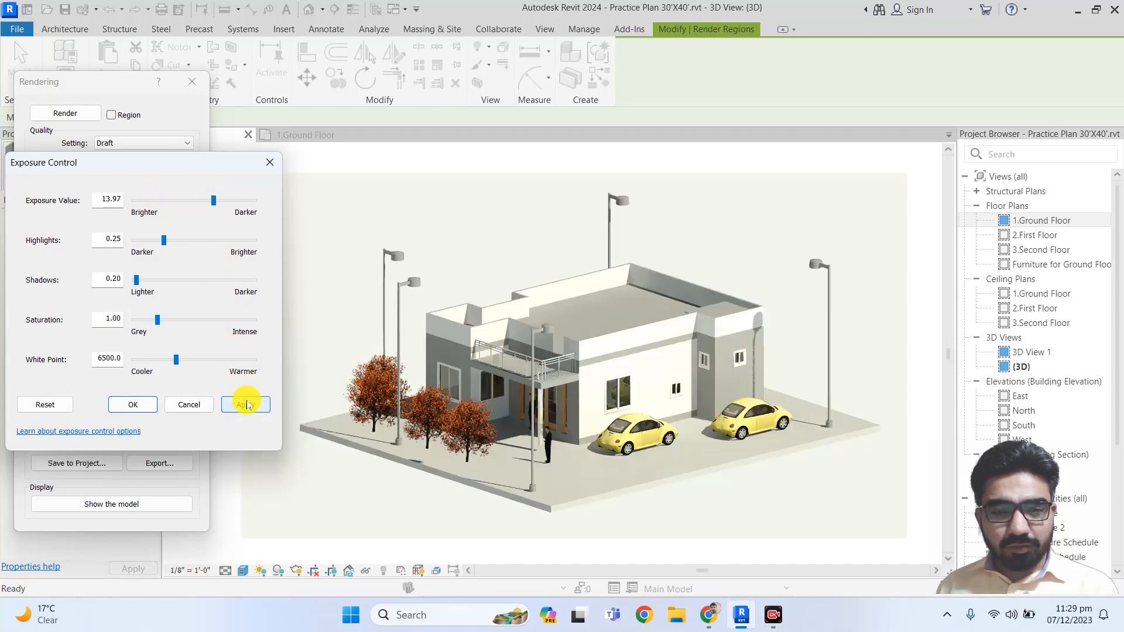
left_click(247, 405)
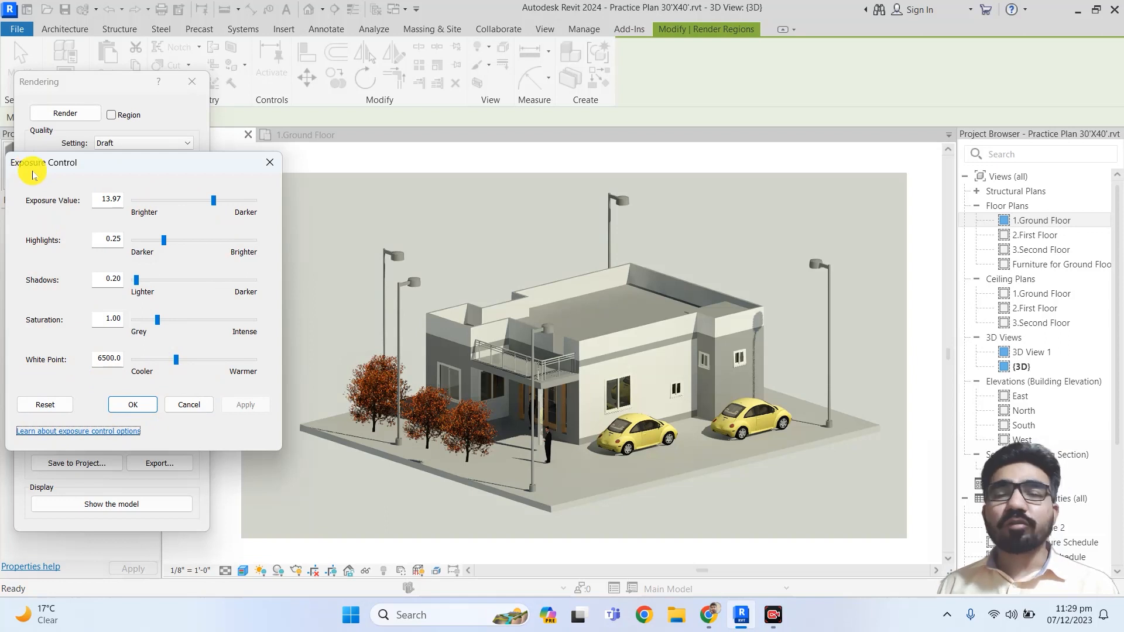
left_click(261, 169)
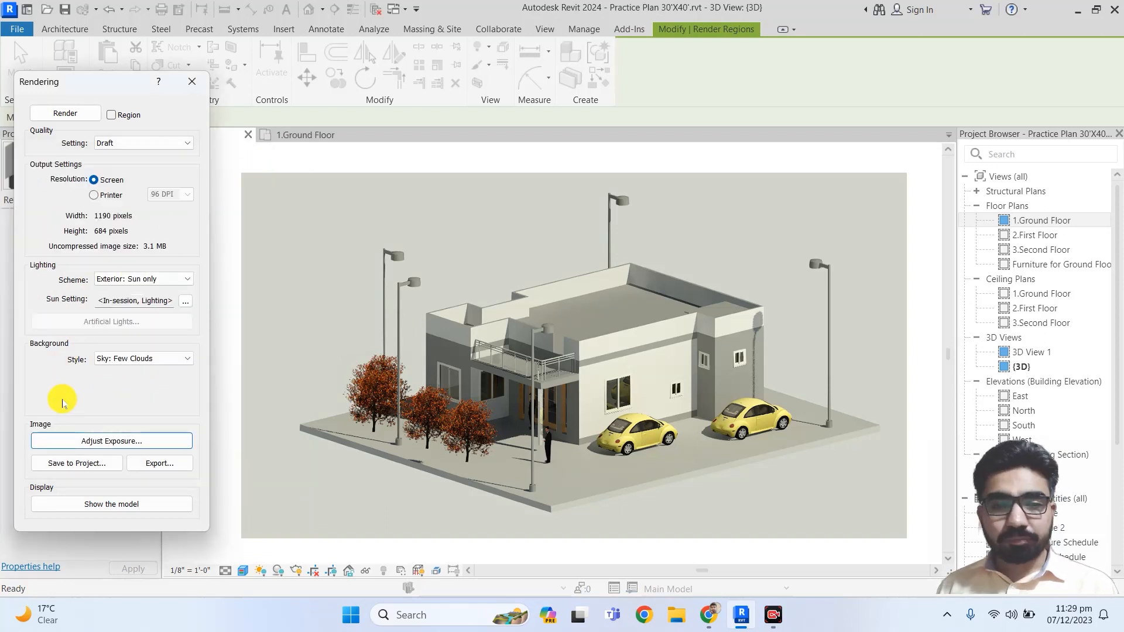
Save the rendered image to the project as First Render and expand the project's Renderings branch
left_click(70, 463)
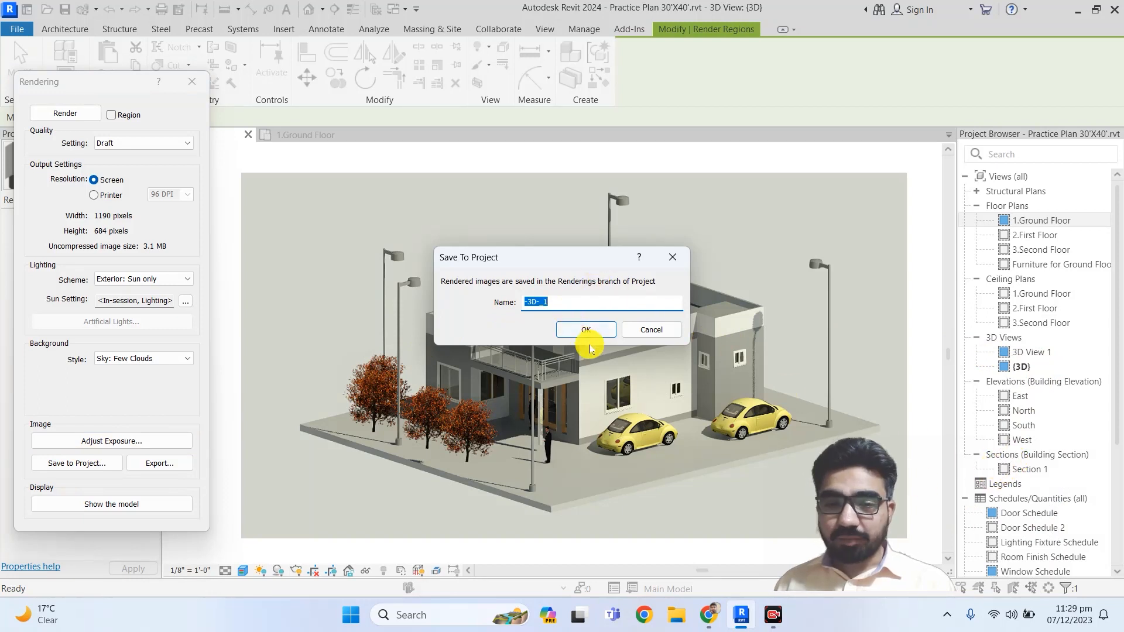
type("fIRST r")
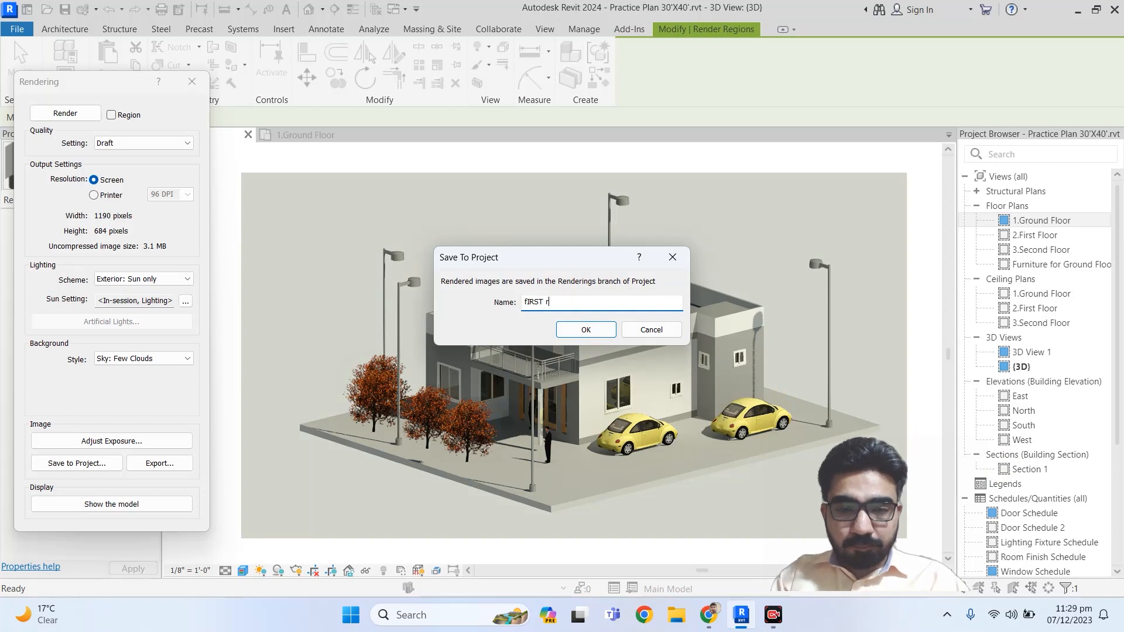
key("BackSpace")
key("BackSpace")
key("BackSpace")
key("BackSpace")
key("BackSpace")
key("BackSpace")
key("BackSpace")
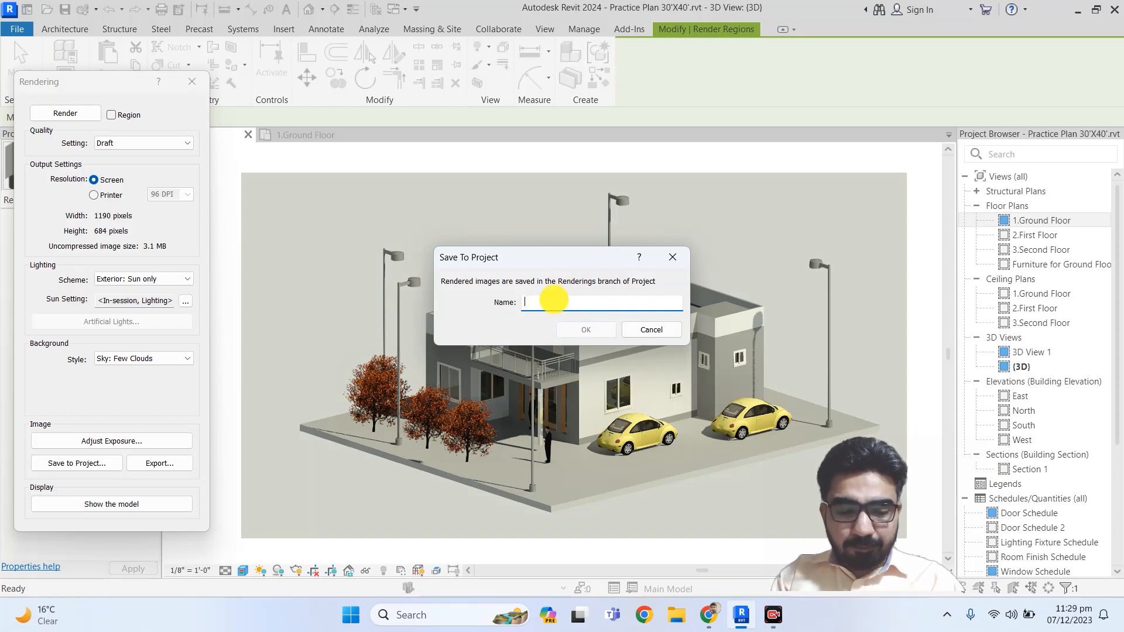
type("Fir")
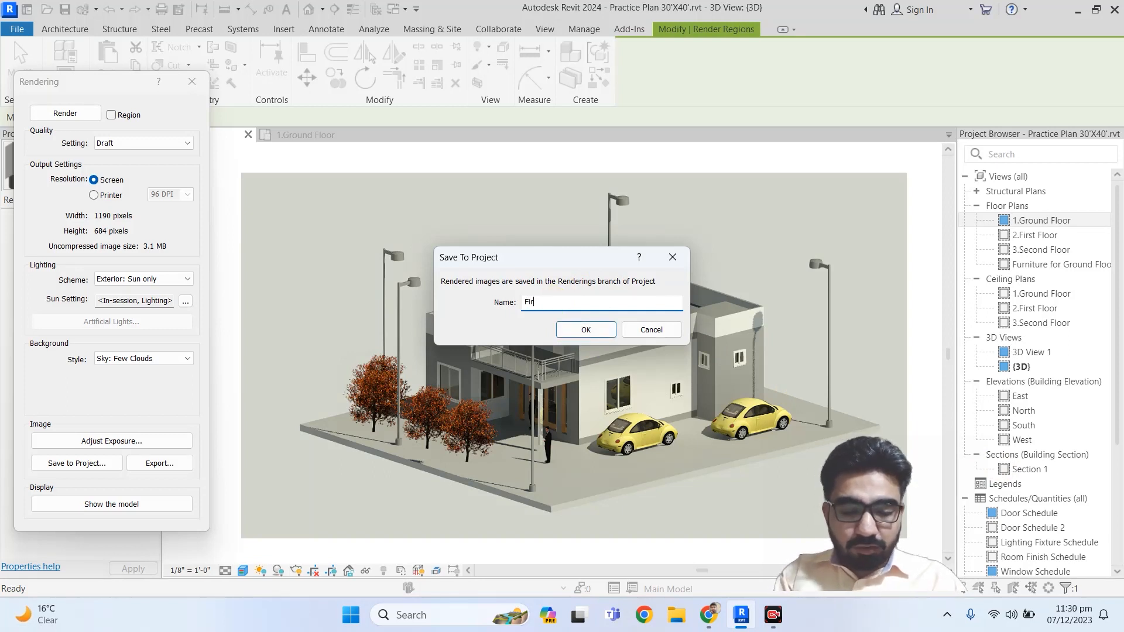
type("st Render")
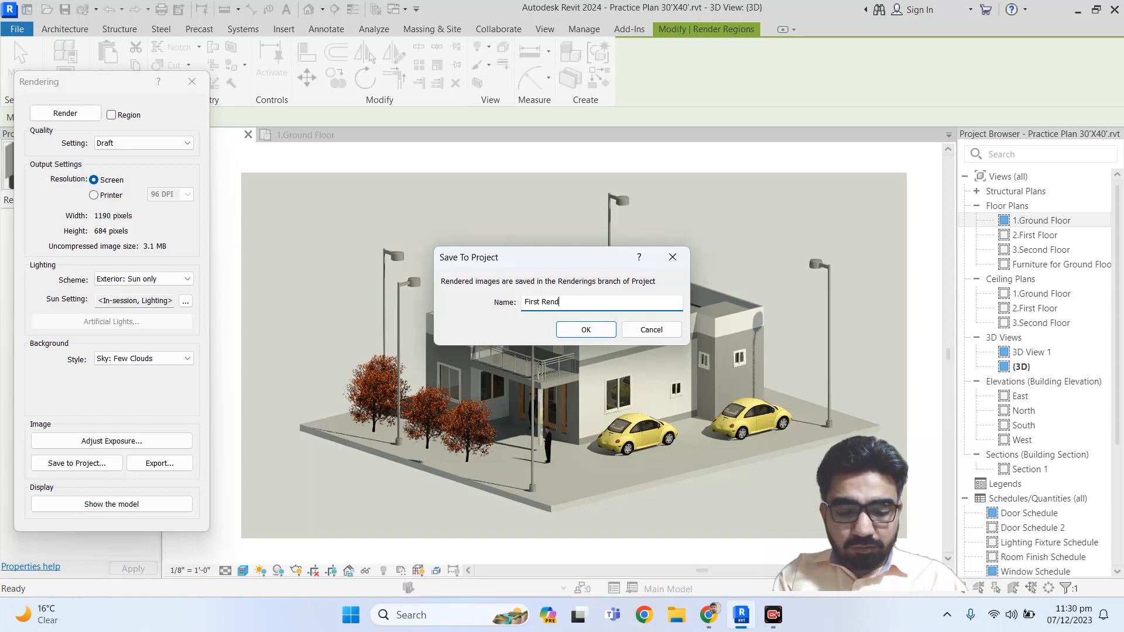
left_click(575, 328)
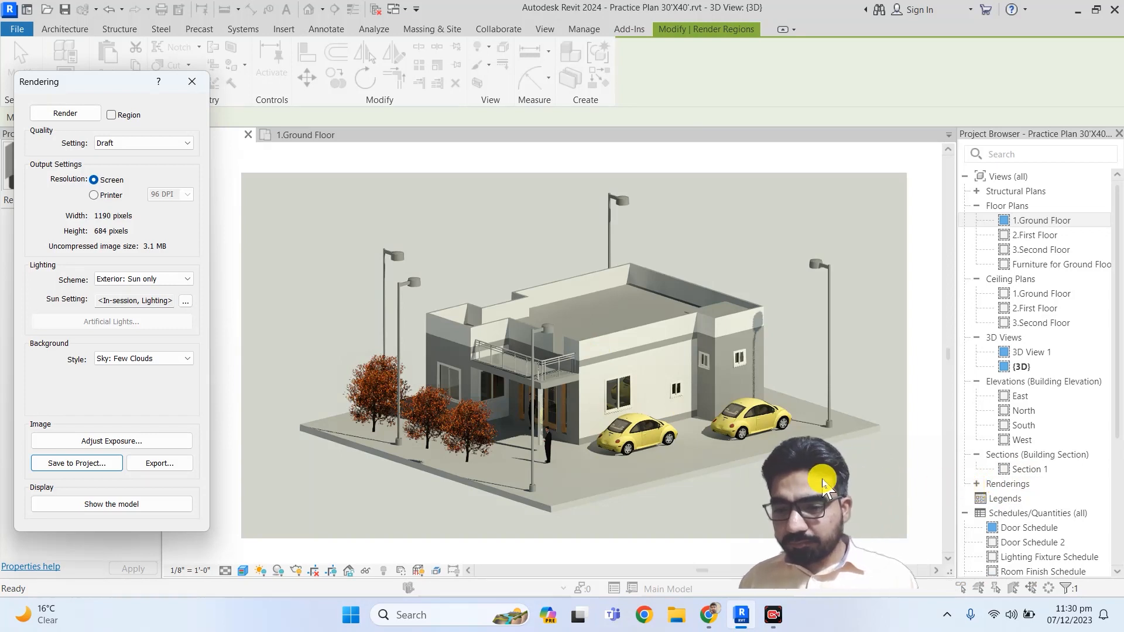
left_click(975, 484)
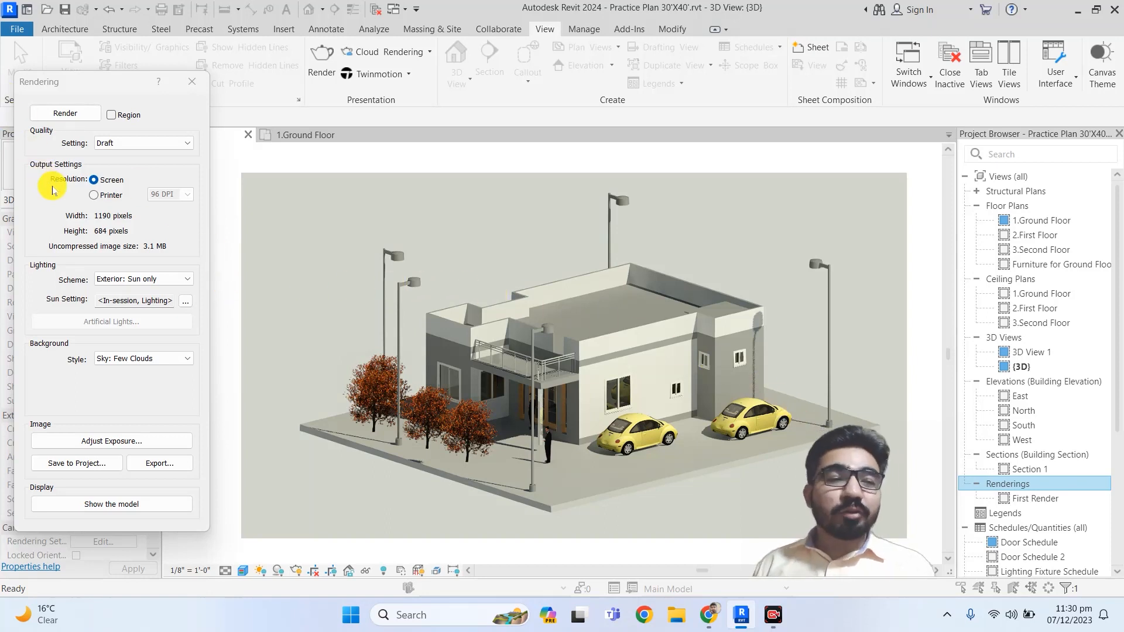
Export the rendered image to the Desktop as a JPEG file named First Render
left_click(159, 464)
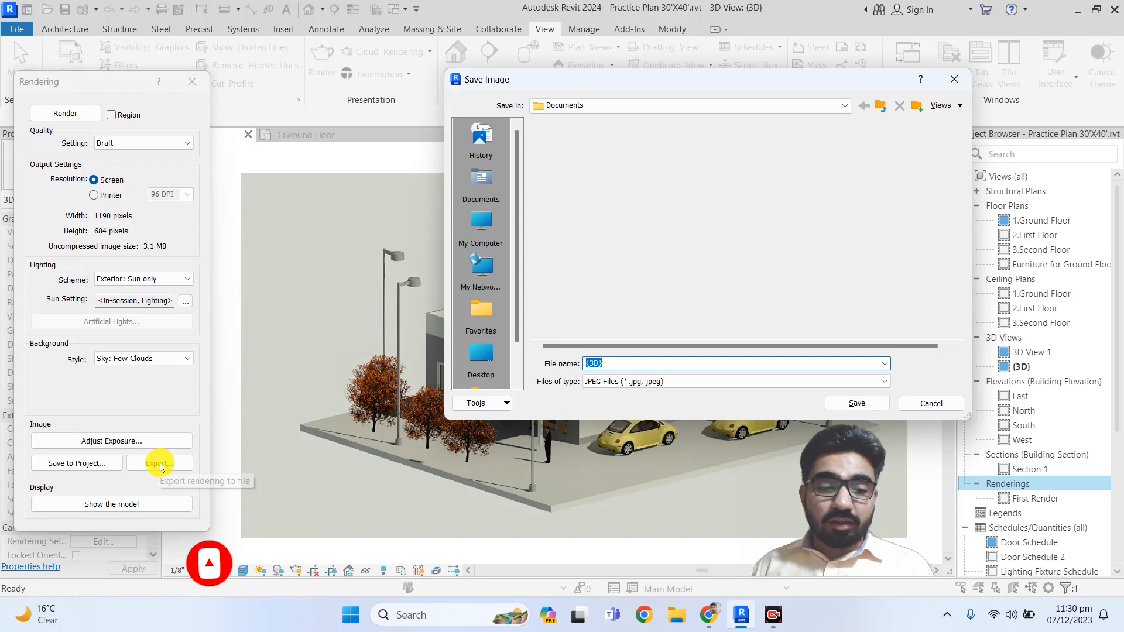
left_click(481, 356)
left_click(628, 362)
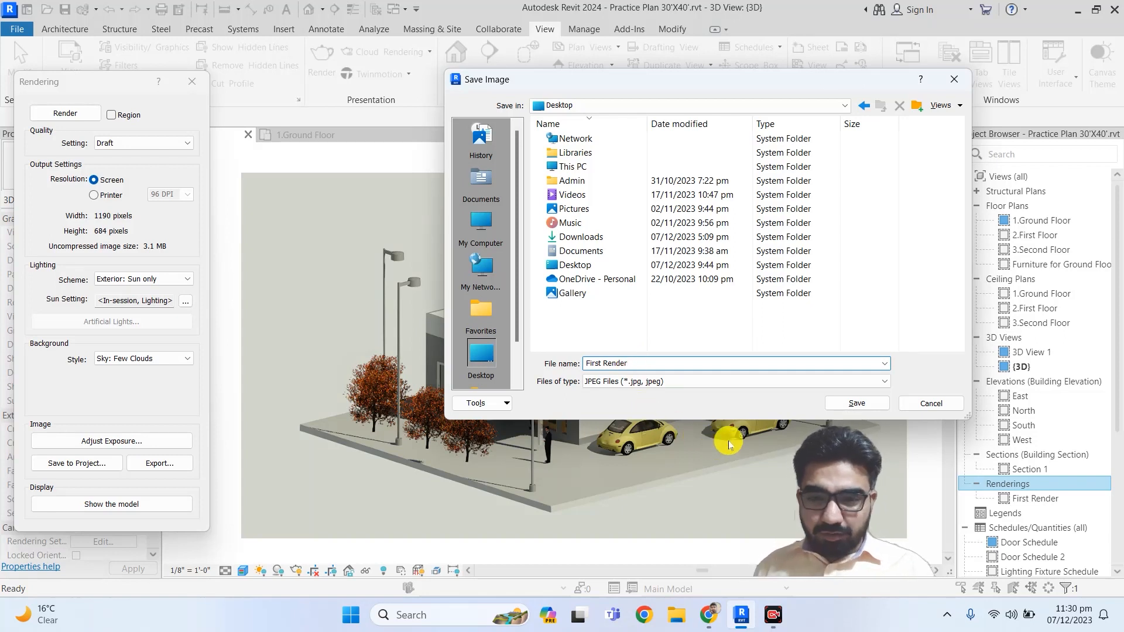
left_click(814, 383)
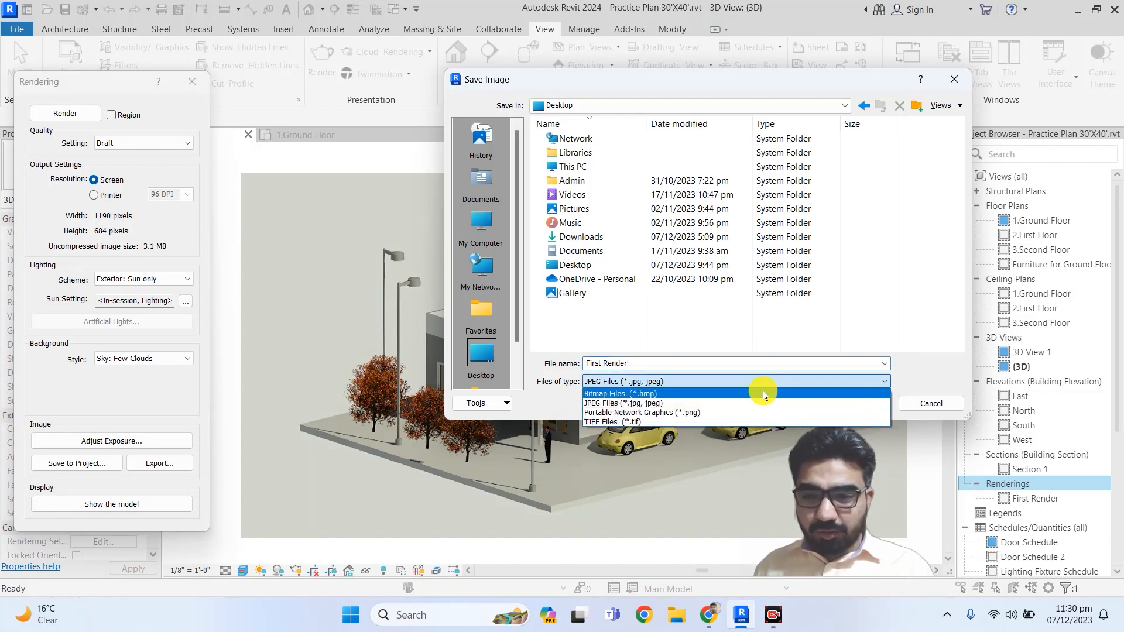
left_click(644, 403)
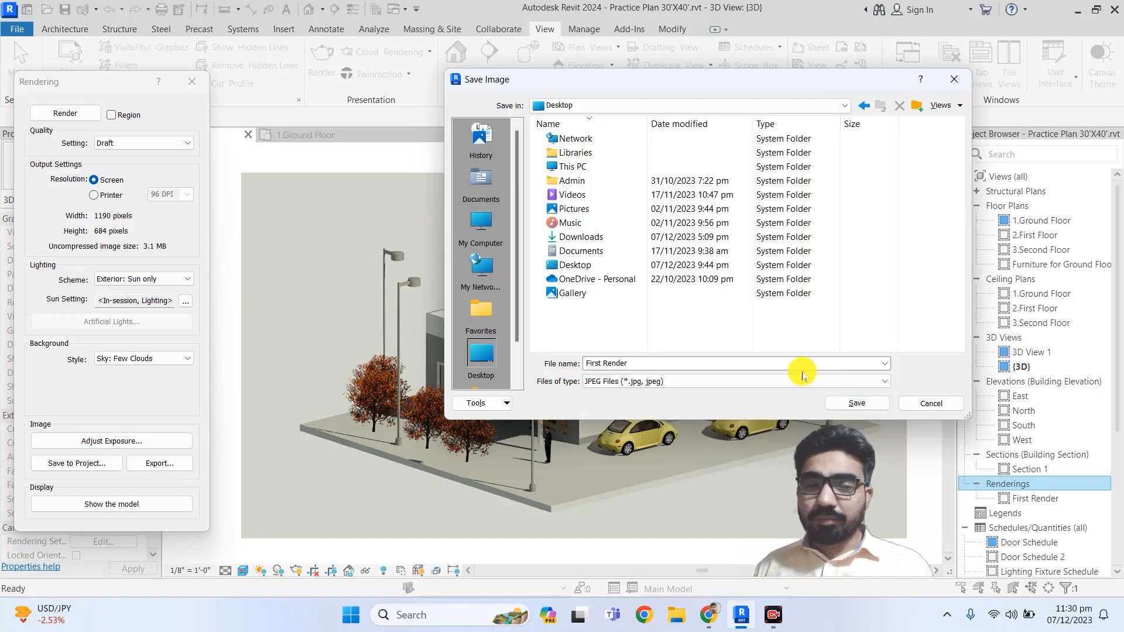
left_click(480, 357)
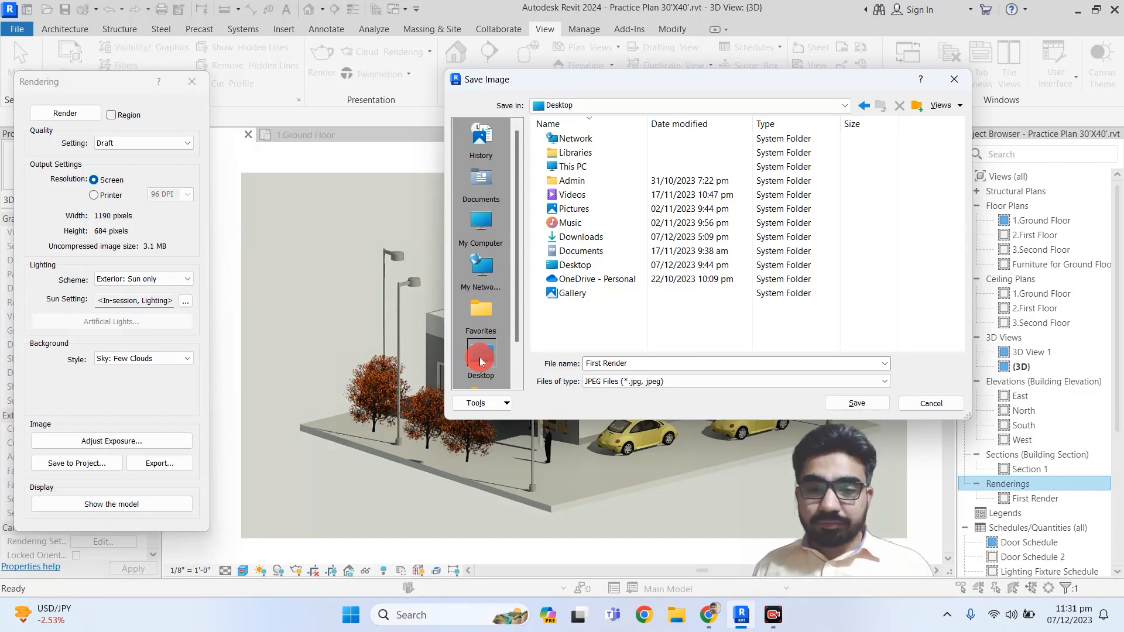
left_click(849, 404)
Open the exported First Render.jpg from the desktop, examine it up close, and return to the Revit project
left_click(1078, 10)
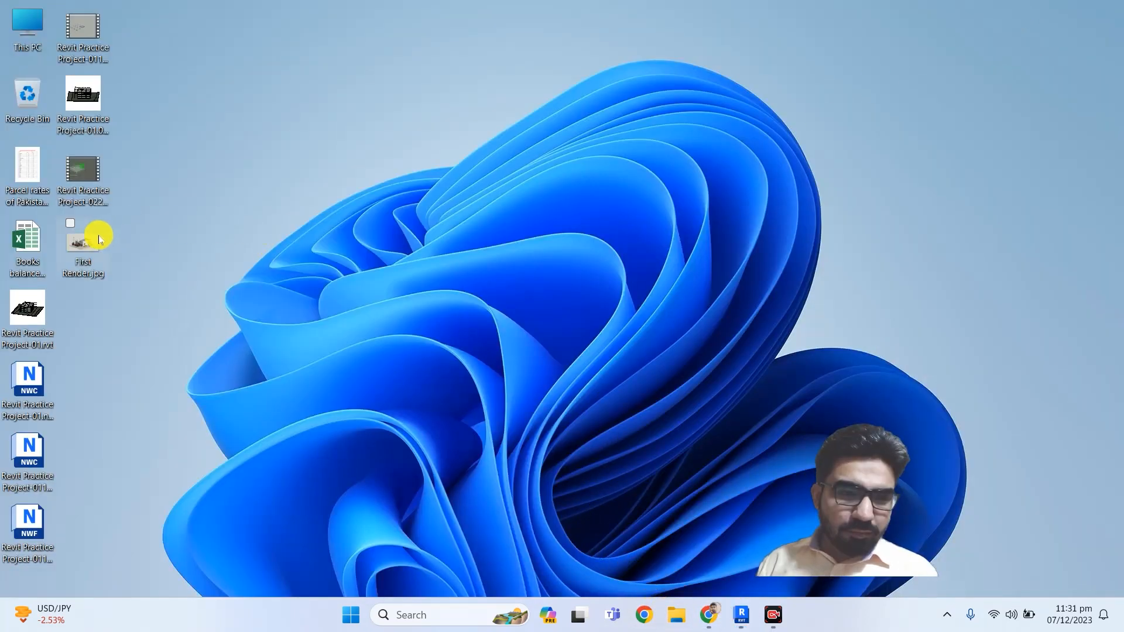
double_click(100, 239)
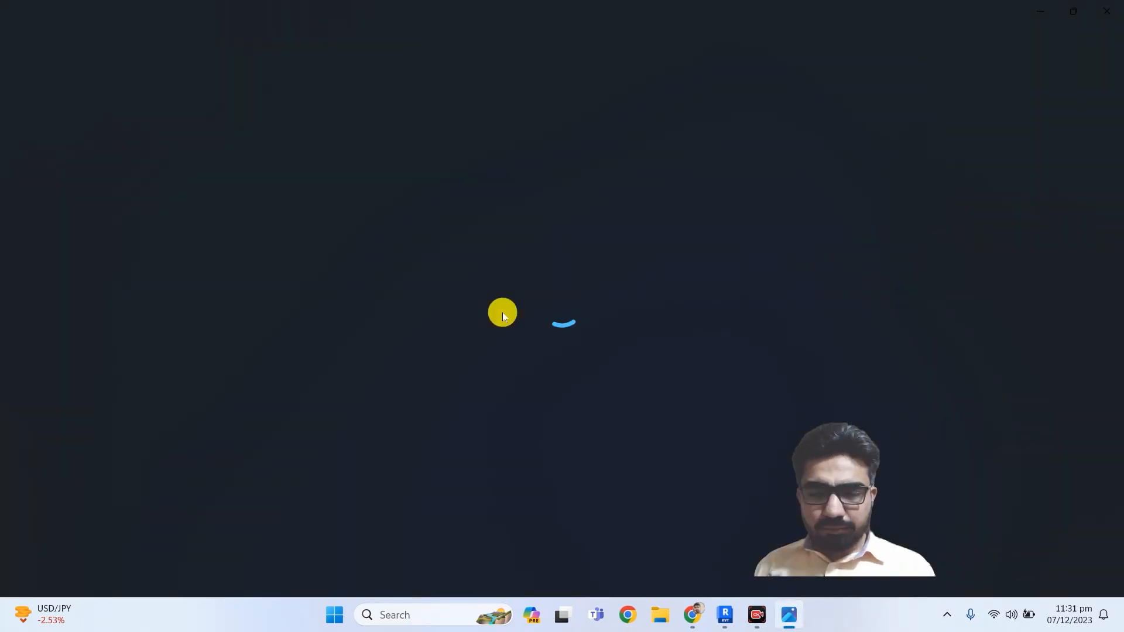
scroll(617, 311, "up", 2)
scroll(617, 314, "down", 2)
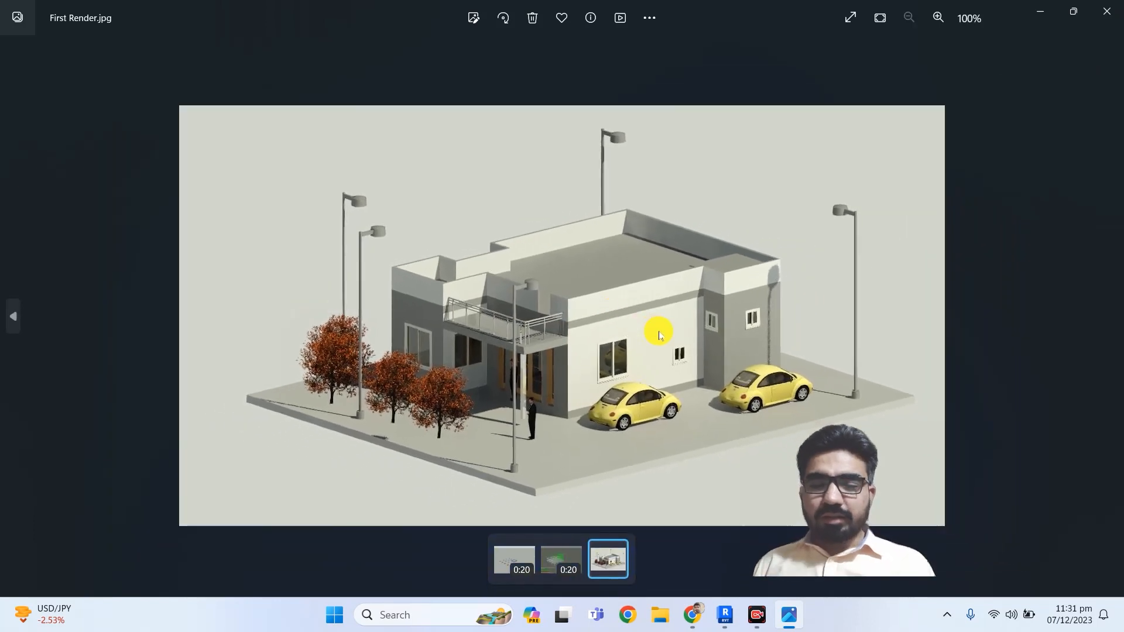
scroll(659, 333, "up", 1)
scroll(658, 333, "down", 1)
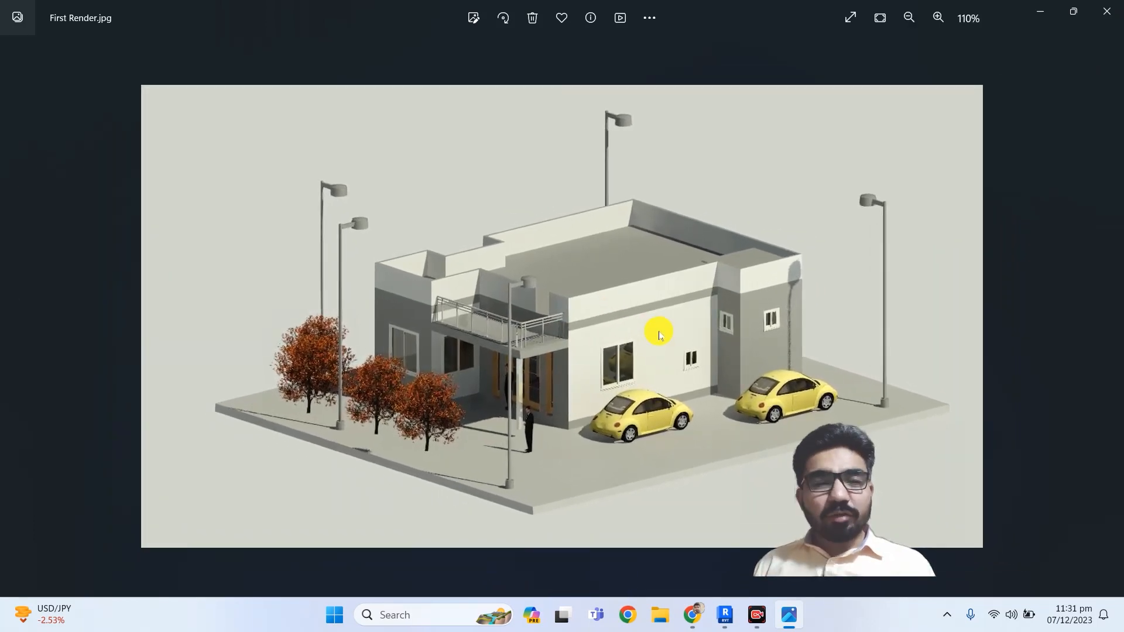
left_click(1040, 11)
mouse_move(735, 615)
left_click(775, 542)
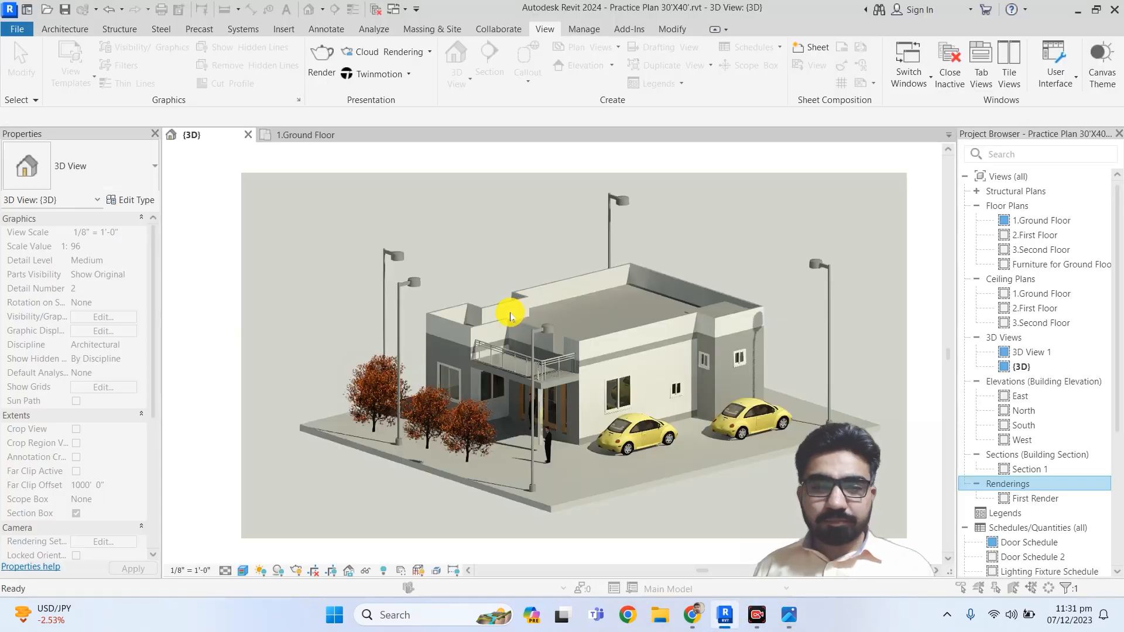
left_click(758, 616)
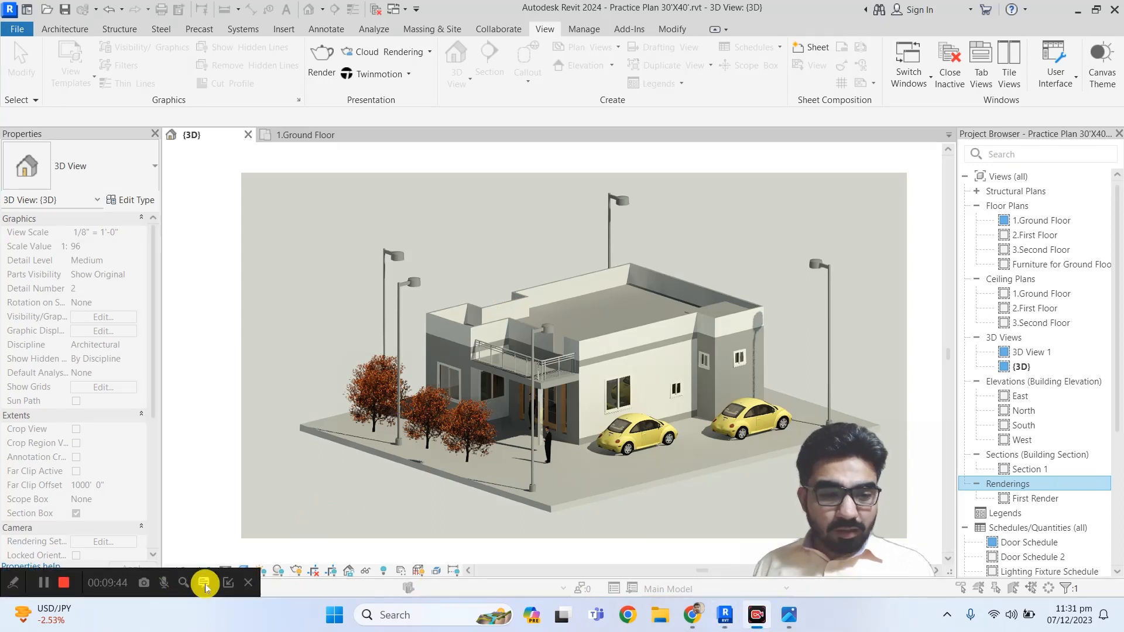
left_click(222, 582)
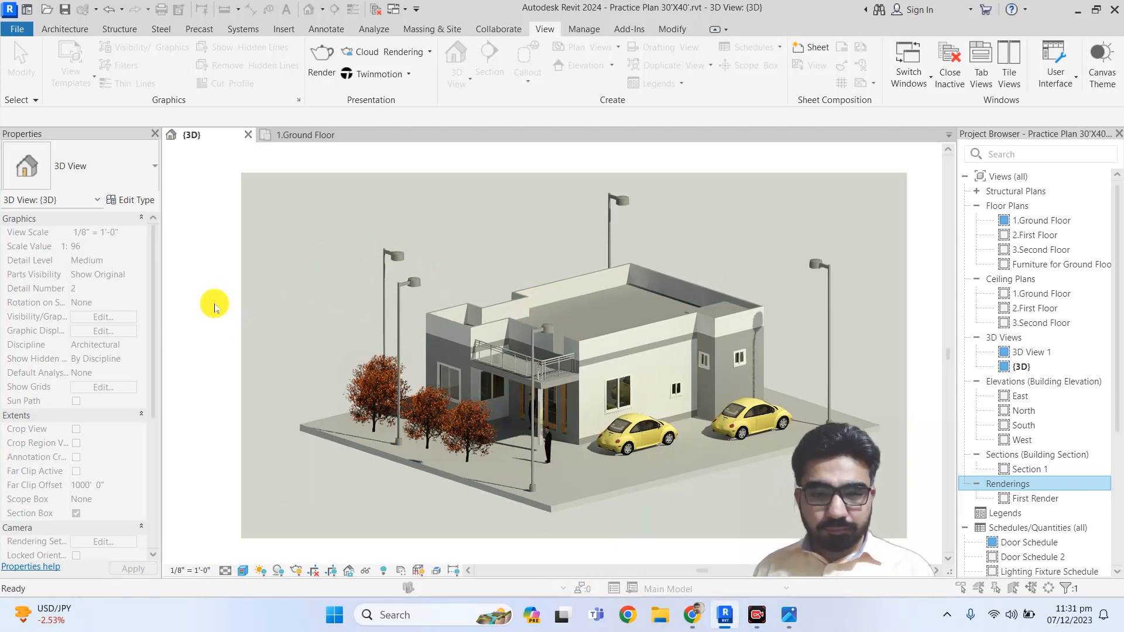
Reopen the rendering settings, edit the quality settings and choose Custom (view specific) as the quality setting
key("r")
key("r")
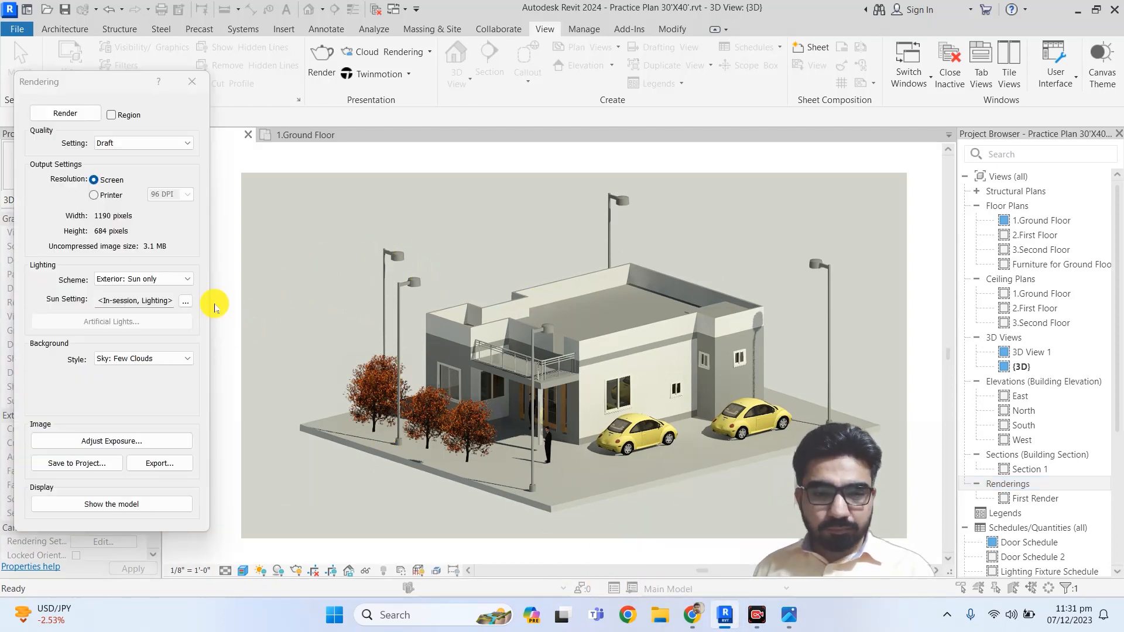
left_click(115, 147)
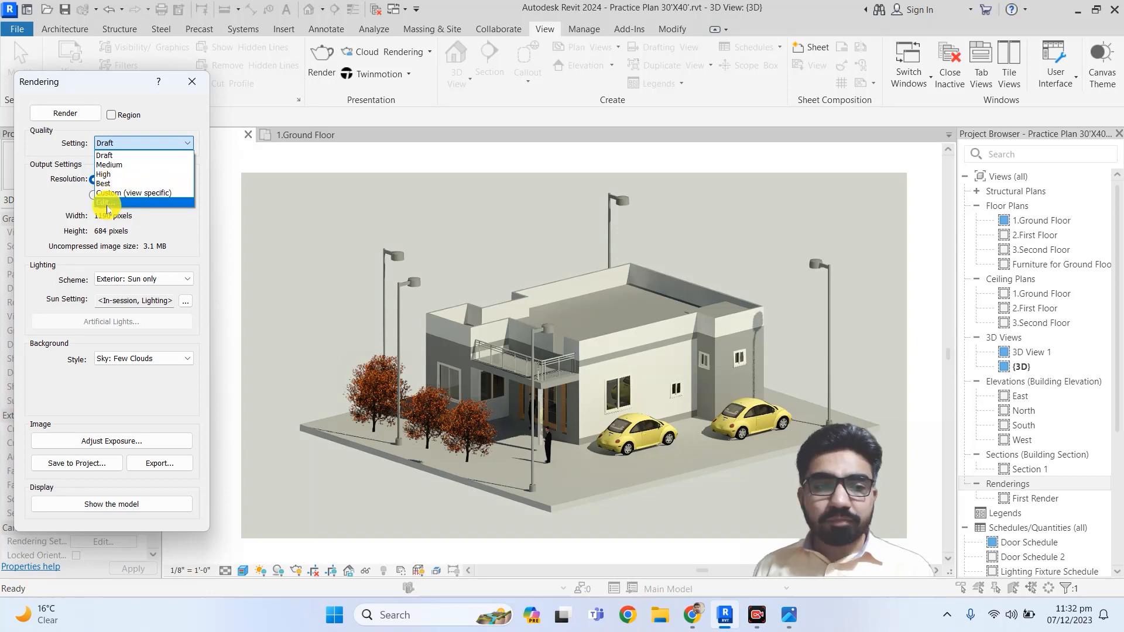
left_click(109, 203)
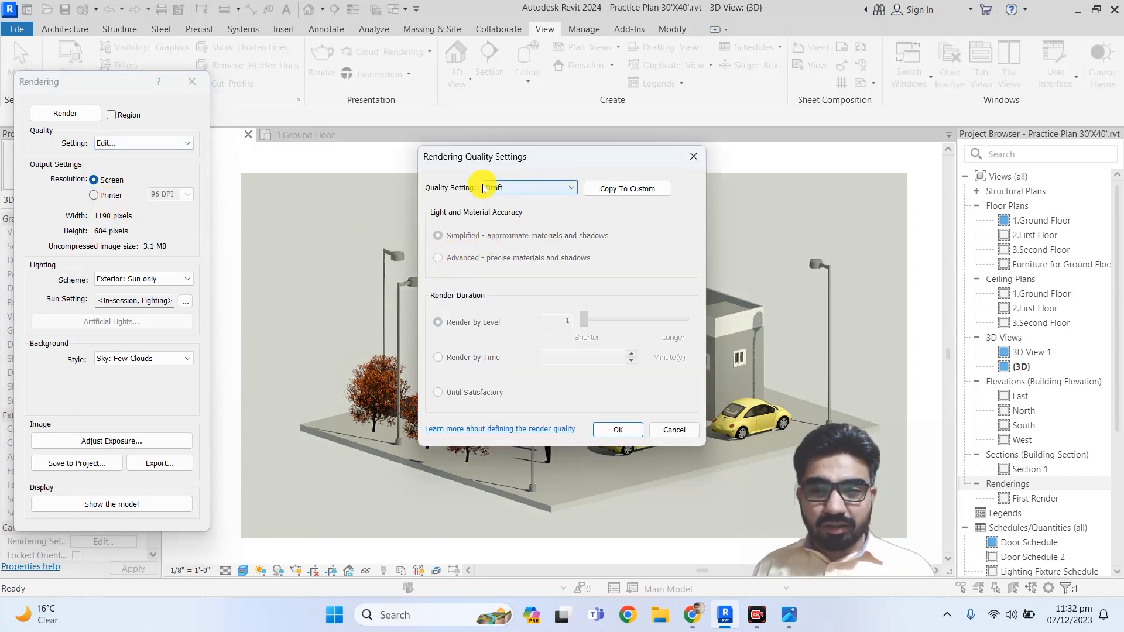
left_click(559, 187)
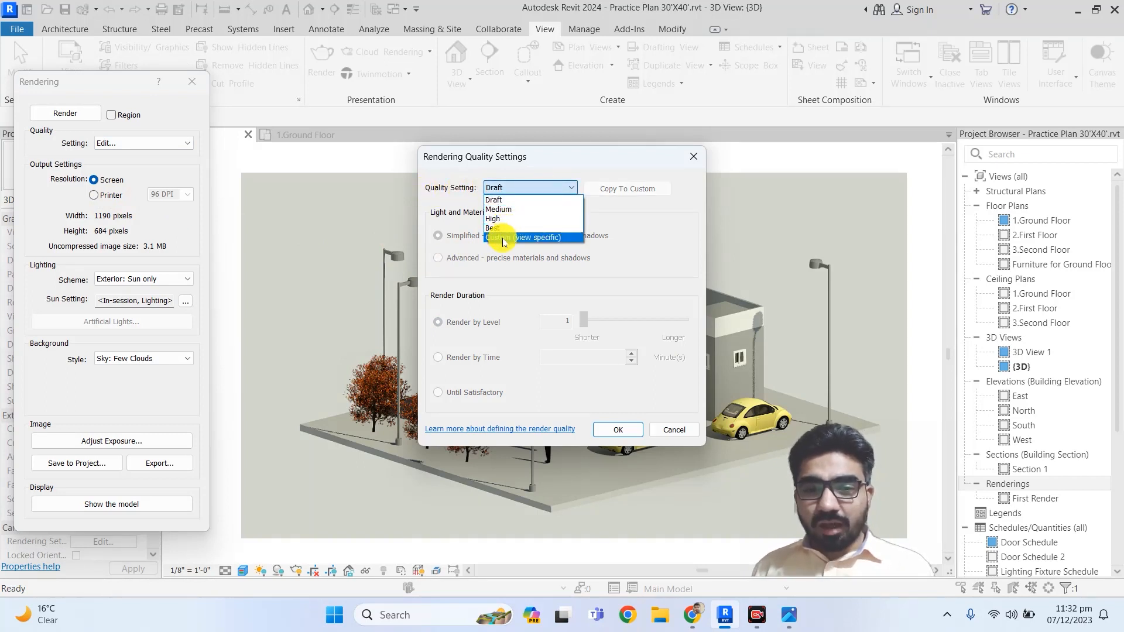
left_click(640, 221)
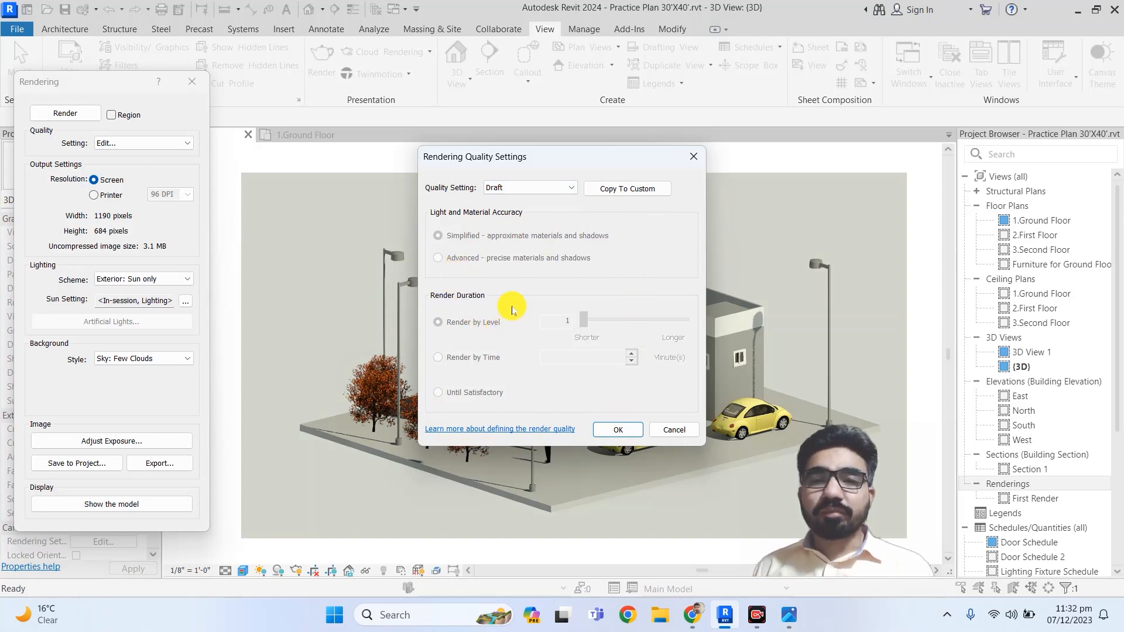
left_click(570, 188)
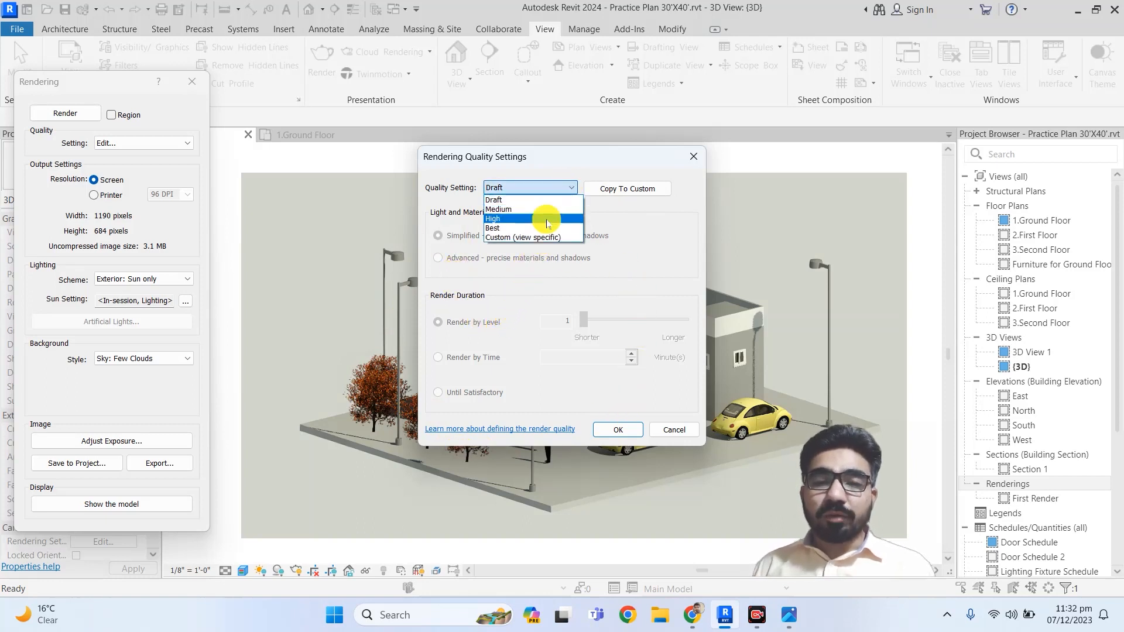
left_click(534, 234)
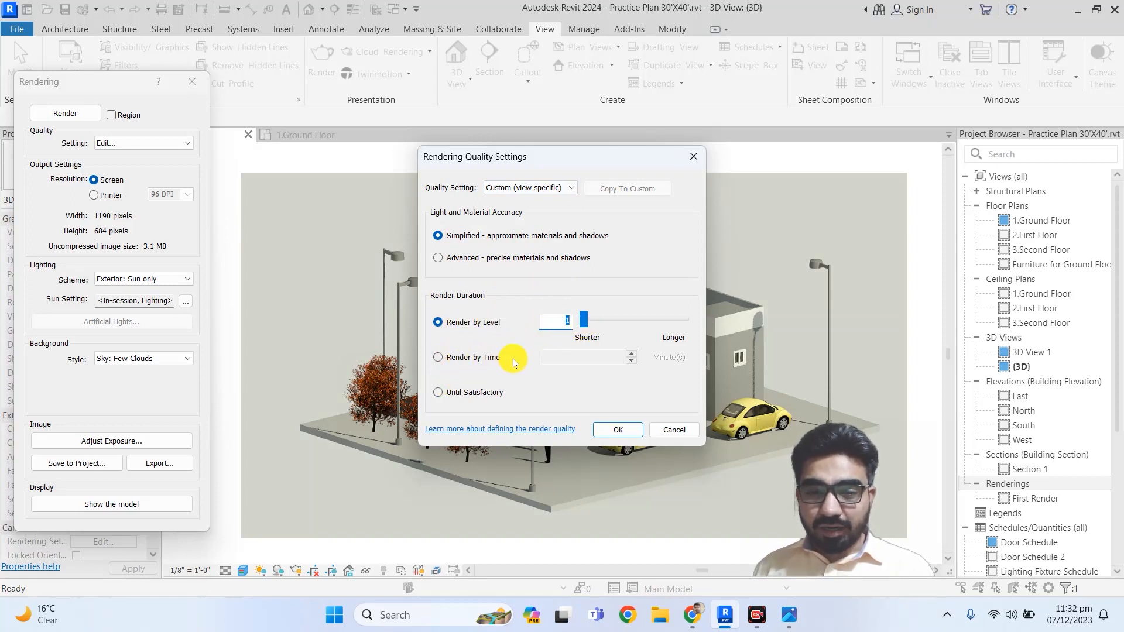
Try the Render by Time duration, return to Render by Level and close the quality settings
left_click(438, 357)
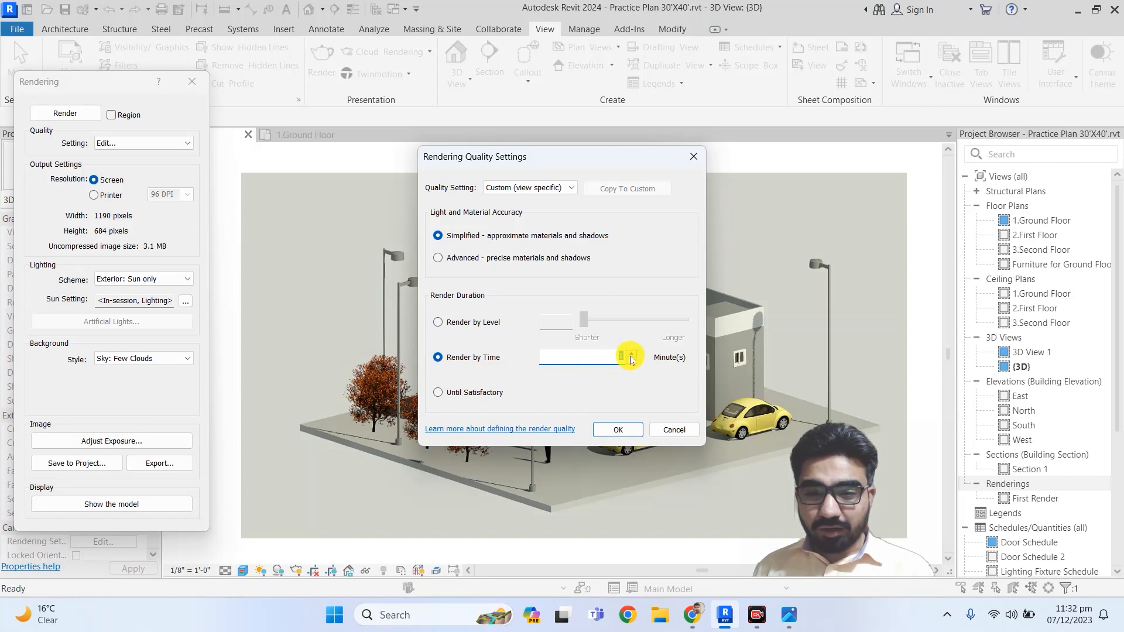
left_click(438, 322)
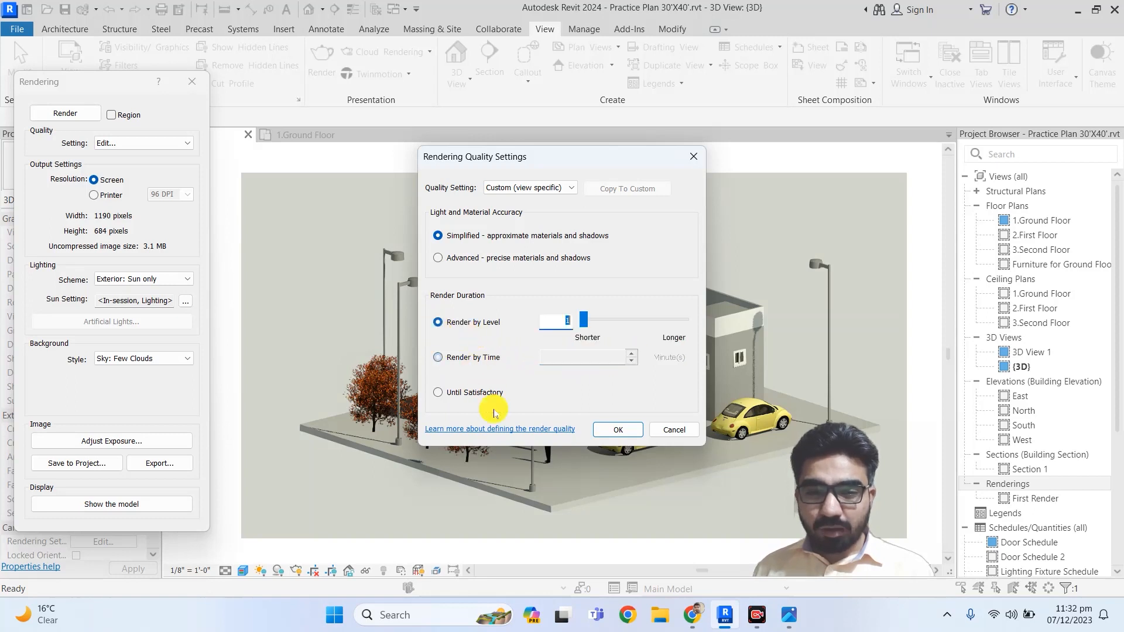
mouse_move(740, 609)
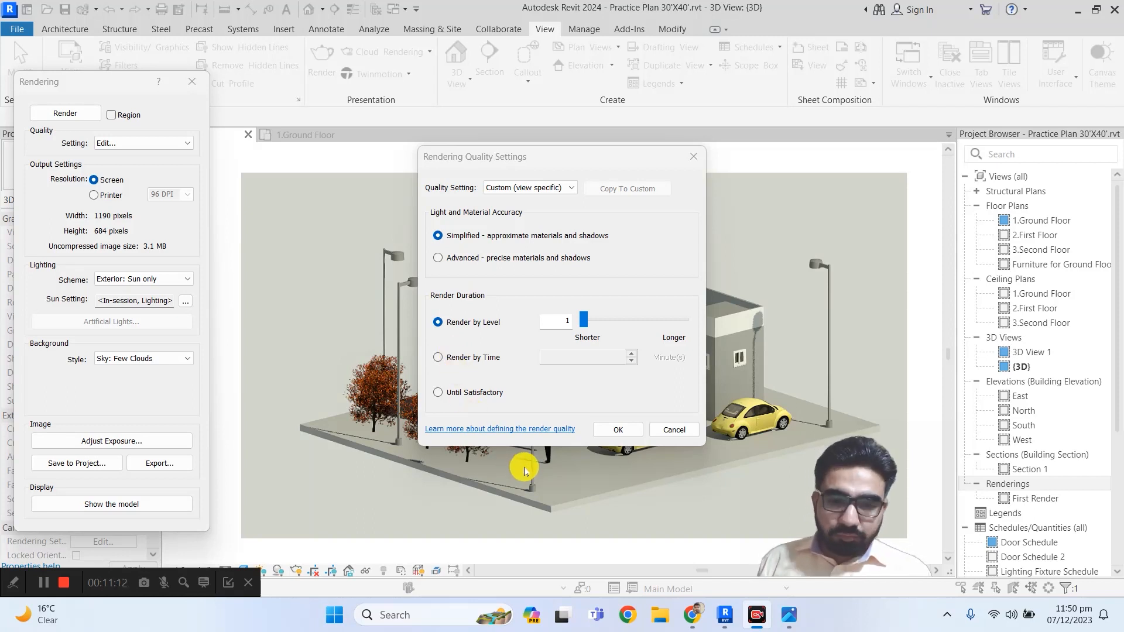
left_click(694, 156)
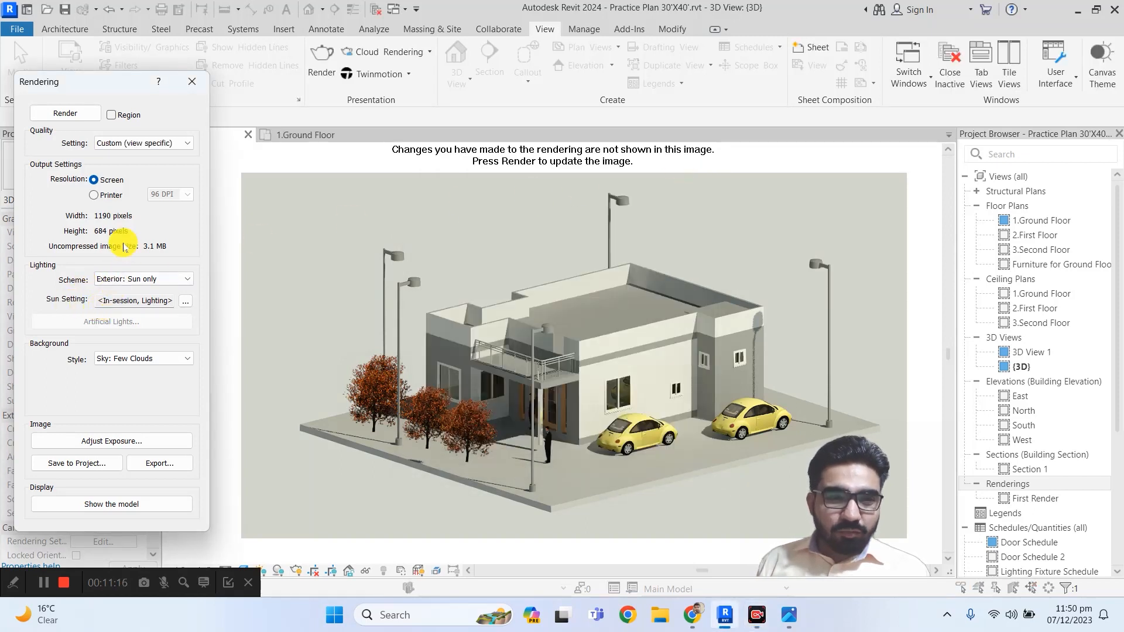
Set the rendering quality to Medium and try the printer resolution at 150 DPI before returning to Screen resolution
left_click(114, 147)
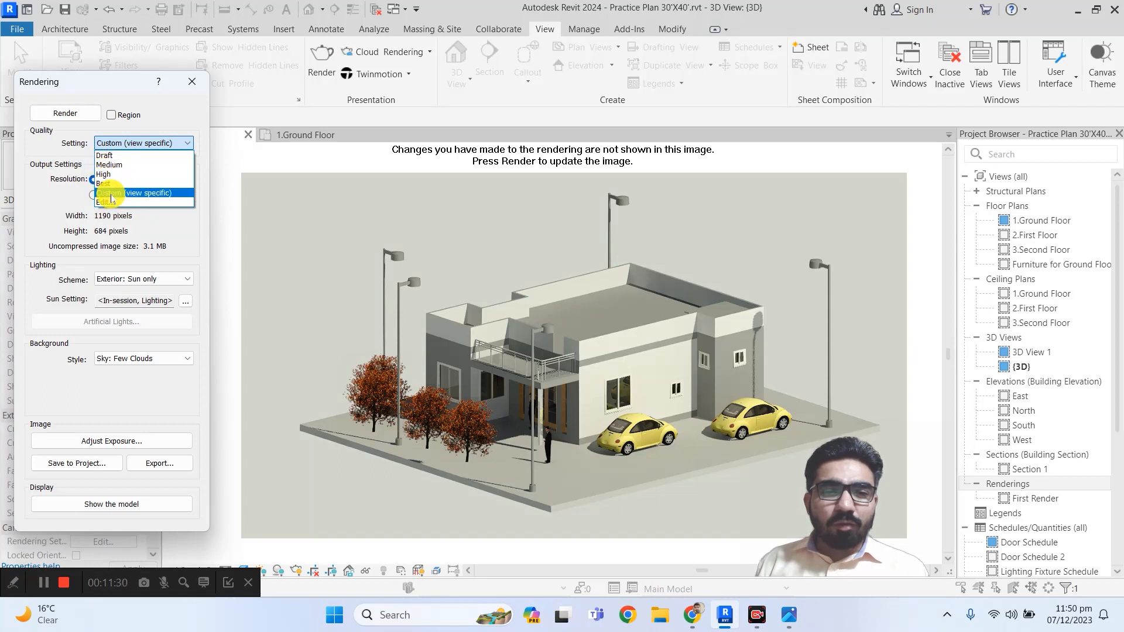
left_click(120, 166)
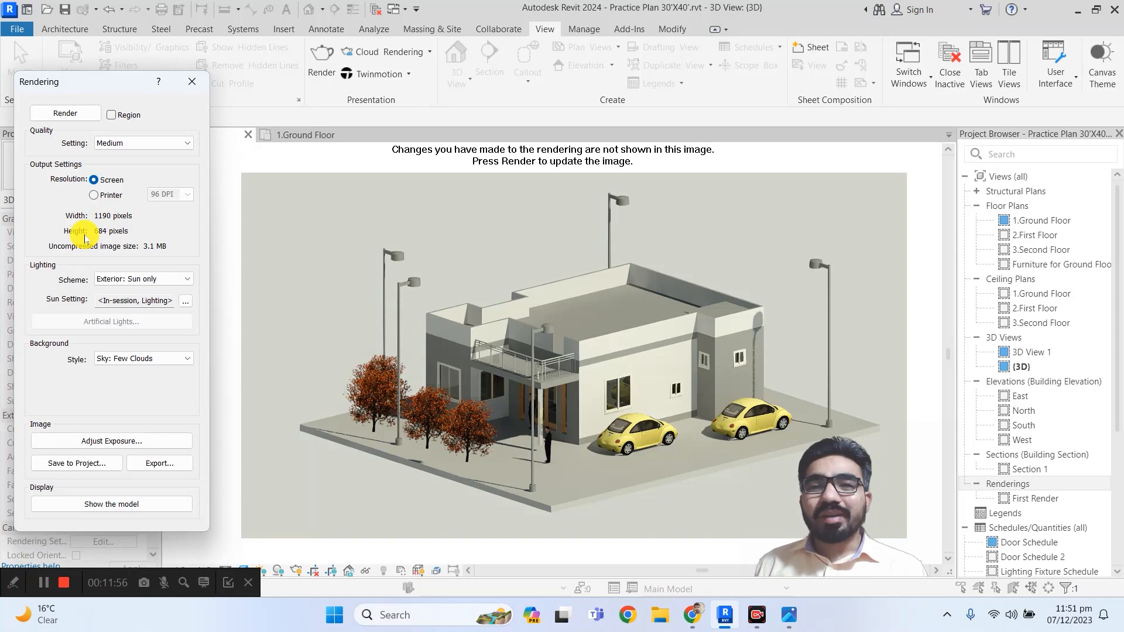
left_click(97, 196)
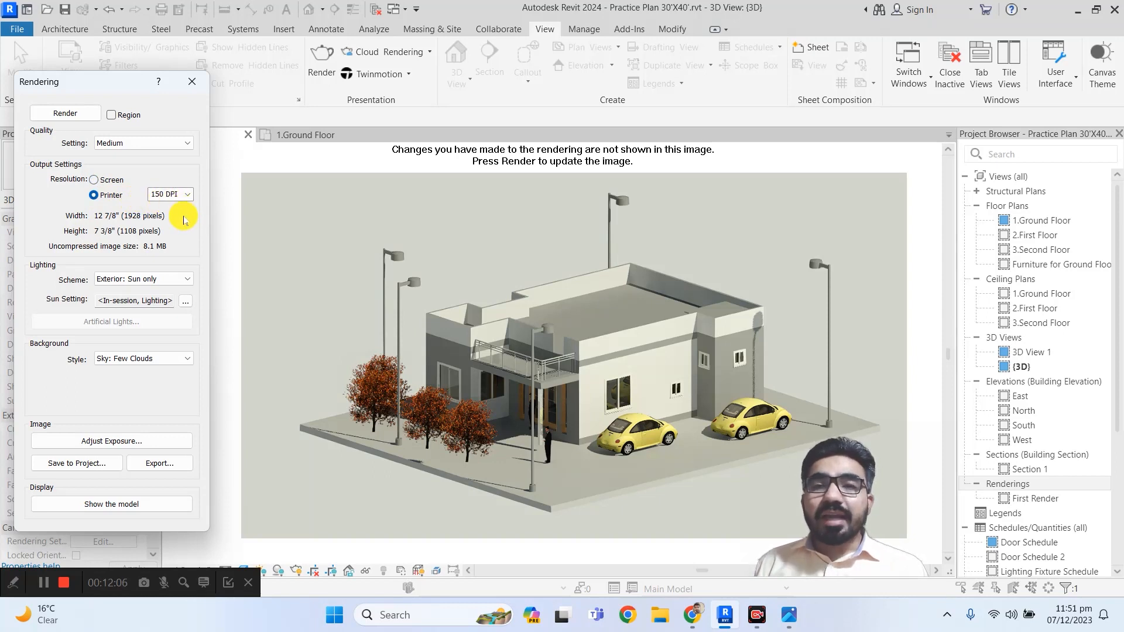
left_click(167, 195)
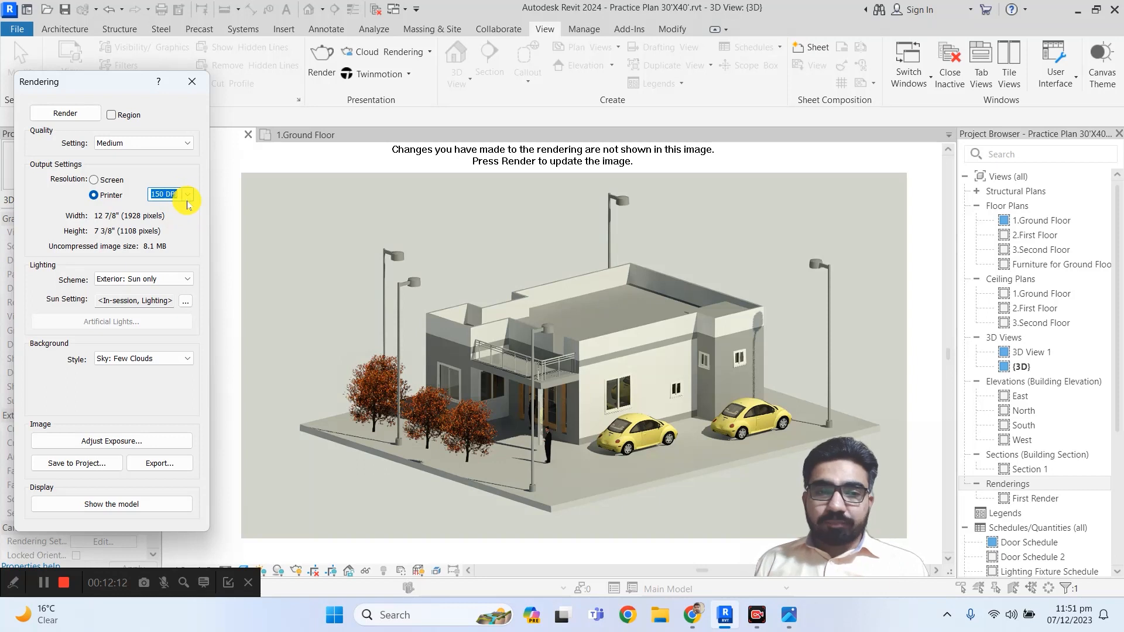
left_click(188, 198)
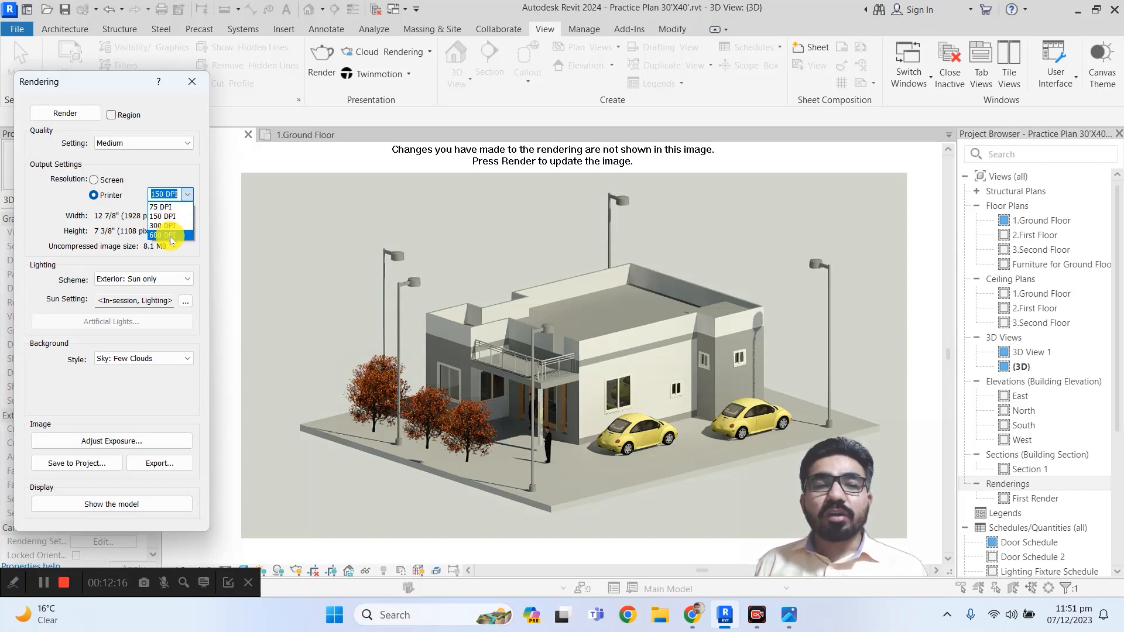
left_click(186, 198)
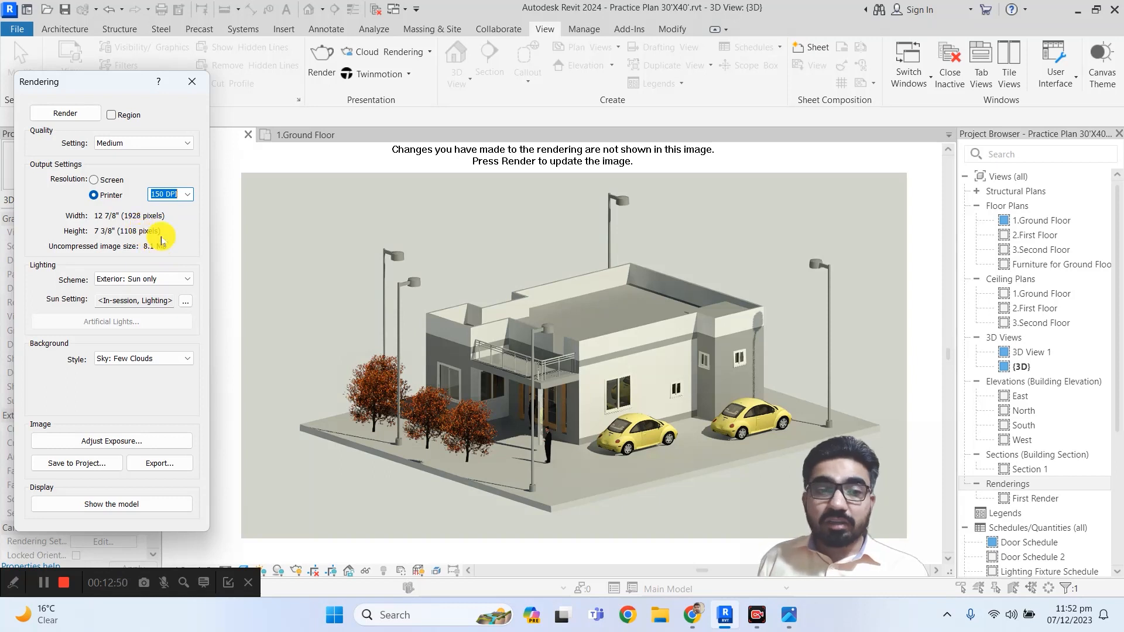
left_click(95, 180)
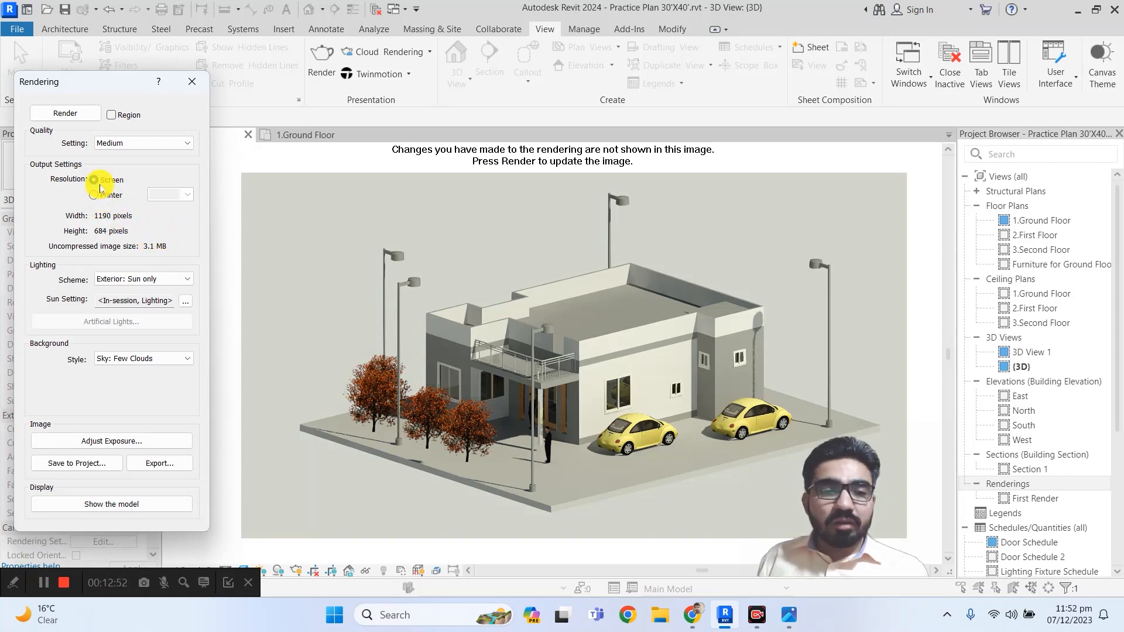
Render the 3D view with the Exterior: Artificial only lighting scheme at Draft quality and examine the night image
left_click(118, 279)
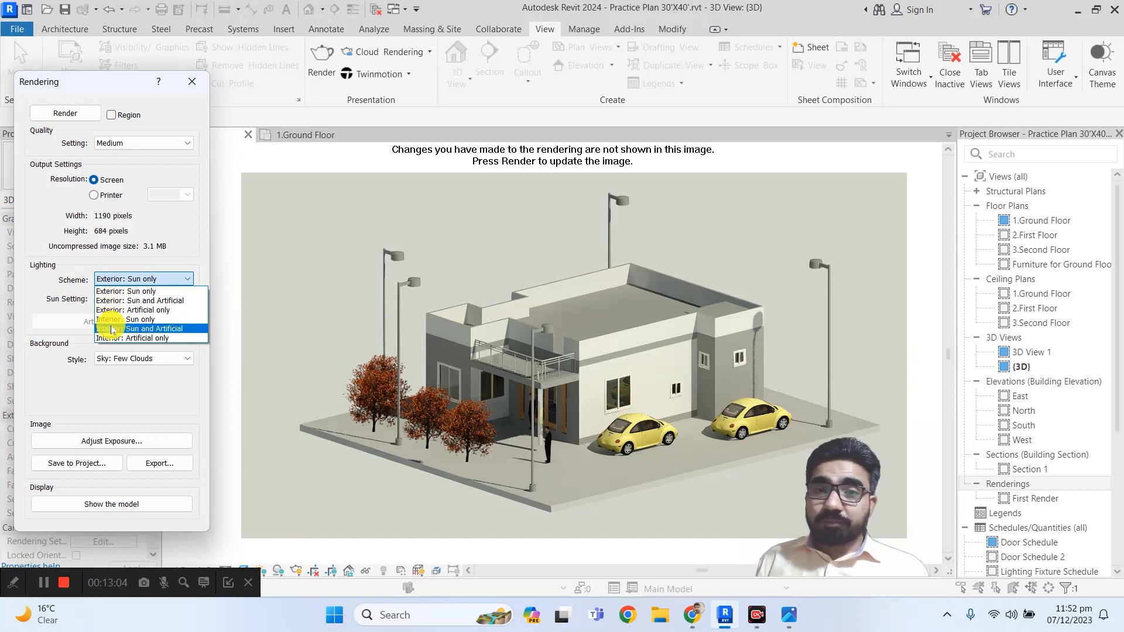
left_click(228, 583)
left_click(153, 280)
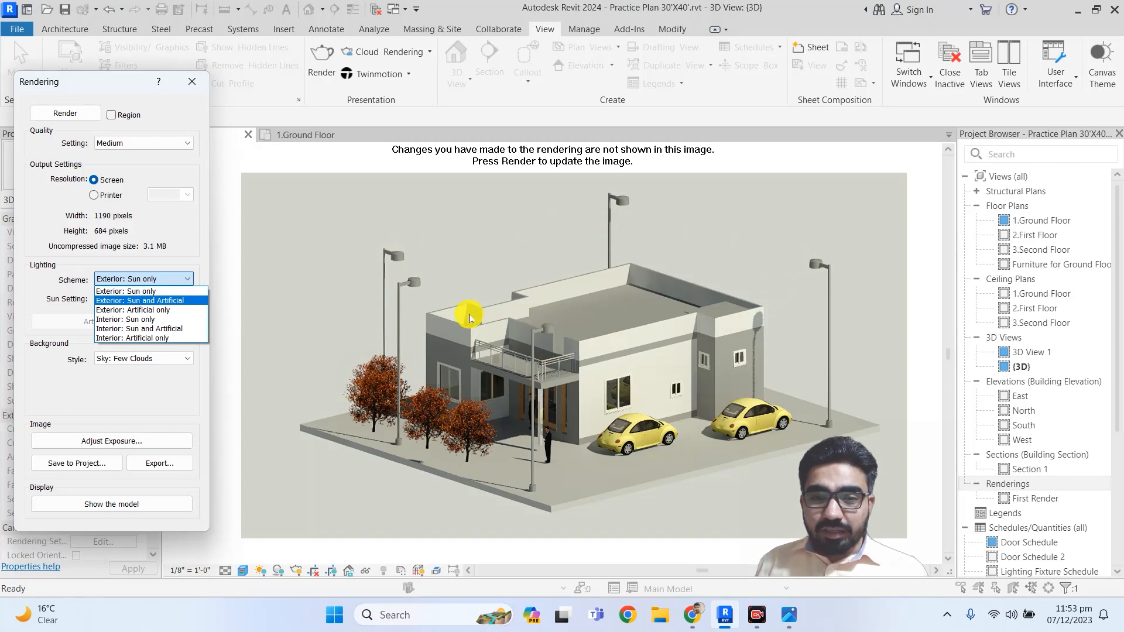
left_click(161, 310)
left_click(158, 143)
left_click(140, 154)
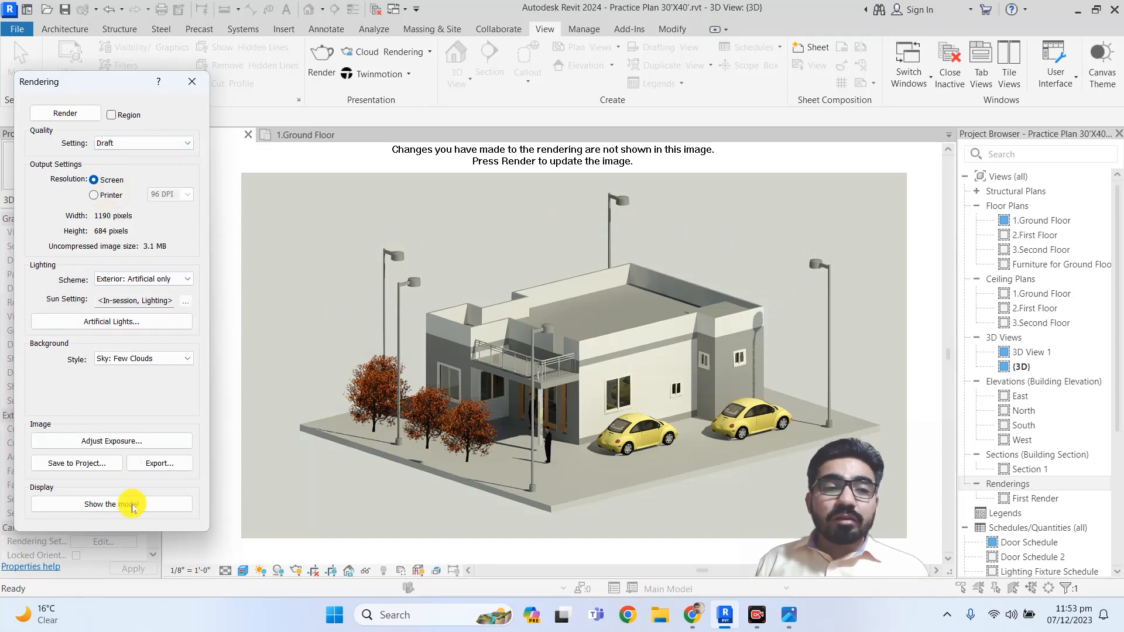
left_click(65, 113)
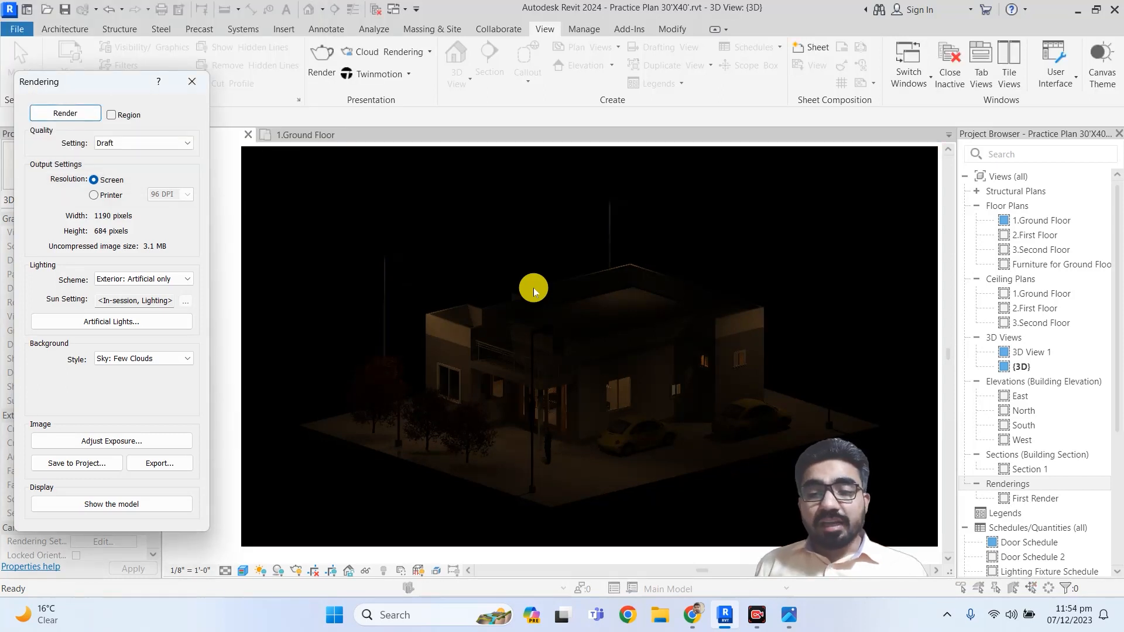
scroll(553, 288, "up", 3)
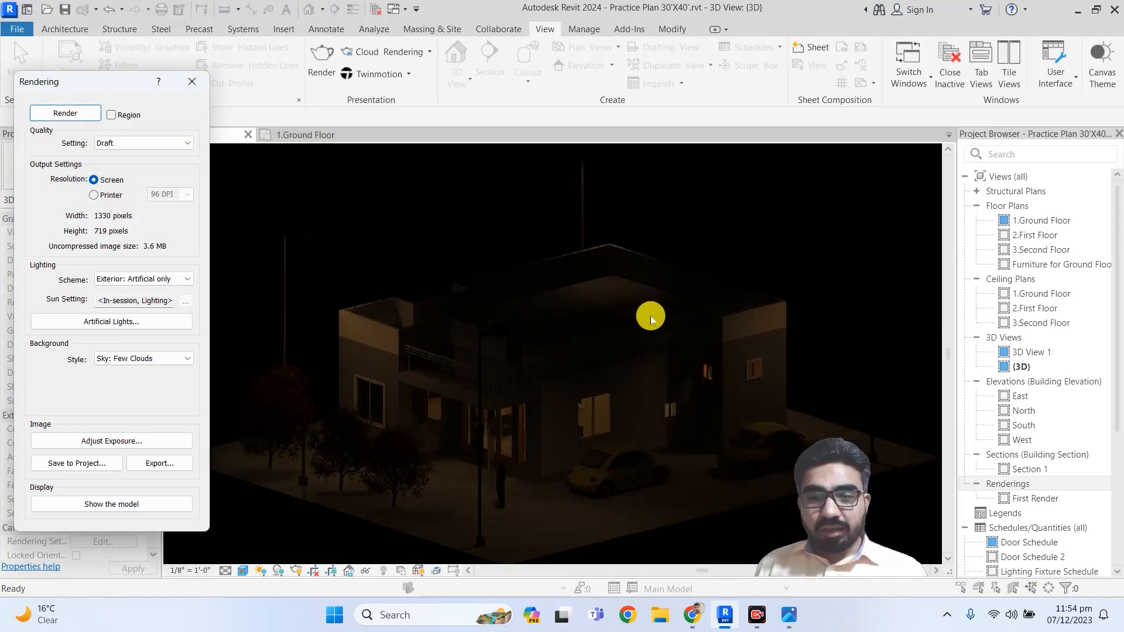
Examine the night rendering of the house exterior up close, checking the lit windows and the artificial lighting effect
scroll(687, 403, "up", 5)
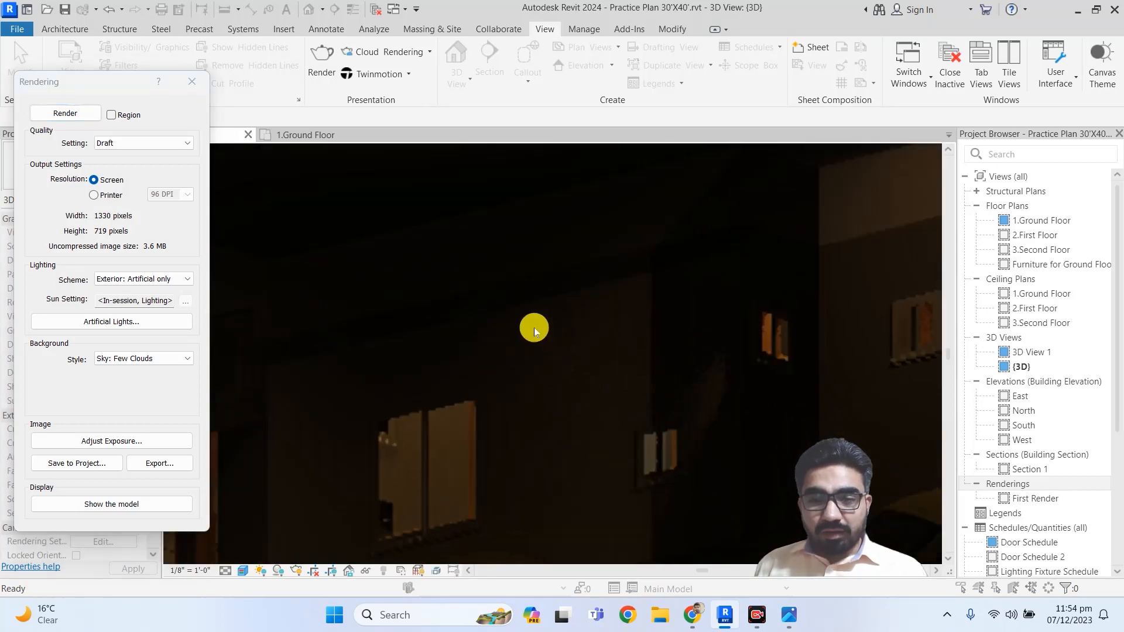
scroll(644, 345, "down", 2)
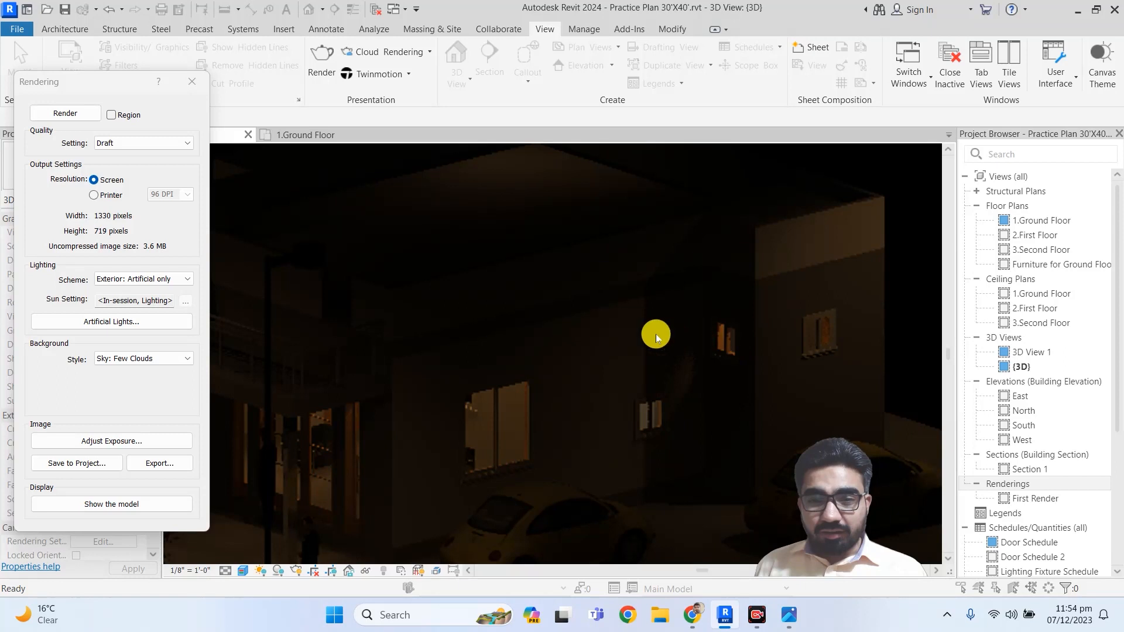
scroll(641, 320, "down", 5)
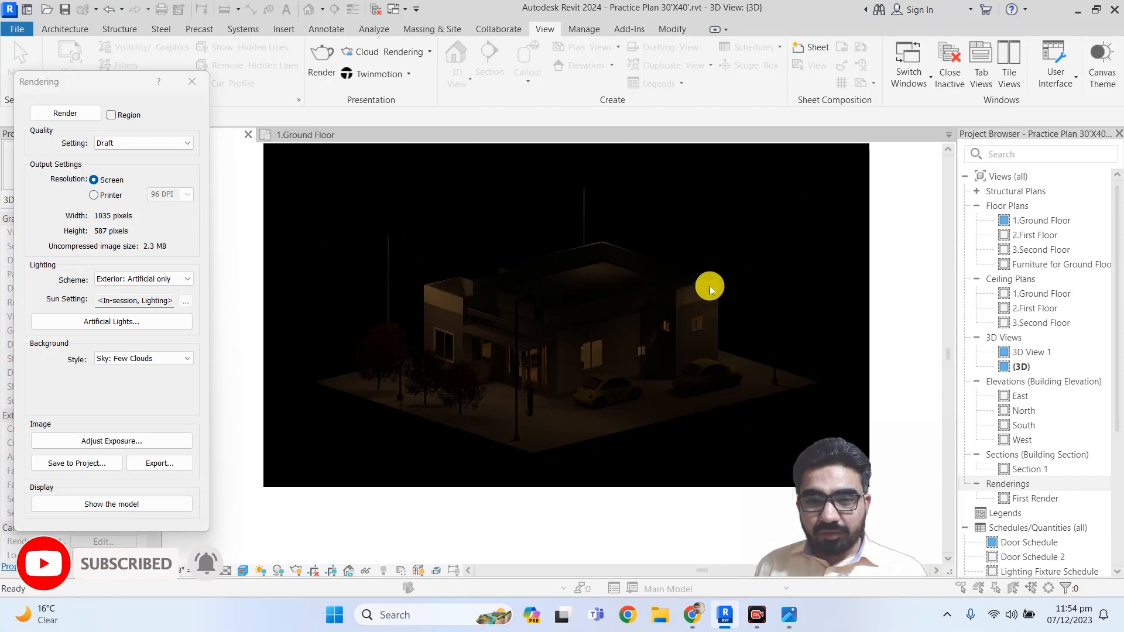
scroll(696, 313, "up", 8)
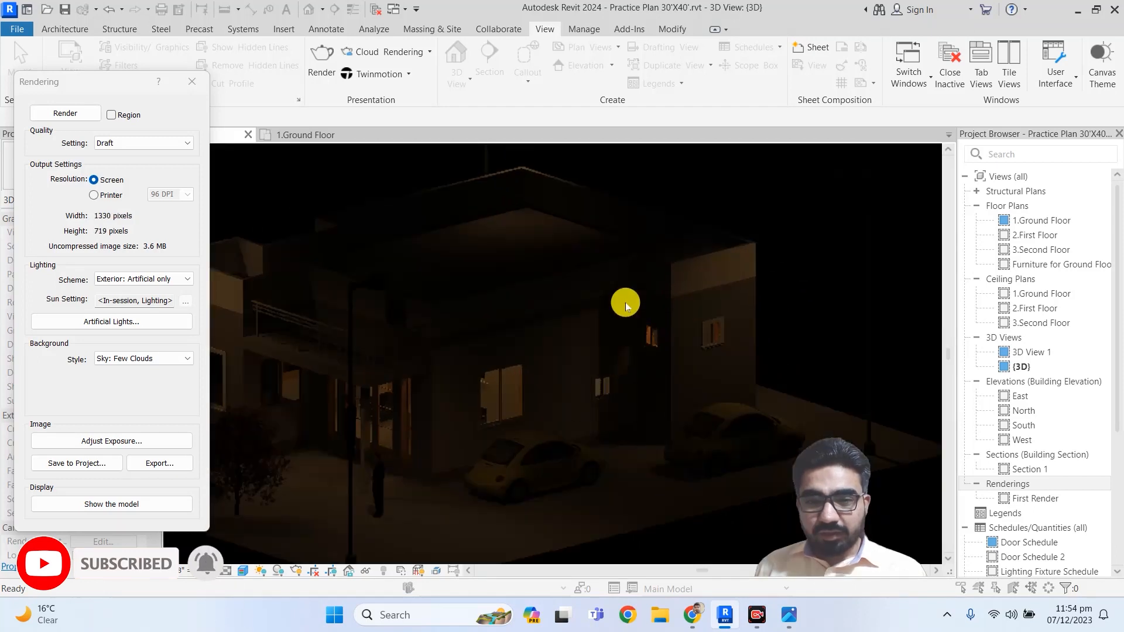
scroll(665, 334, "up", 4)
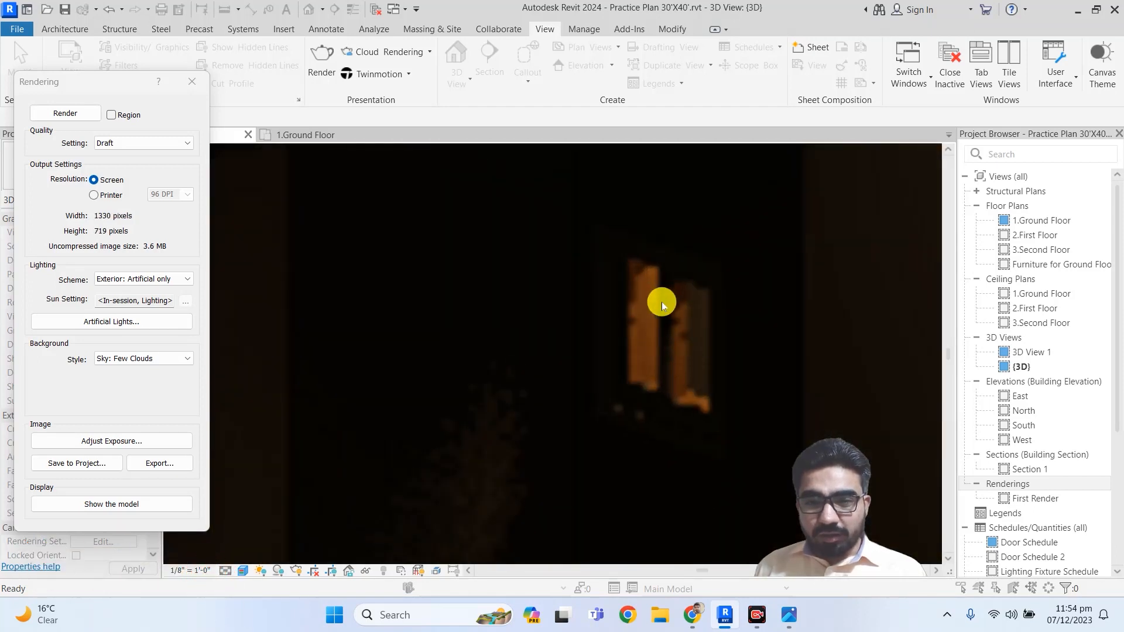
scroll(663, 298, "down", 10)
scroll(459, 379, "up", 10)
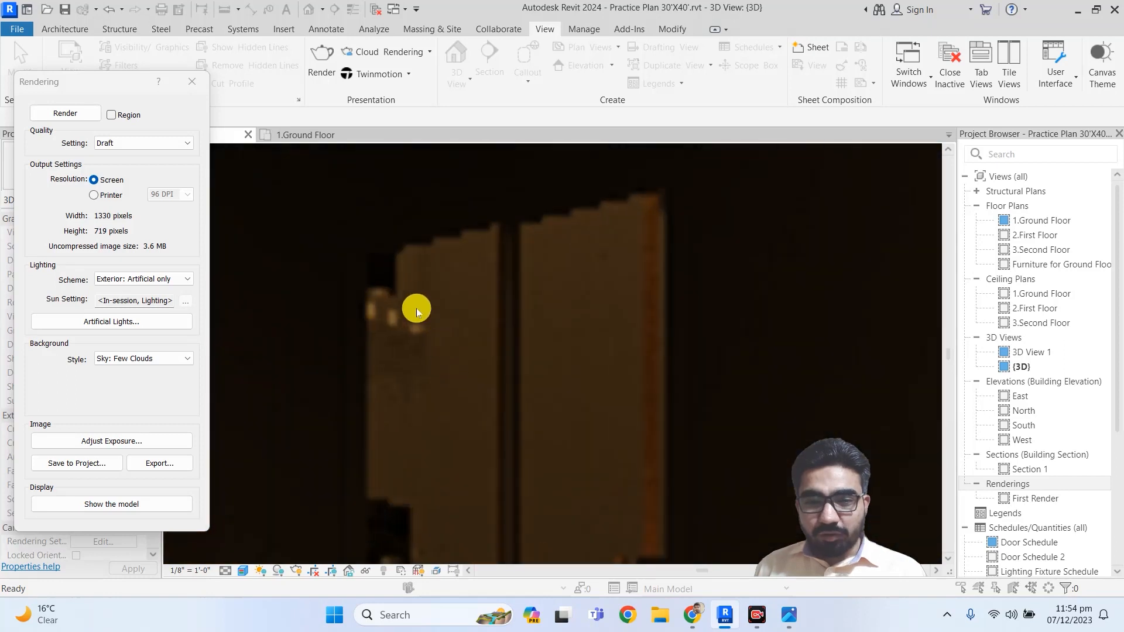
scroll(456, 329, "down", 10)
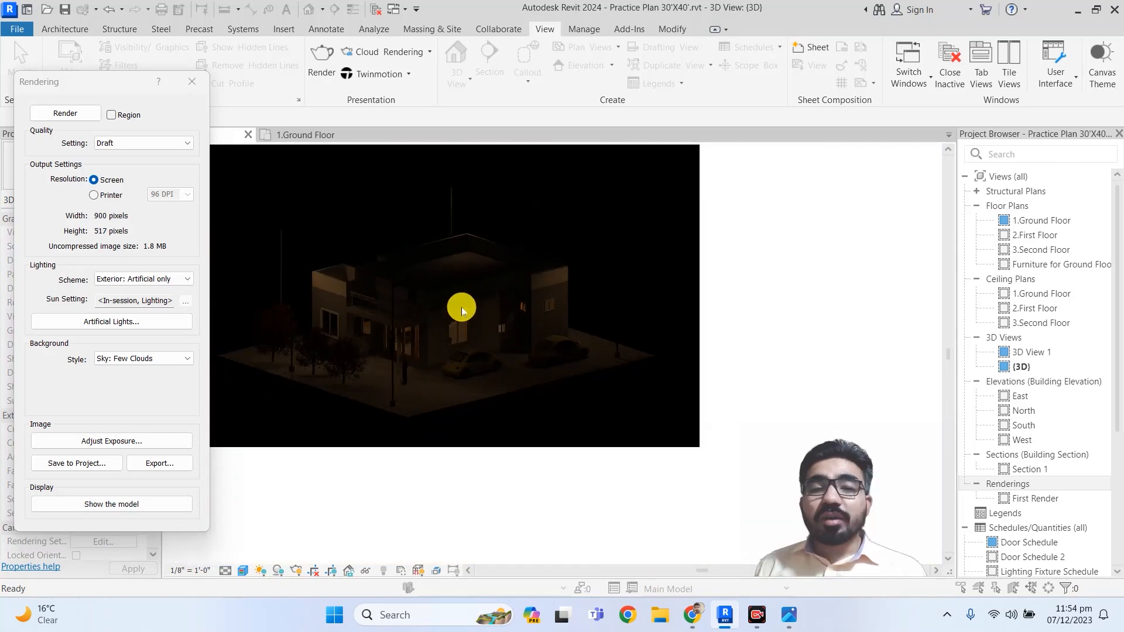
scroll(501, 315, "down", 4)
scroll(343, 283, "up", 7)
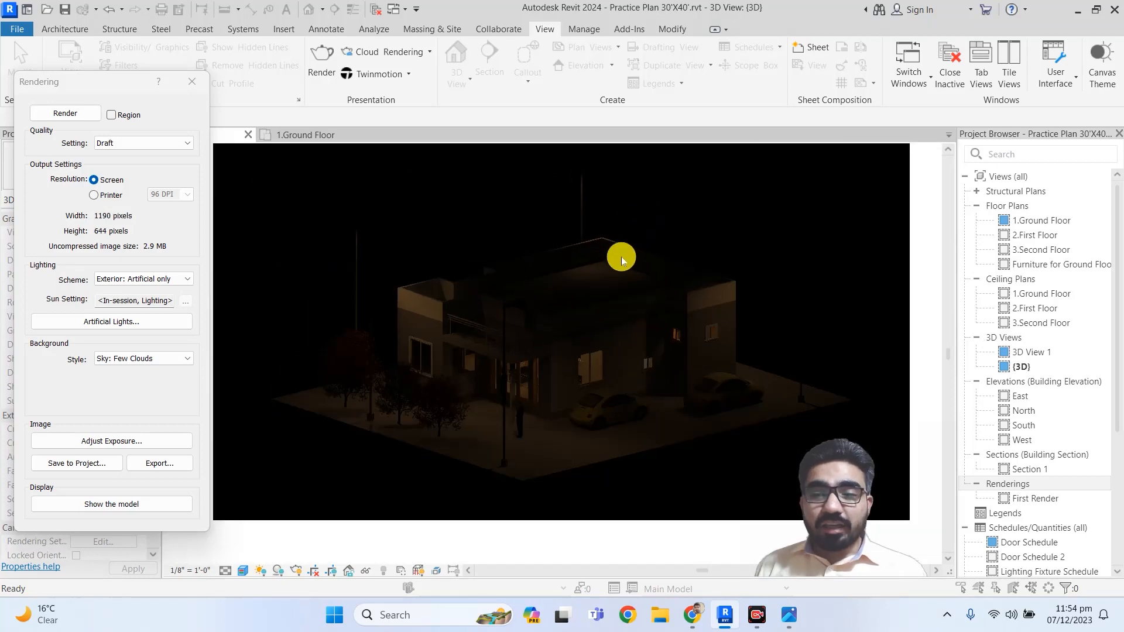
Render the 3D view at Draft quality with the Exterior: Sun only lighting scheme and view the daytime image
left_click(136, 279)
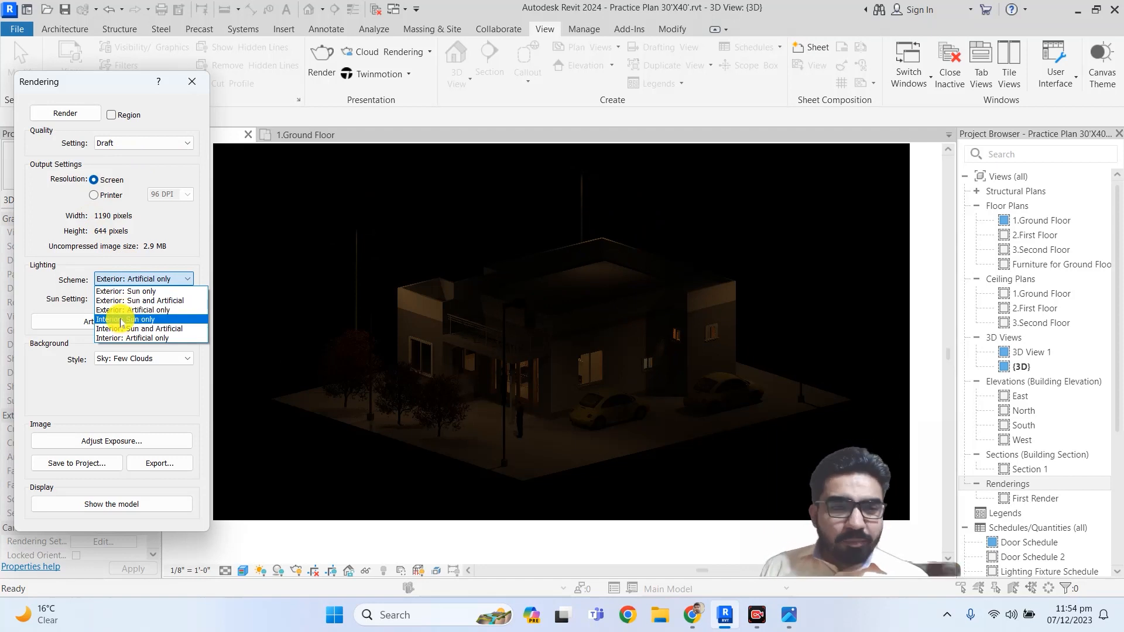
left_click(141, 290)
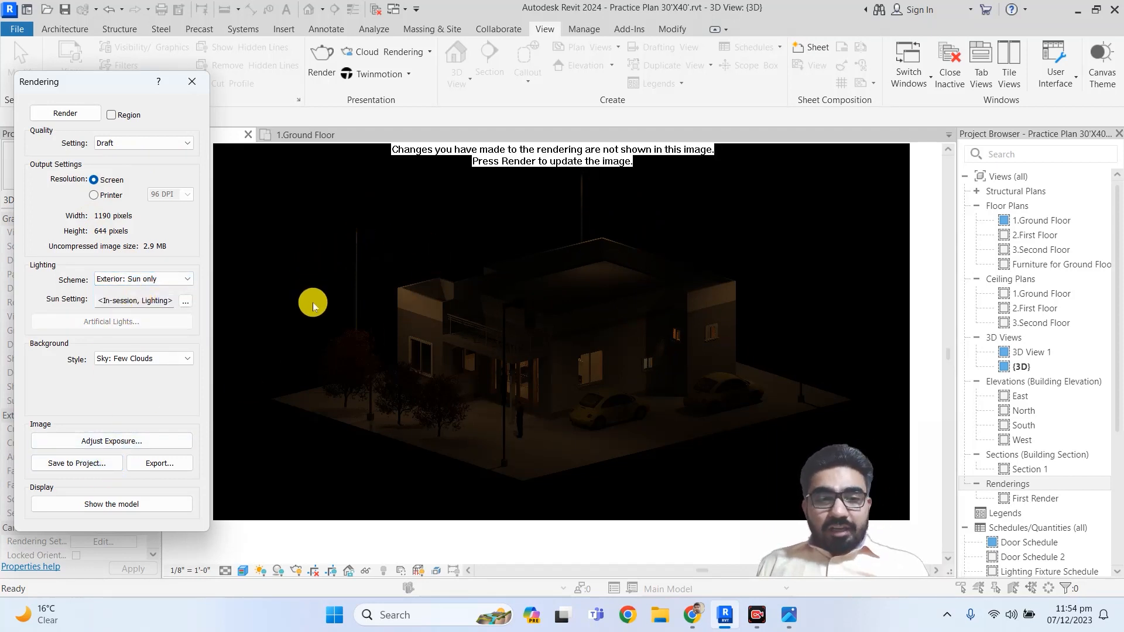
left_click(65, 114)
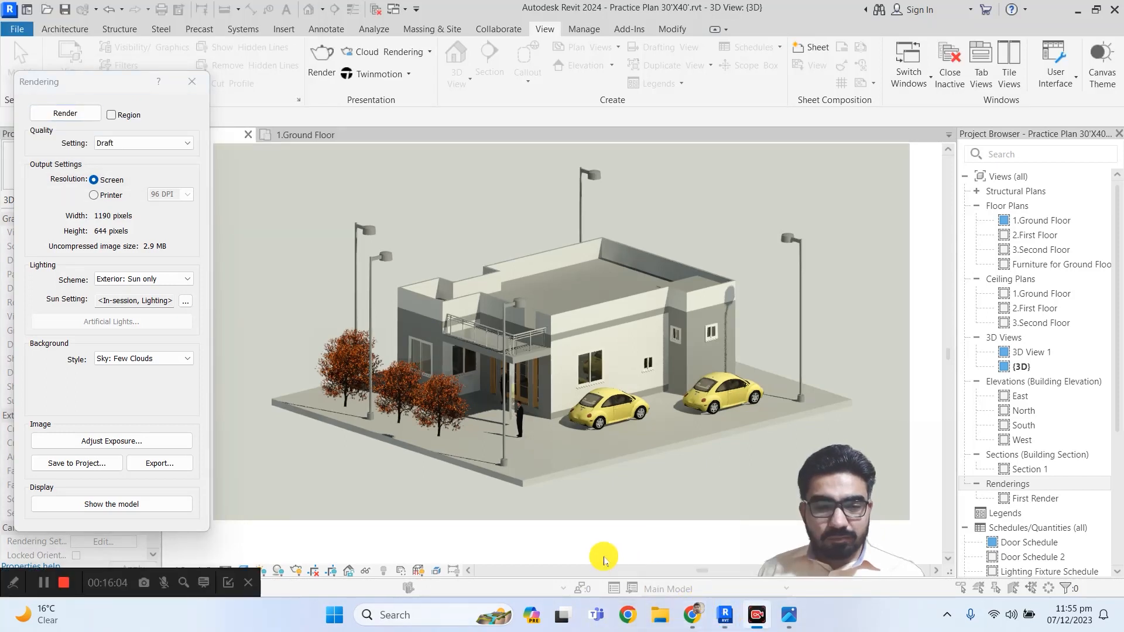
left_click(228, 589)
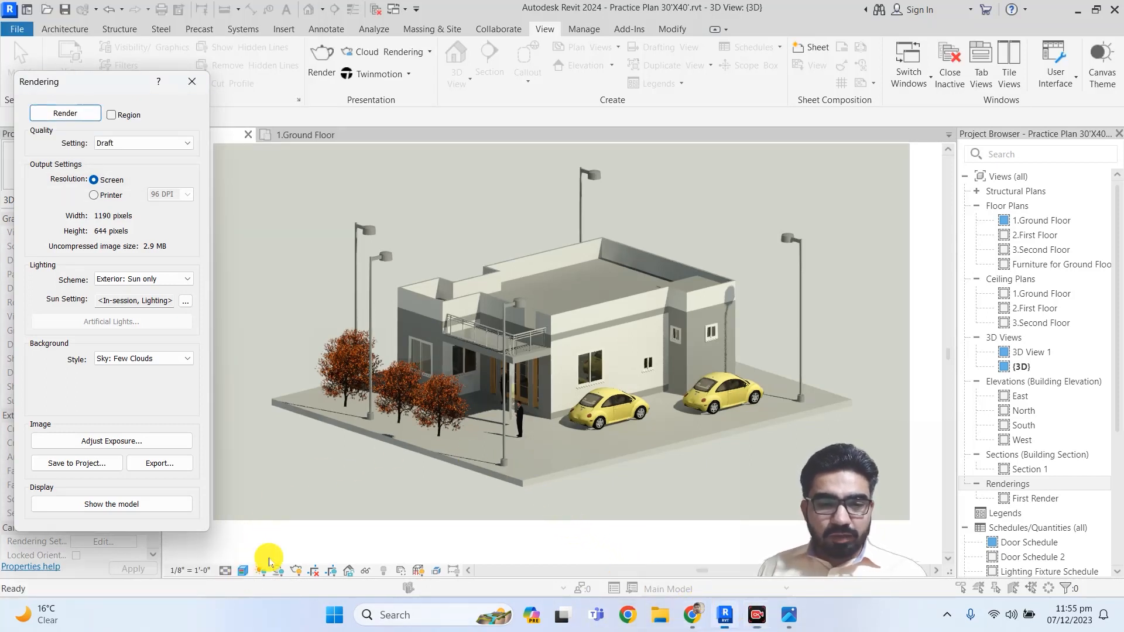
scroll(603, 273, "down", 1)
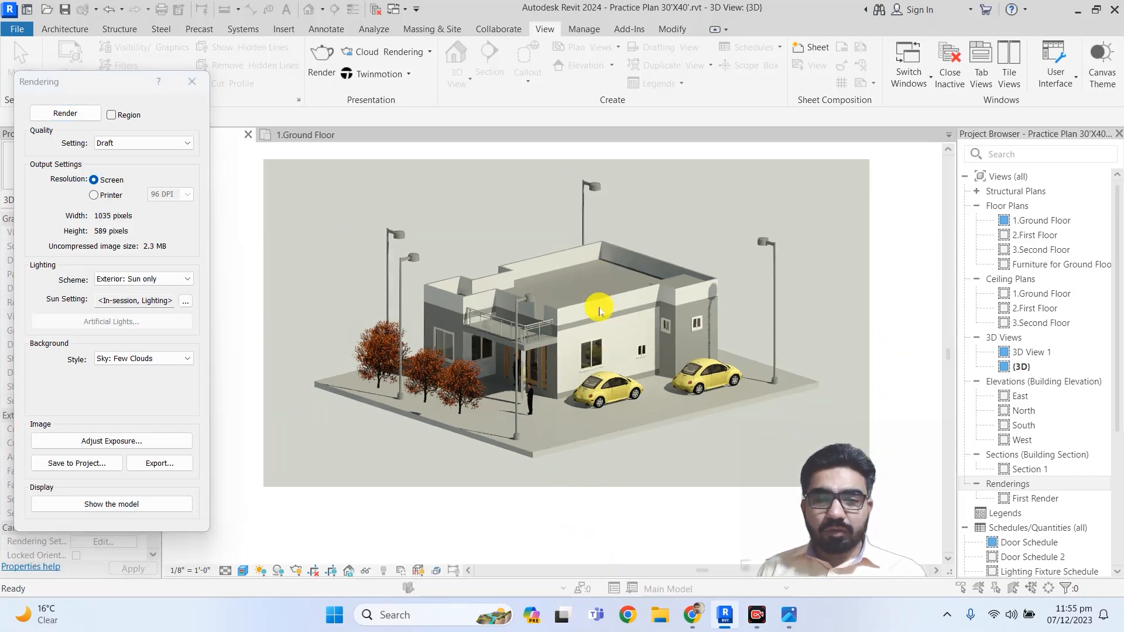
scroll(497, 154, "up", 1)
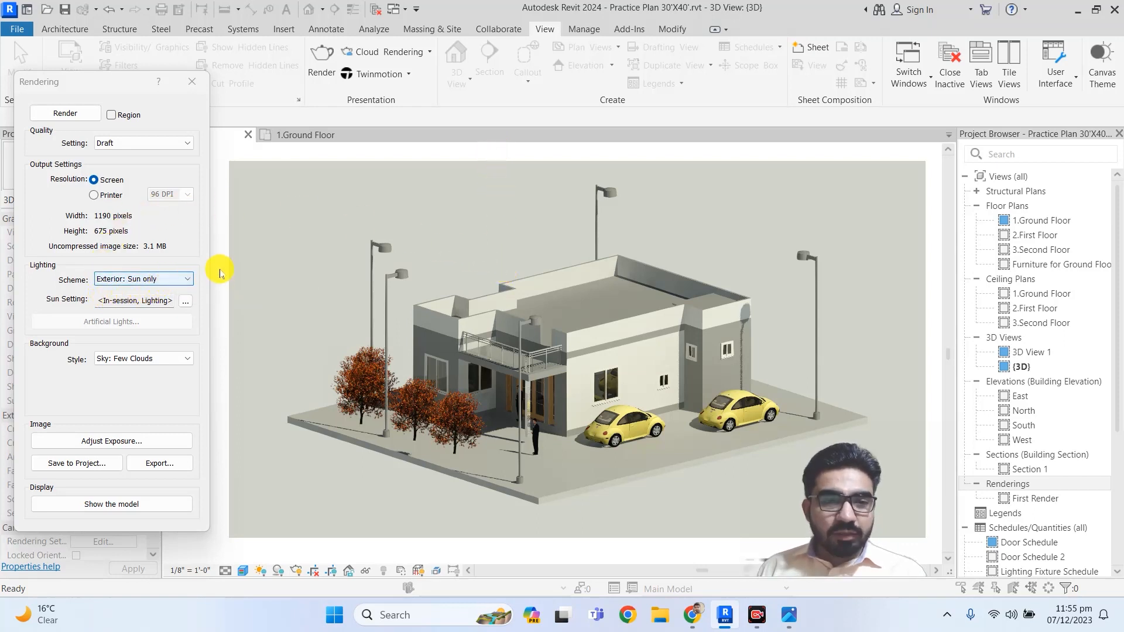
Review the lighting scheme options, close the rendering settings and dismiss the project save reminder without saving
left_click(148, 280)
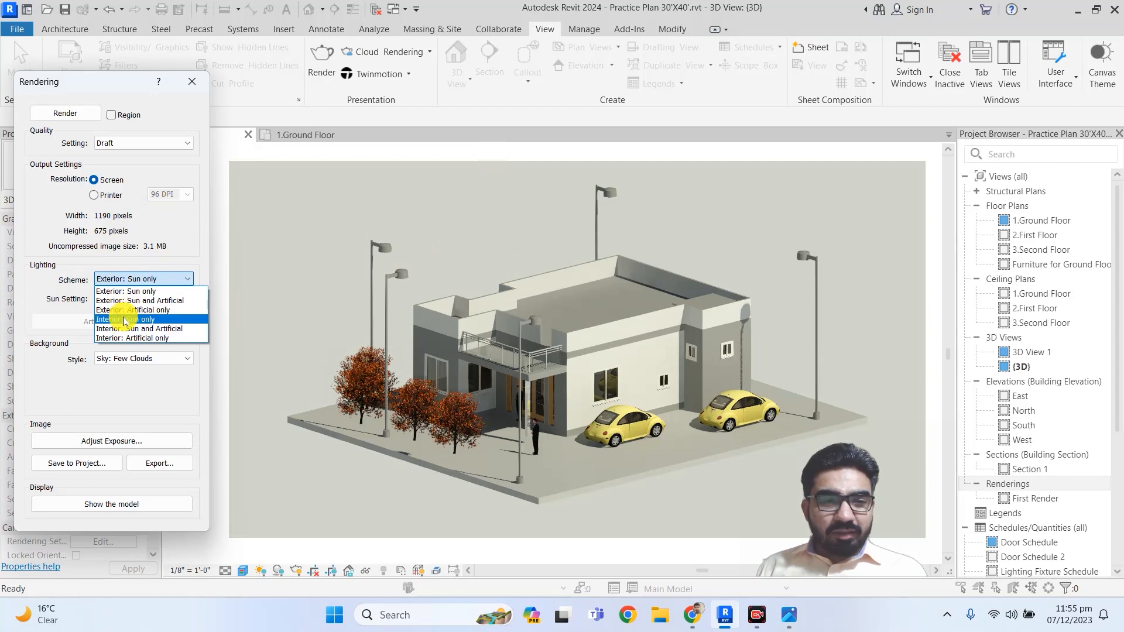
left_click(185, 280)
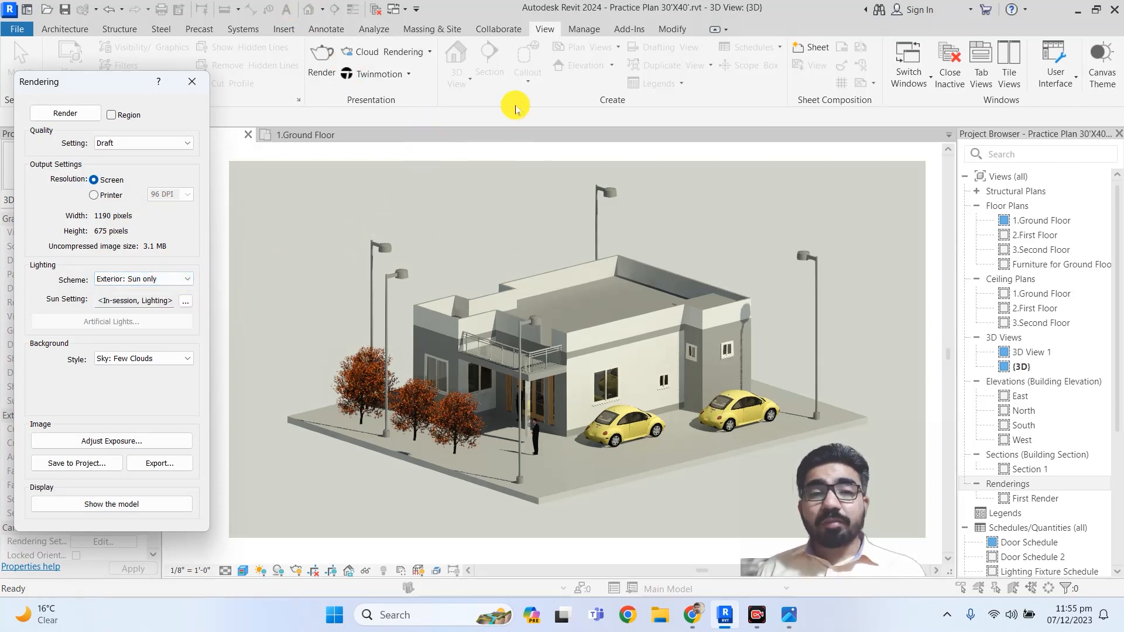
left_click(196, 83)
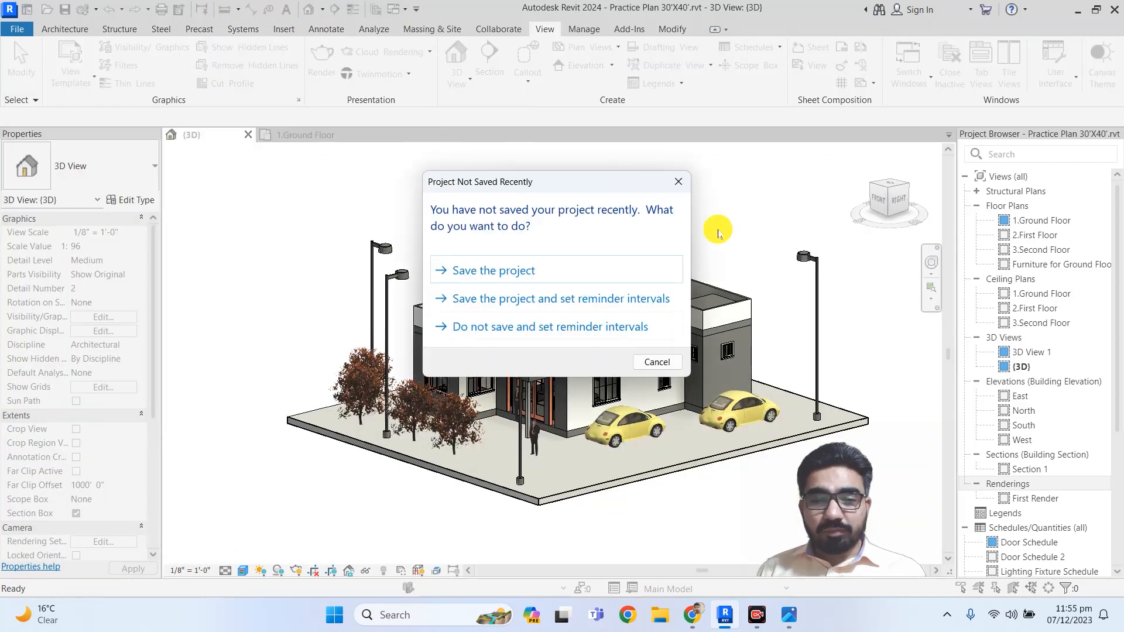
left_click(679, 182)
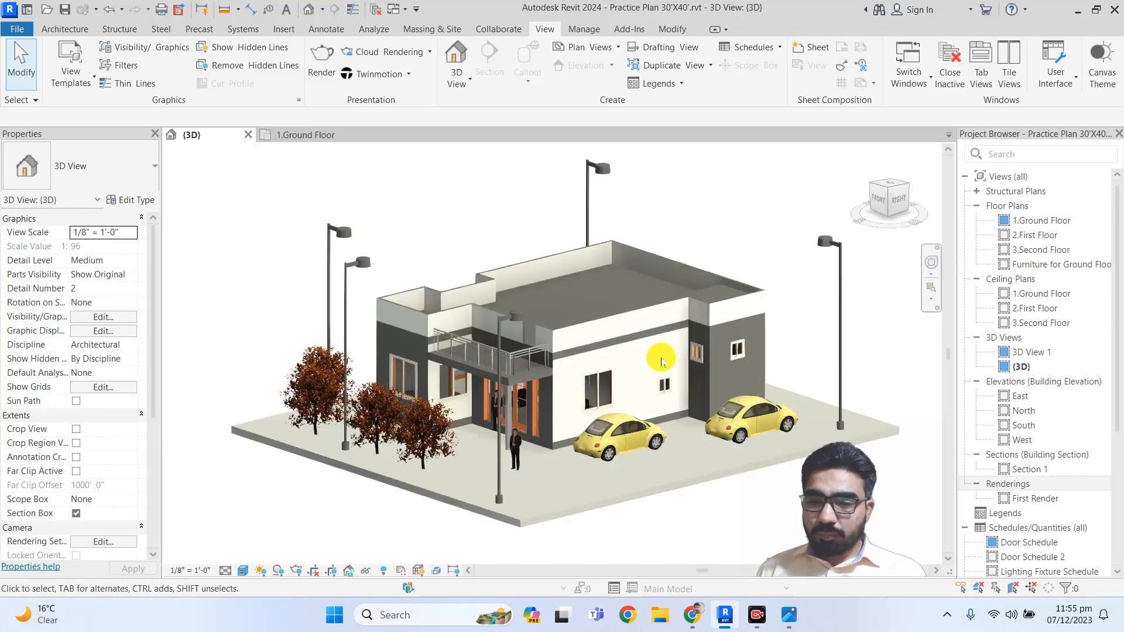
Check the 1.Ground Floor plan and open the Furniture for Ground Floor plan view
scroll(591, 366, "up", 5)
scroll(587, 367, "down", 5)
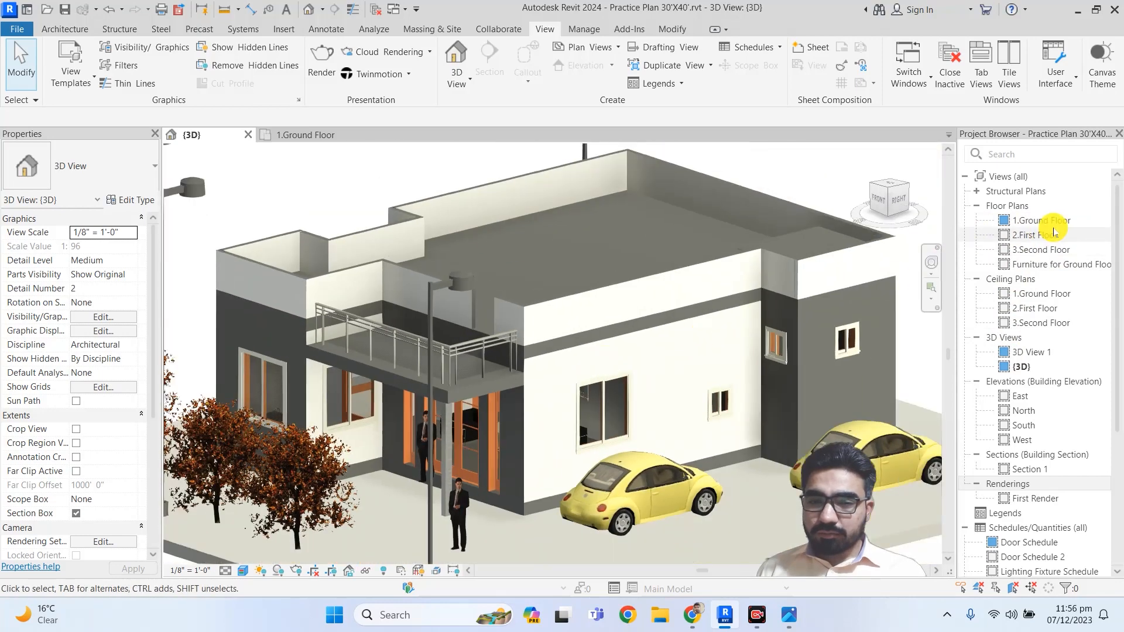
left_click(1029, 223)
double_click(1028, 223)
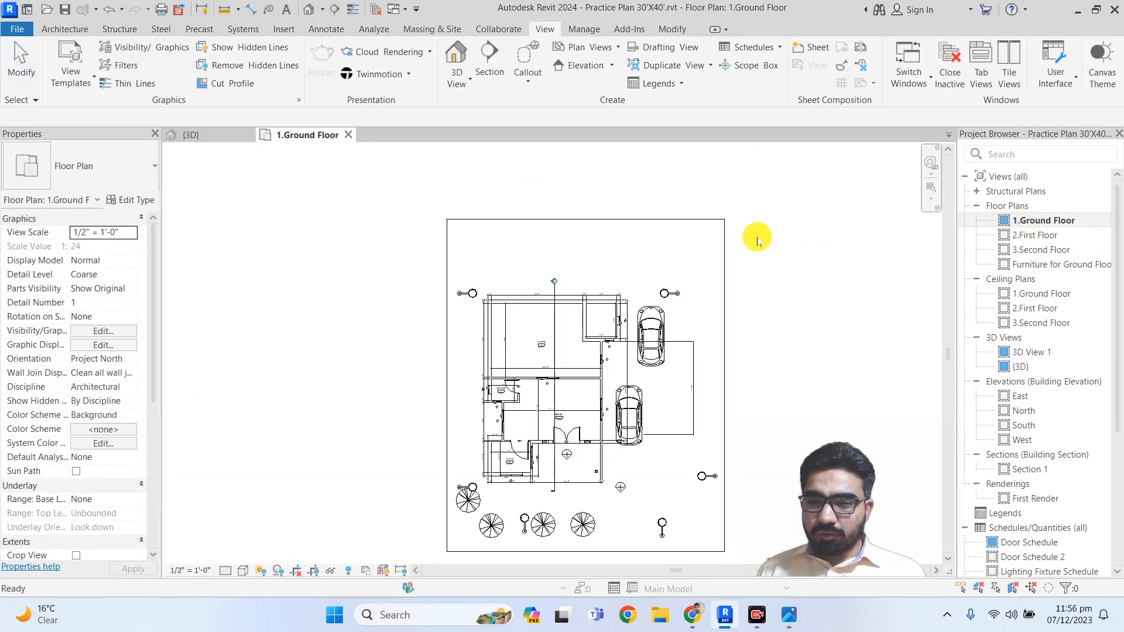
scroll(539, 383, "up", 4)
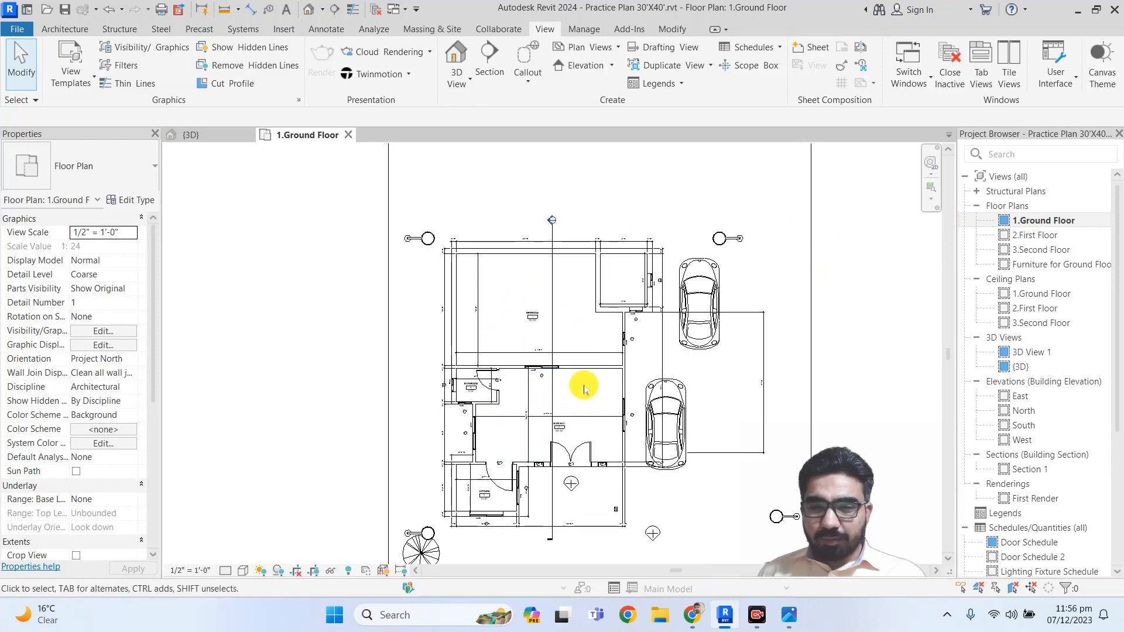
scroll(613, 387, "up", 2)
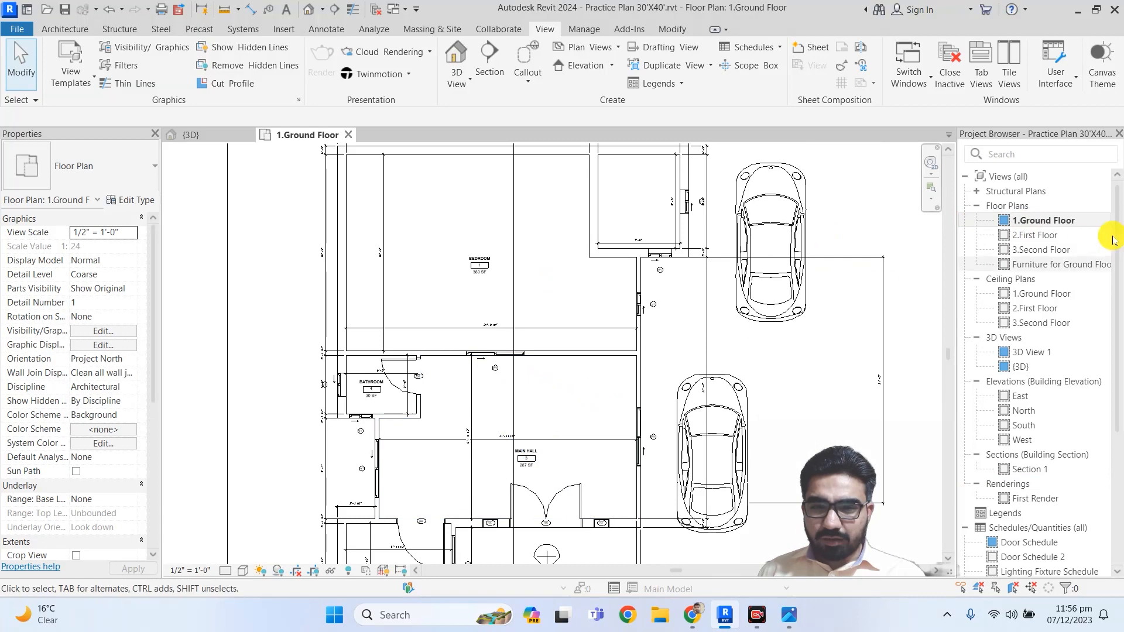
double_click(1019, 267)
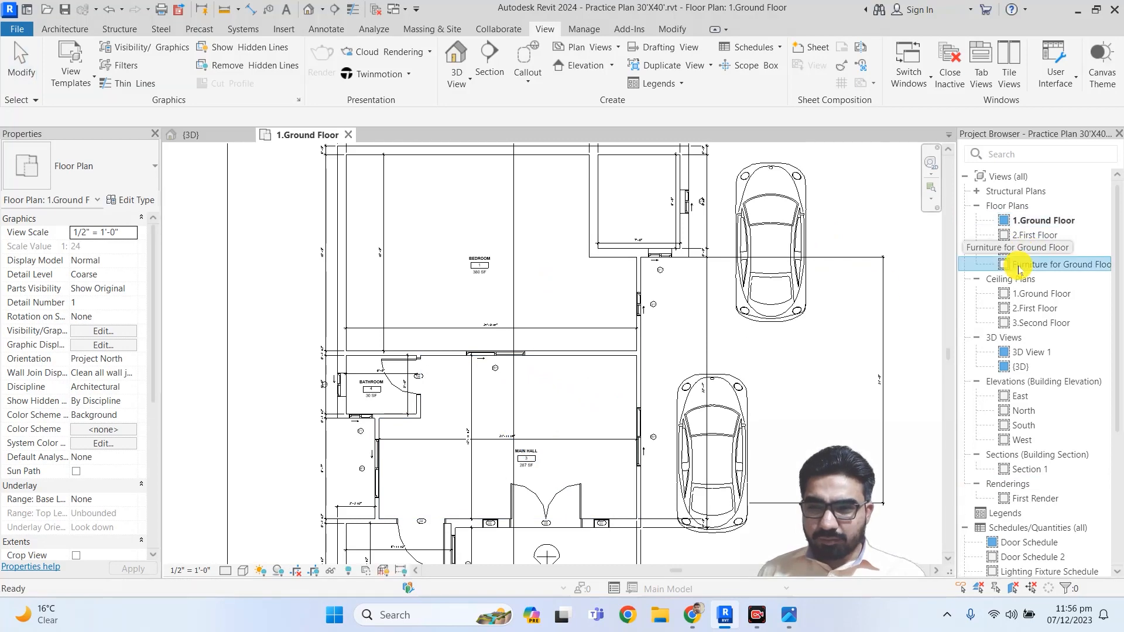
scroll(501, 293, "up", 4)
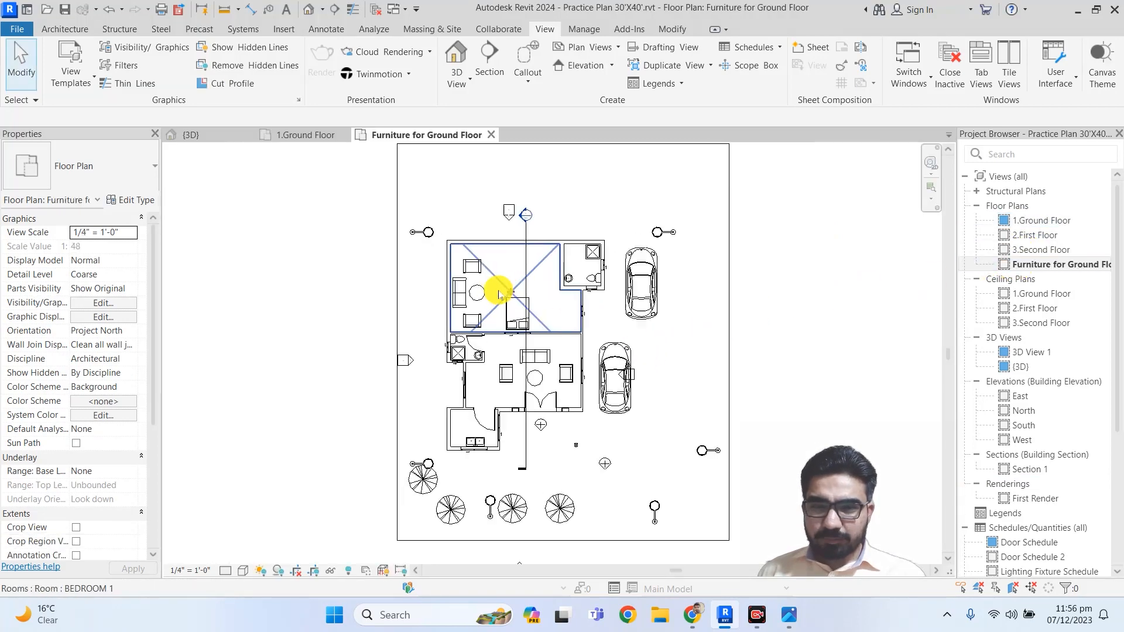
Place a perspective camera in the main hall, with its eye near the bathroom door and its target beside the round table
left_click(321, 11)
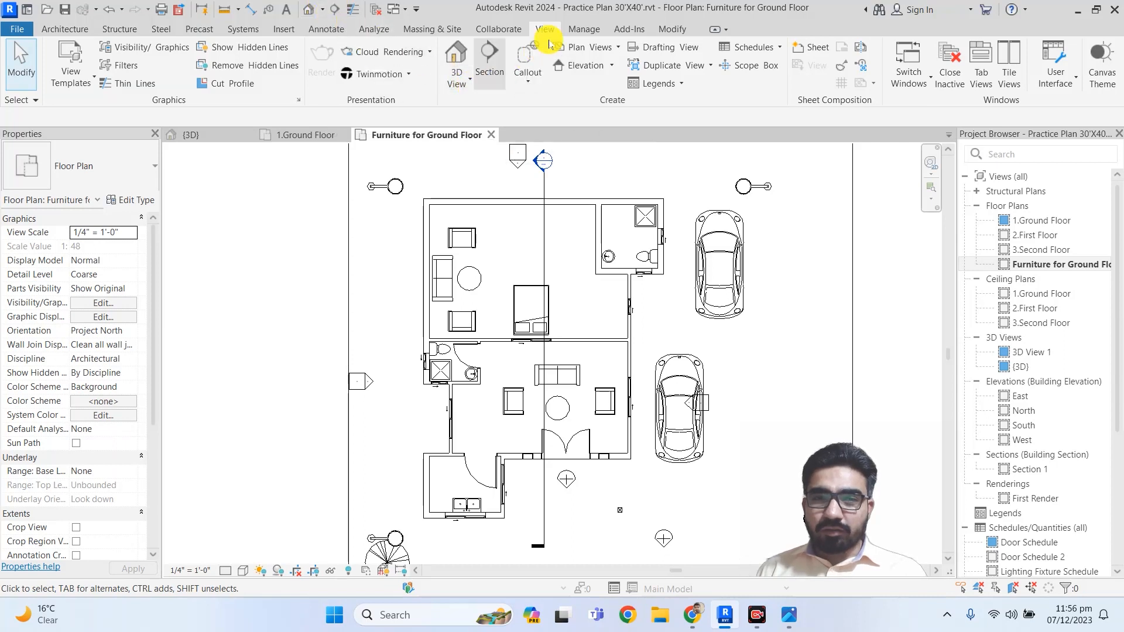
left_click(457, 81)
left_click(463, 141)
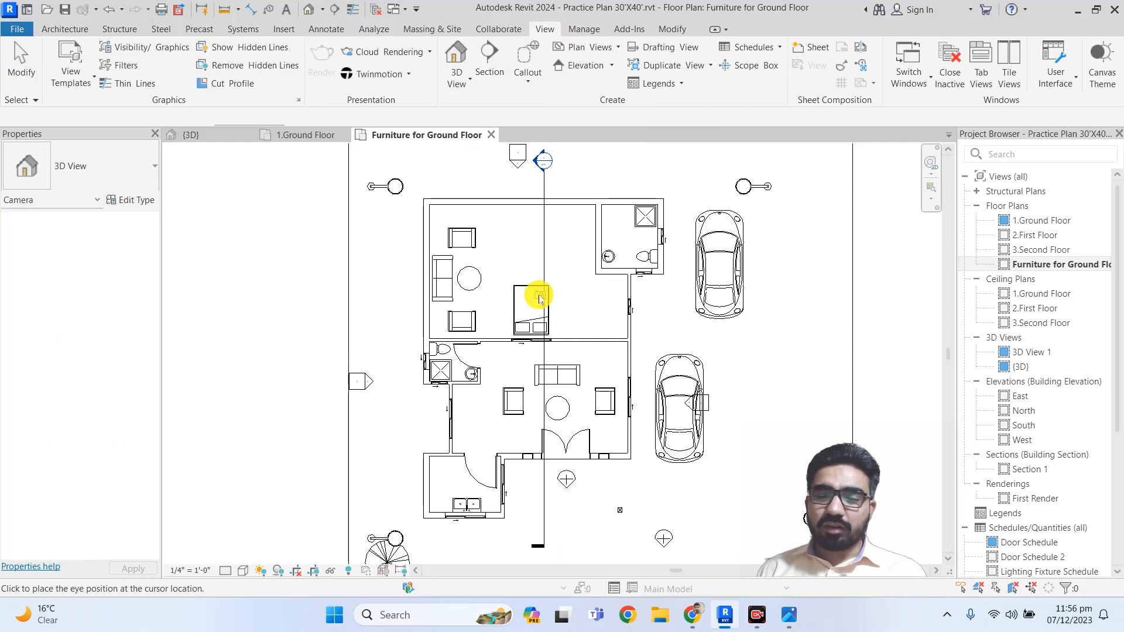
left_click(488, 355)
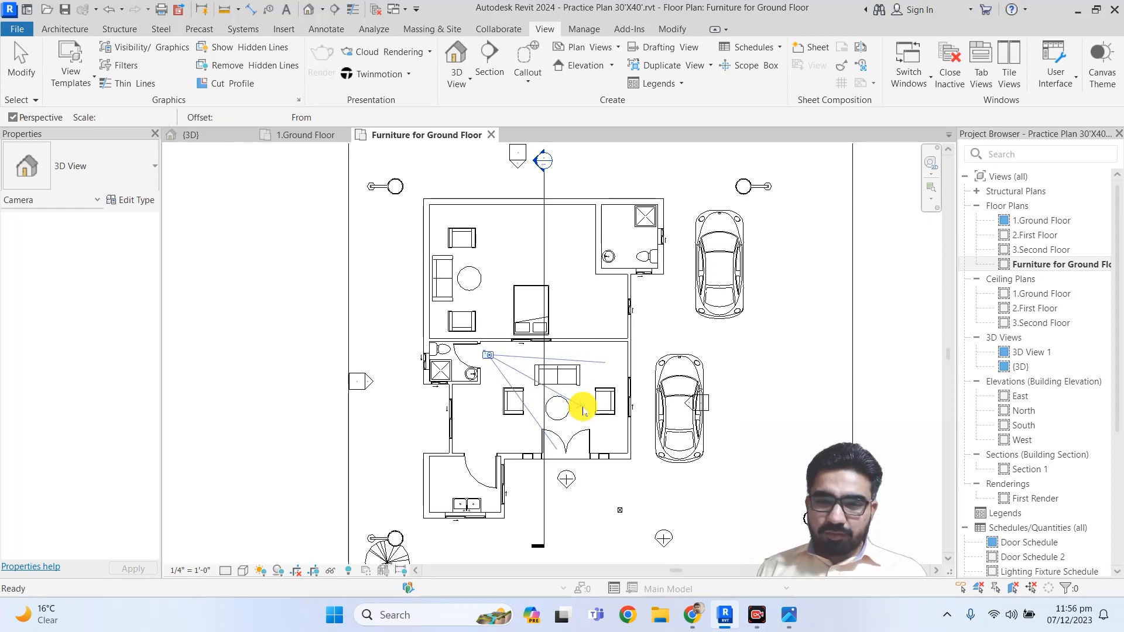
left_click(583, 410)
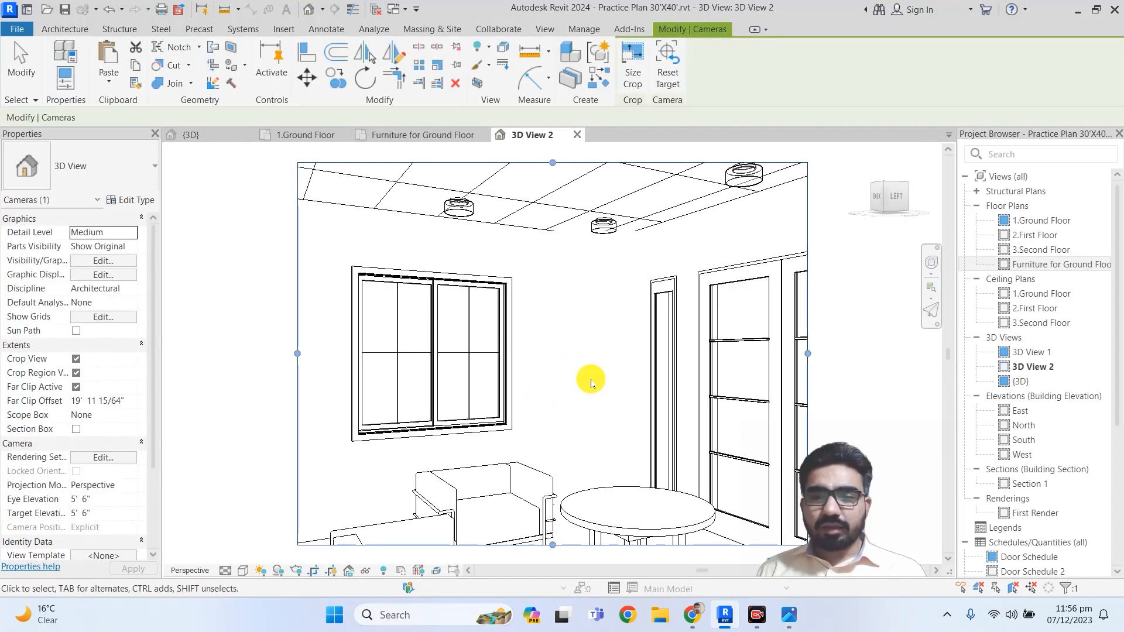
Extend all four sides of the interior camera view's crop region to include more ceiling, the sofa, the table and the full entrance door
scroll(590, 391, "down", 3)
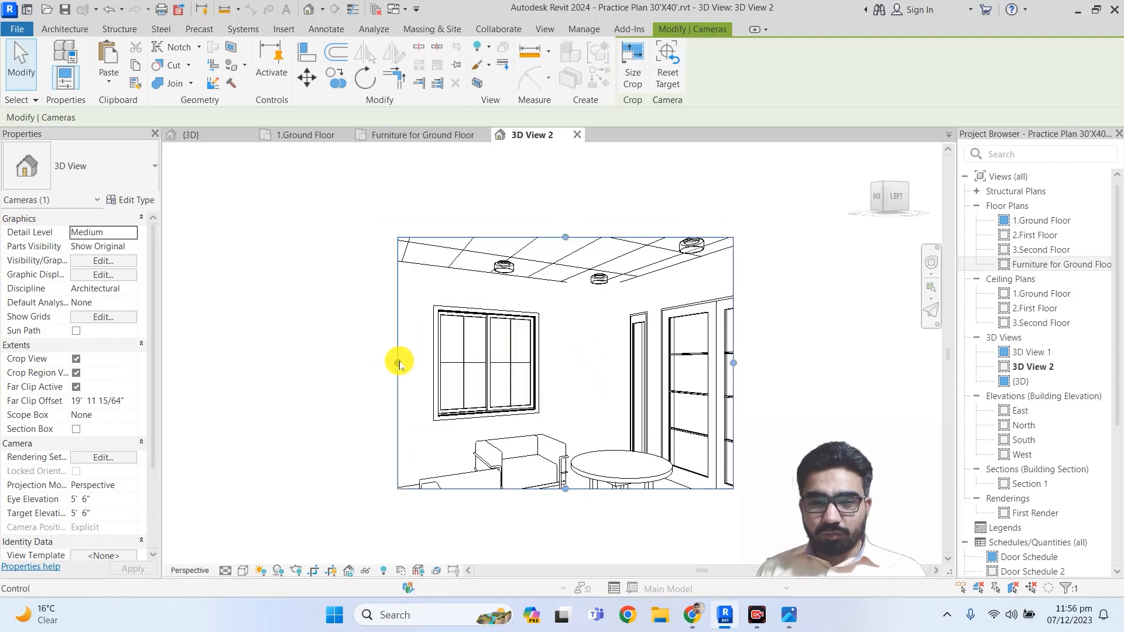
left_click_drag(396, 363, 309, 360)
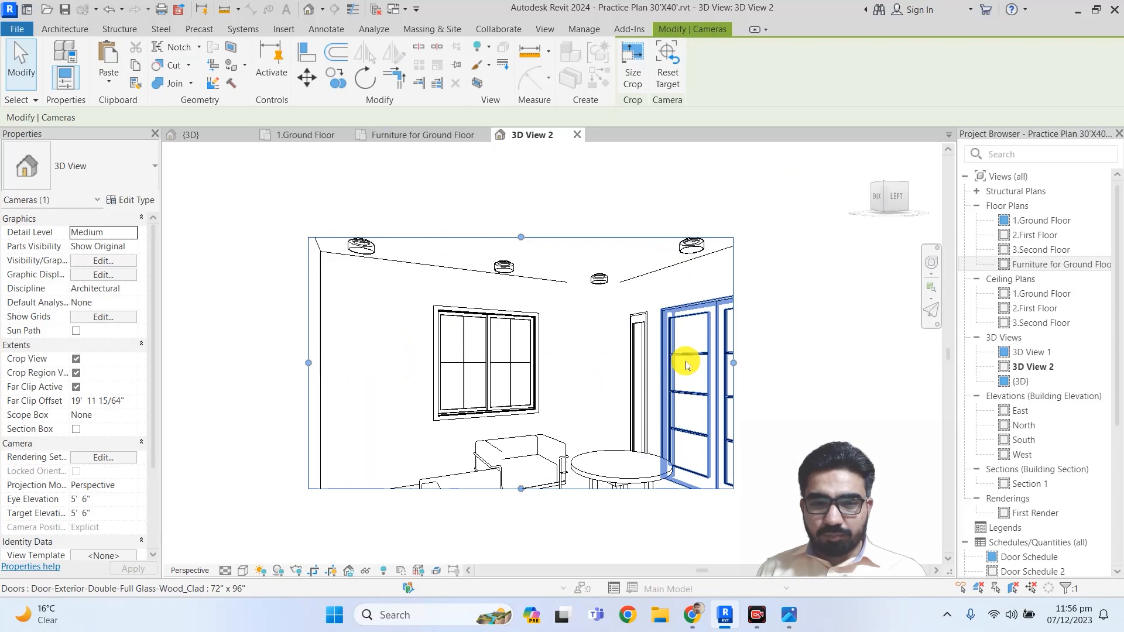
left_click_drag(734, 363, 820, 363)
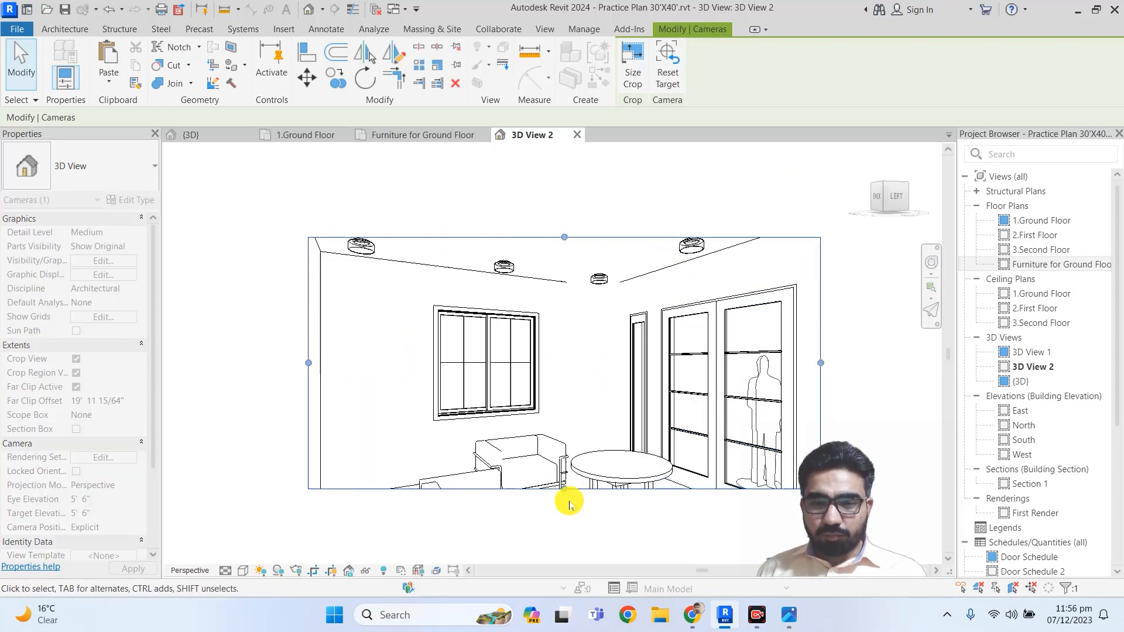
left_click_drag(564, 489, 559, 557)
left_click_drag(561, 236, 564, 166)
middle_click_drag(571, 319, 531, 336)
scroll(527, 330, "down", 1)
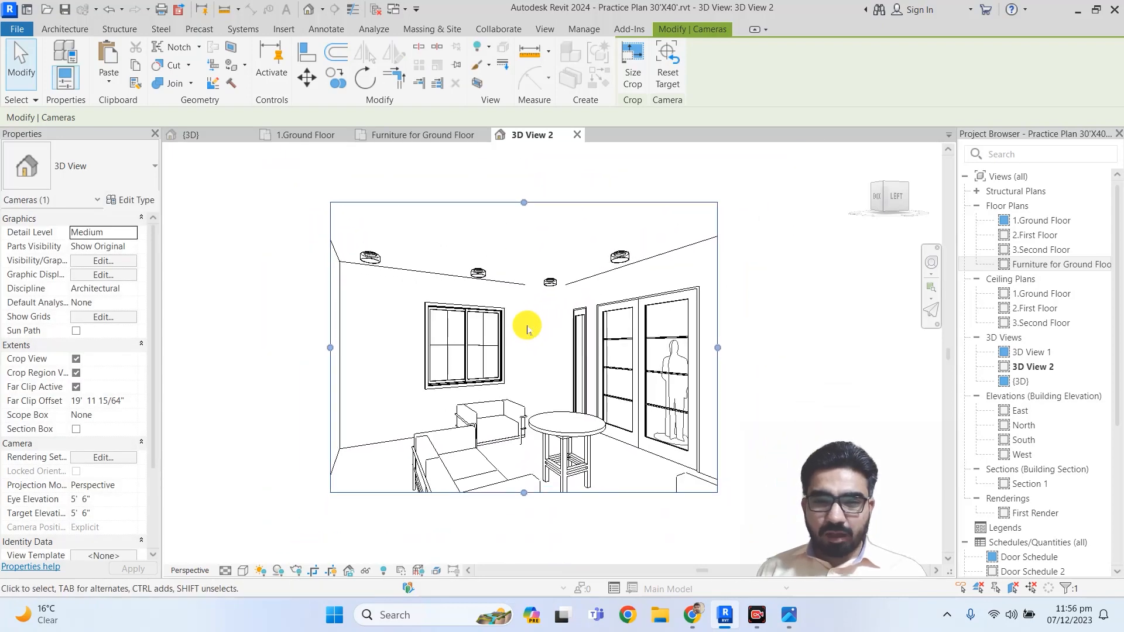
scroll(527, 330, "up", 1)
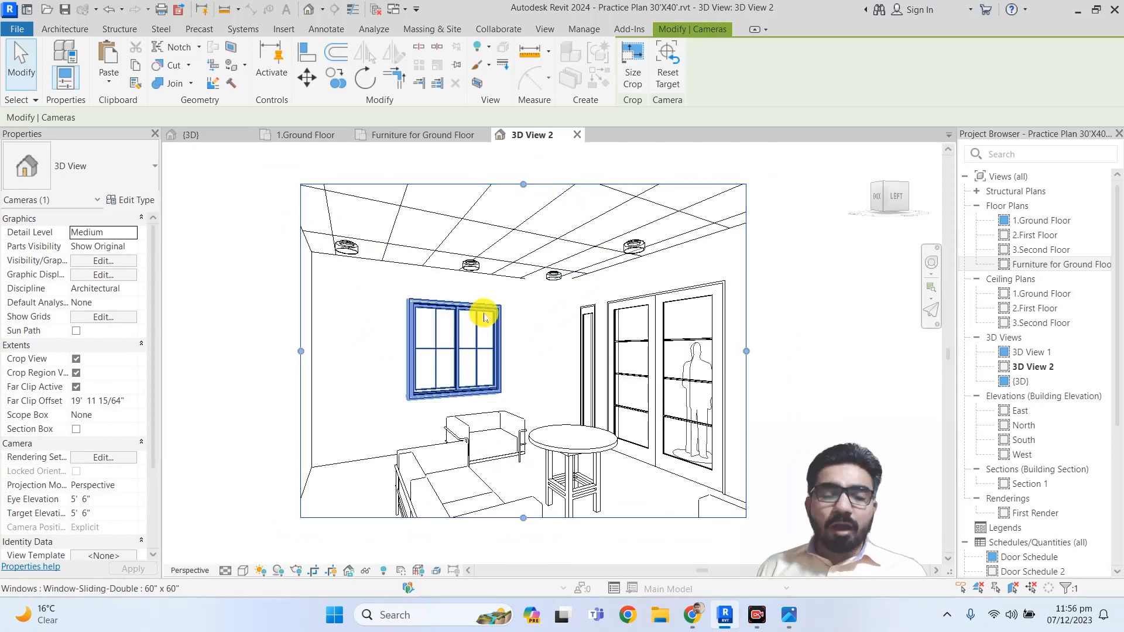
Render the main hall camera view at Draft quality with the Interior: Artificial only lighting scheme
key("r")
key("r")
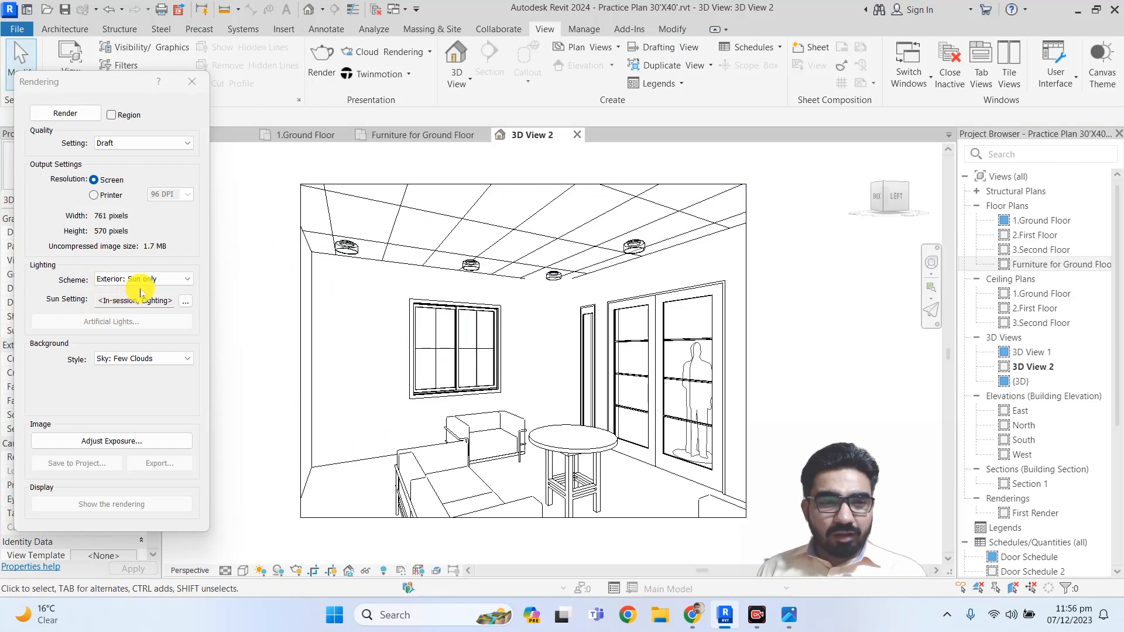
left_click(141, 281)
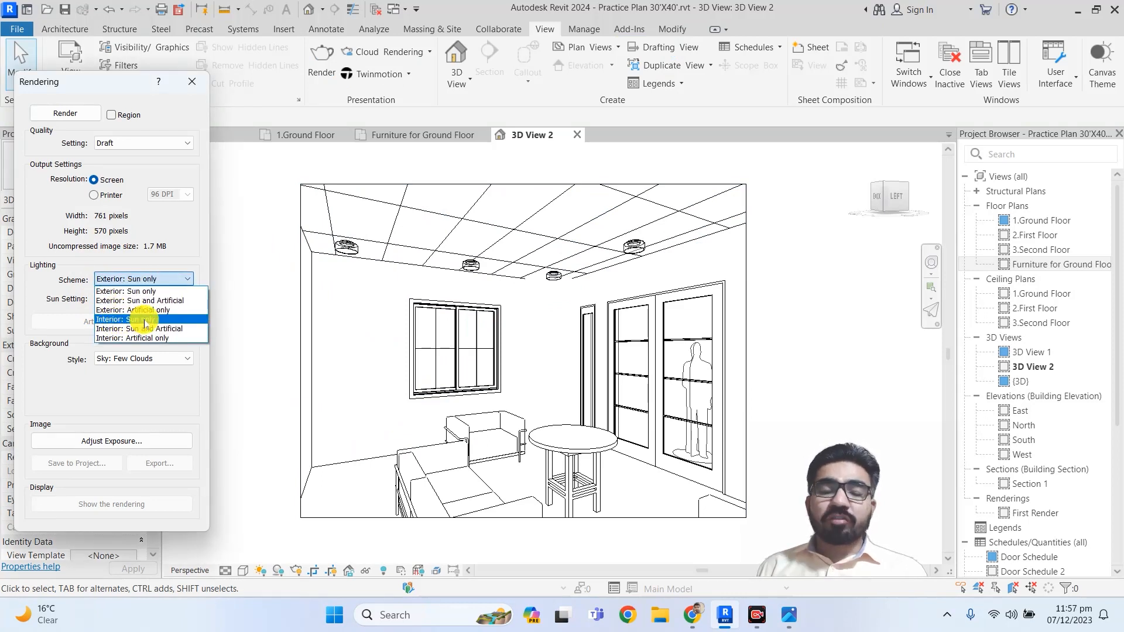
left_click(146, 320)
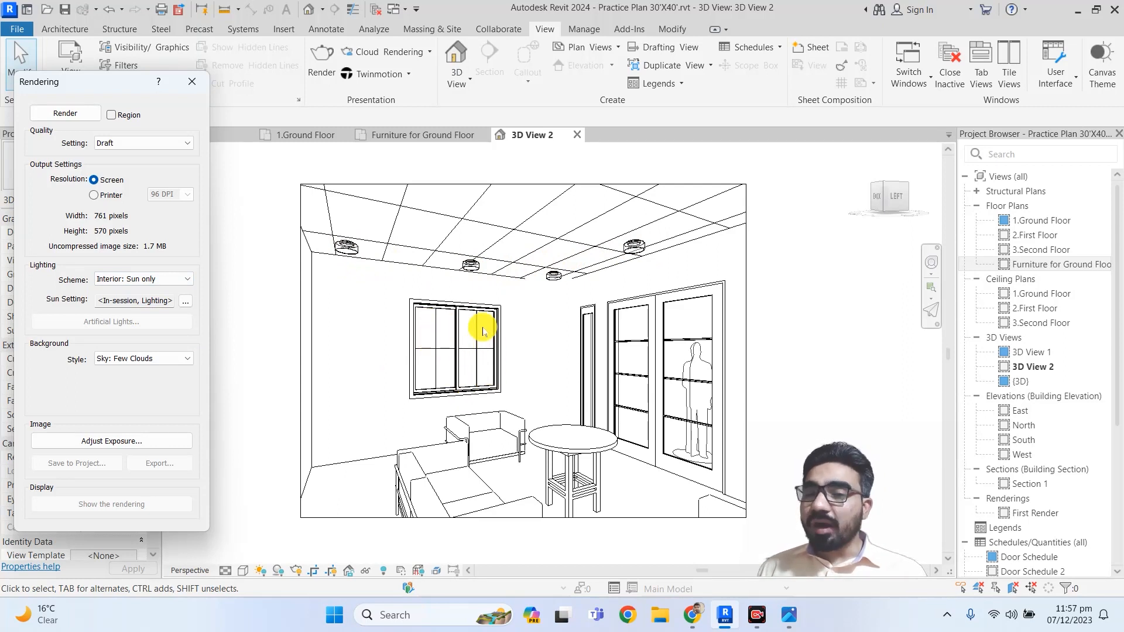
left_click(142, 278)
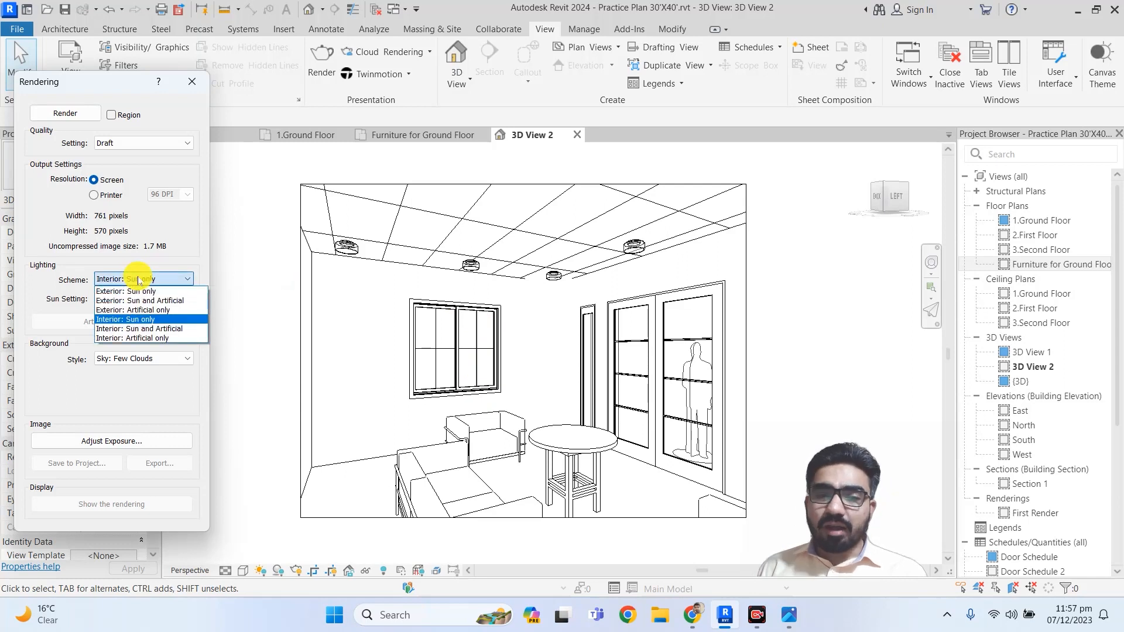
left_click(139, 339)
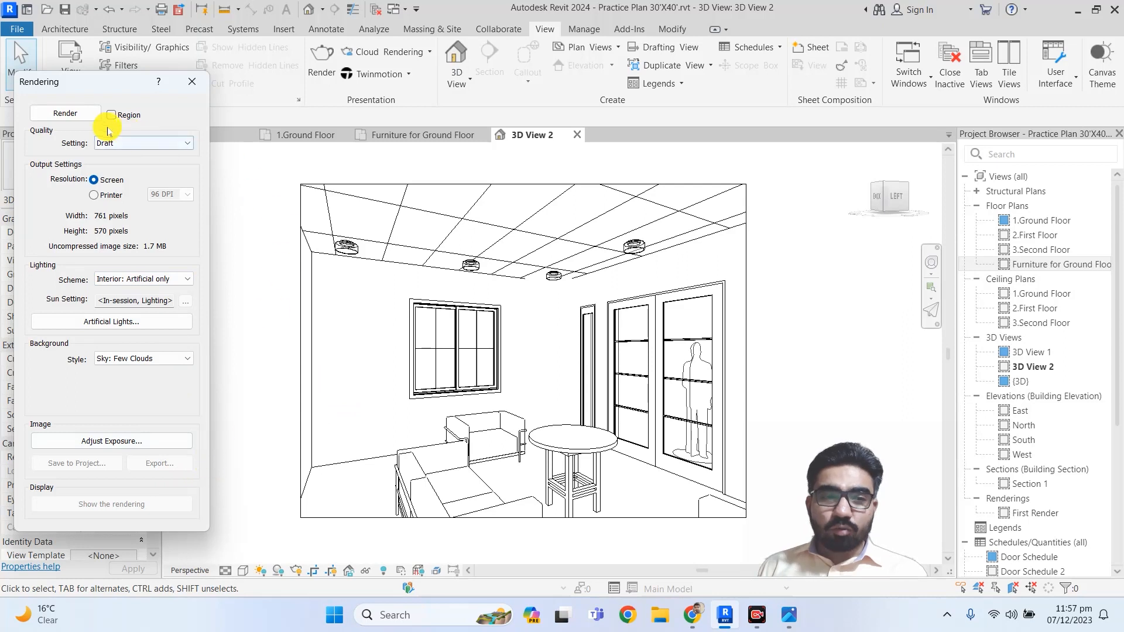
left_click(88, 117)
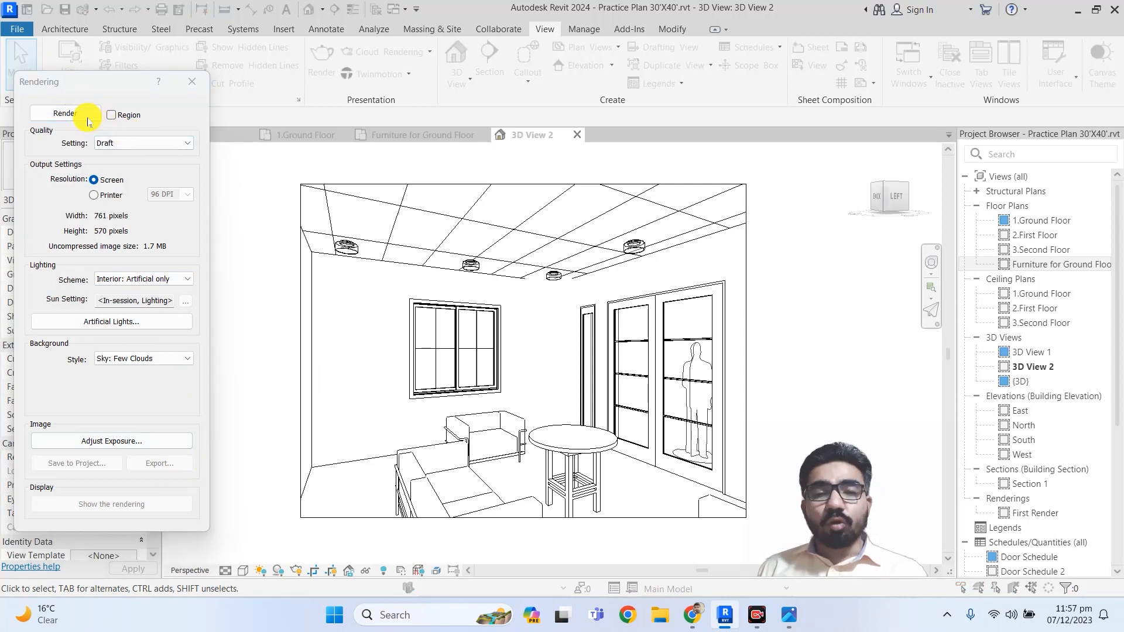
mouse_move(751, 619)
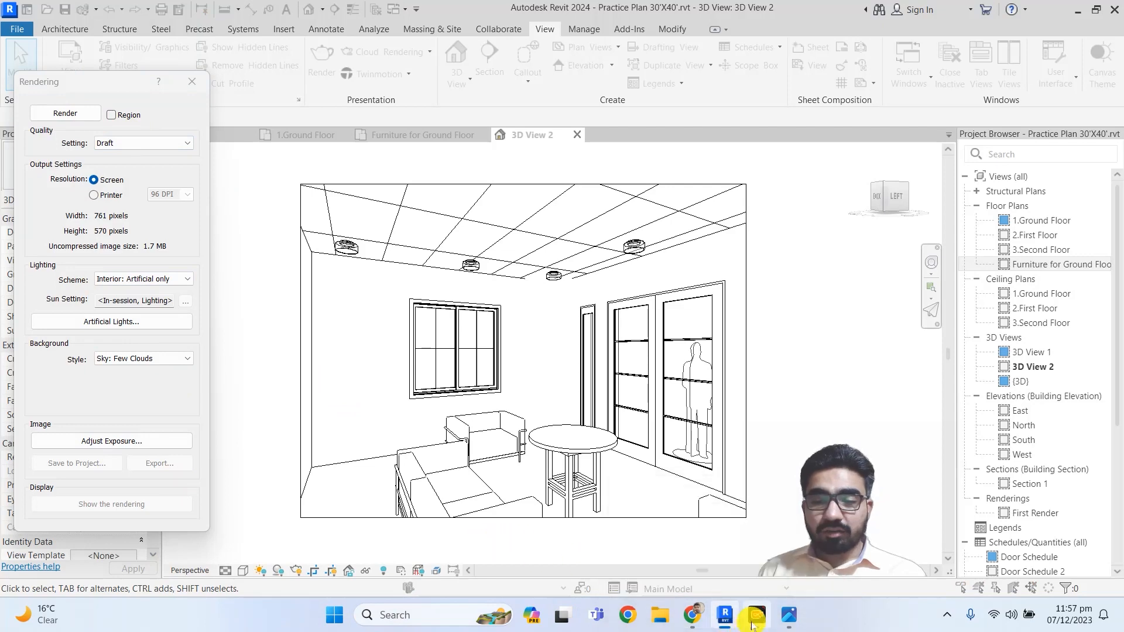
left_click(753, 622)
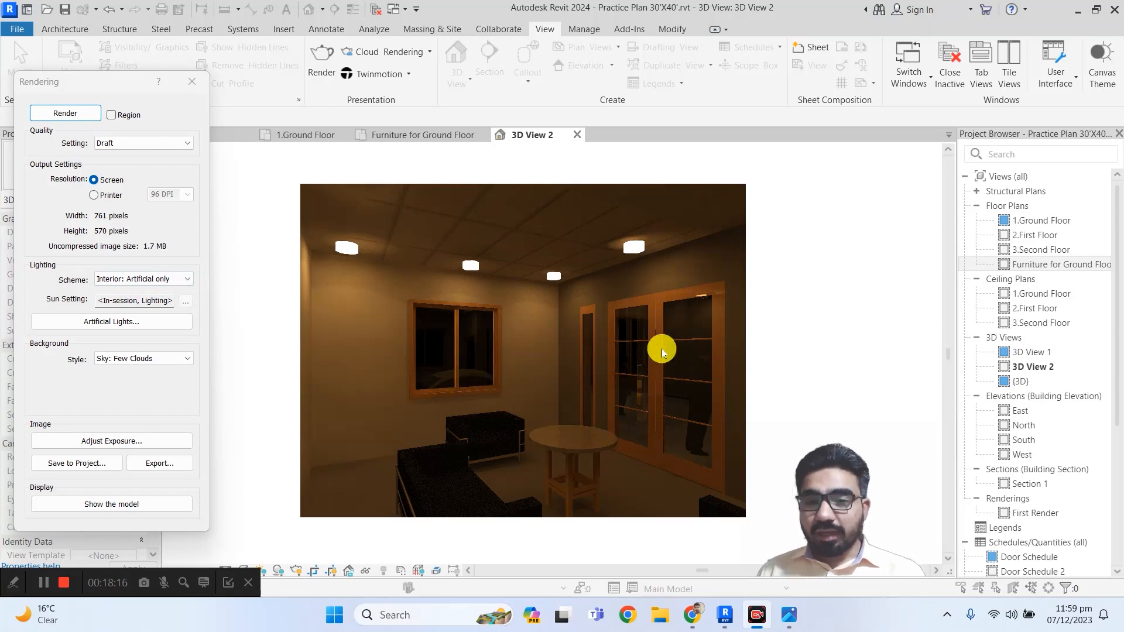
Examine the rendered main hall image closely, including the ceiling lights and the light reflection on the entrance door
scroll(688, 318, "up", 5)
scroll(707, 222, "down", 5)
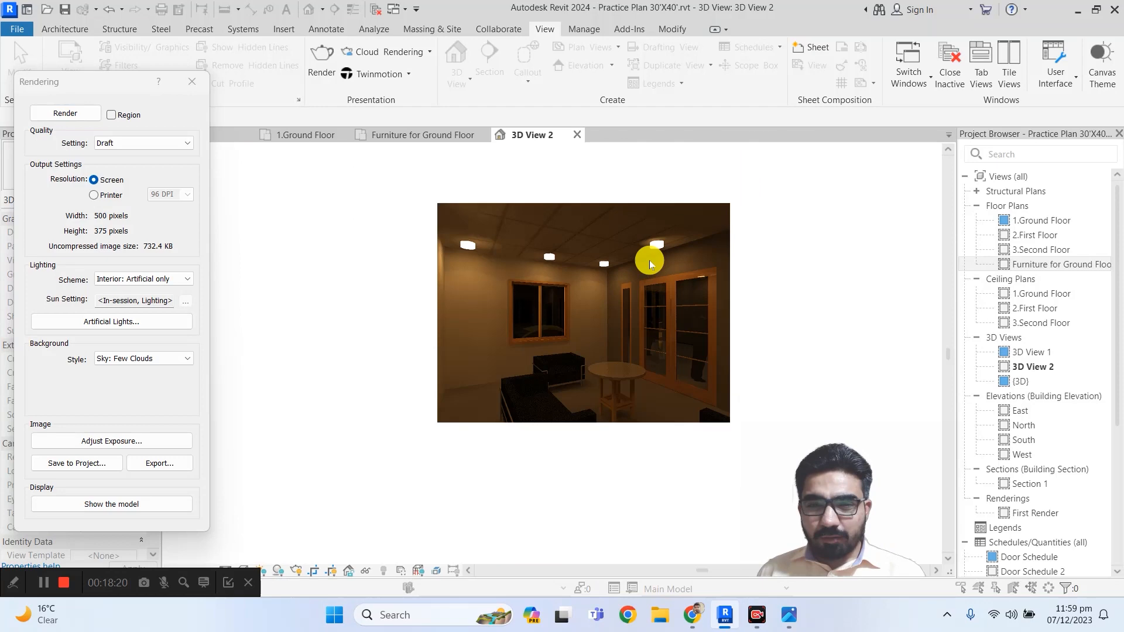
scroll(648, 262, "up", 2)
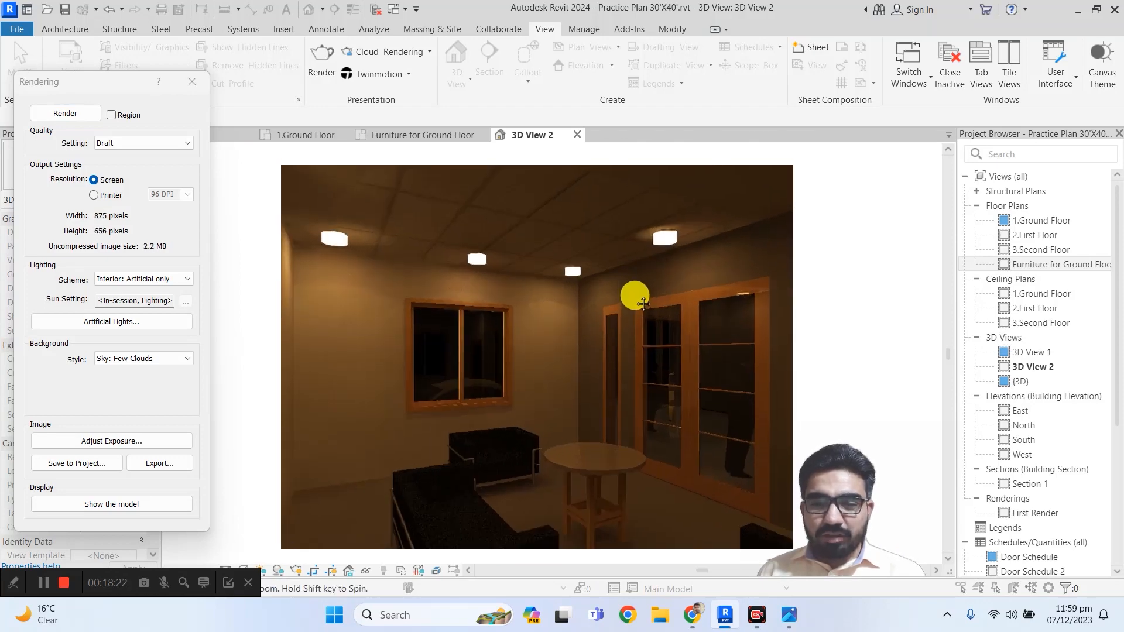
scroll(752, 290, "up", 5)
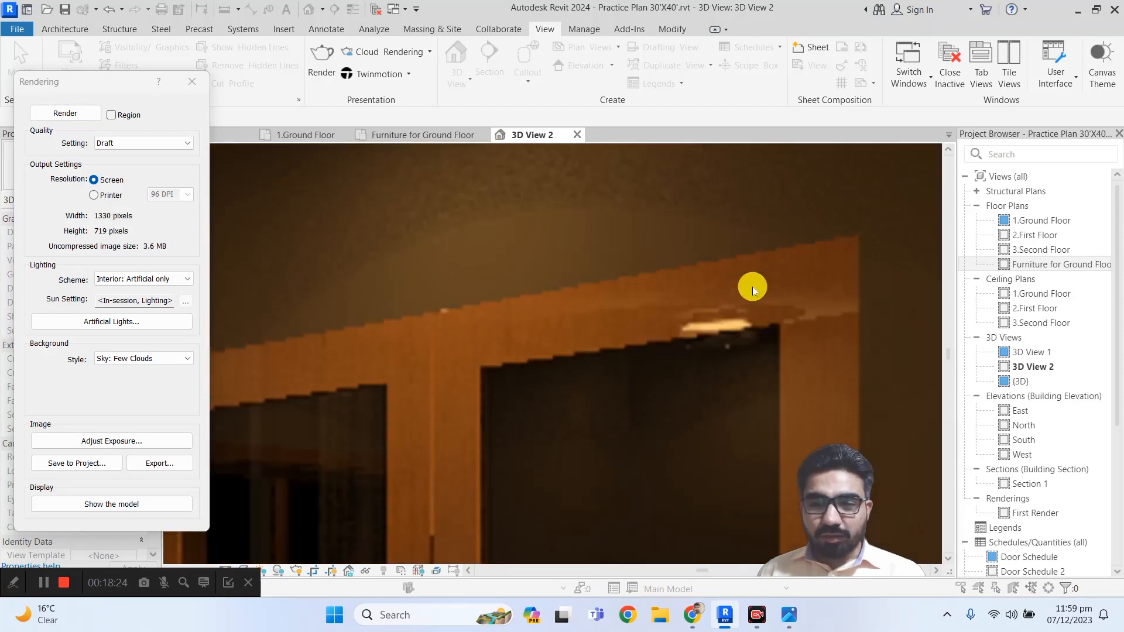
scroll(749, 286, "down", 1)
scroll(746, 283, "down", 5)
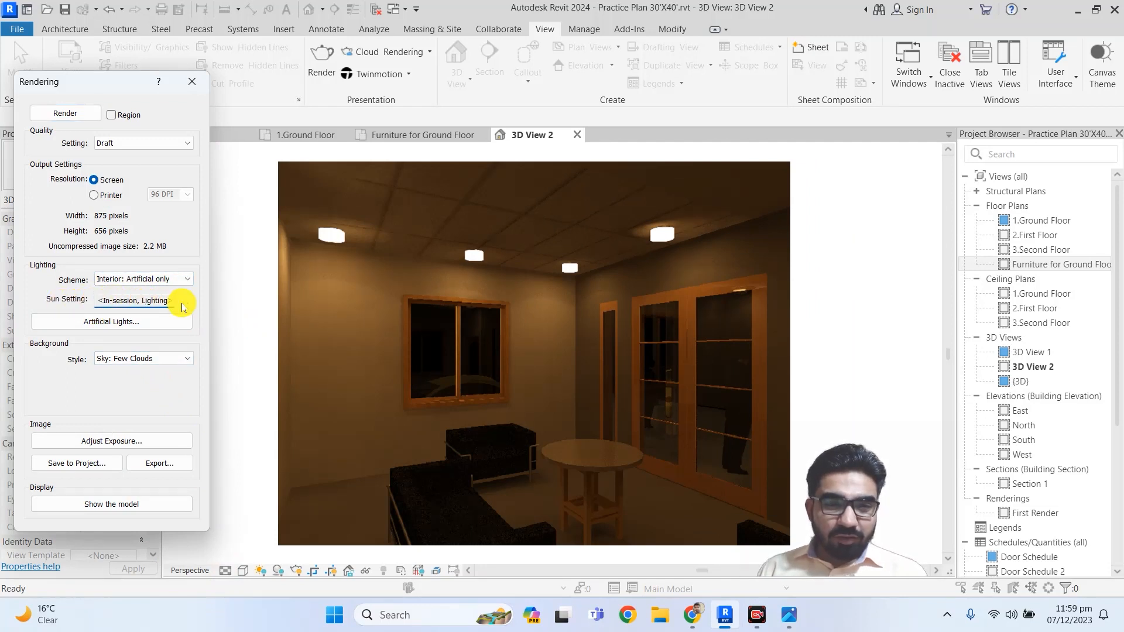
Review the artificial lights and their dimming values for the interior view, then cancel without changing them
left_click(164, 321)
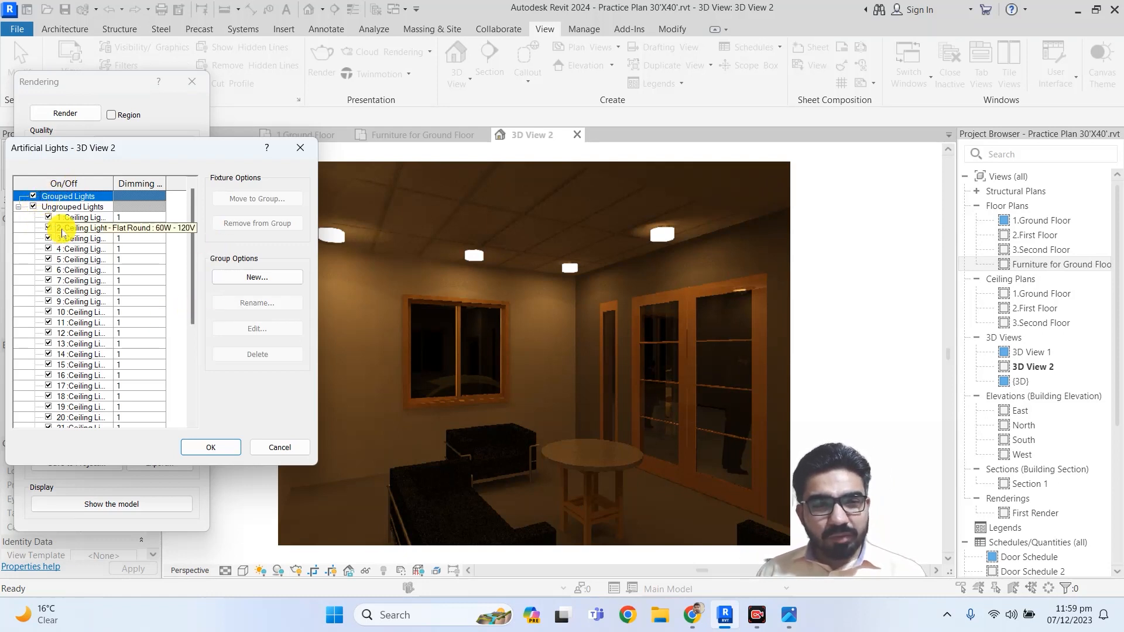
scroll(58, 240, "down", 5)
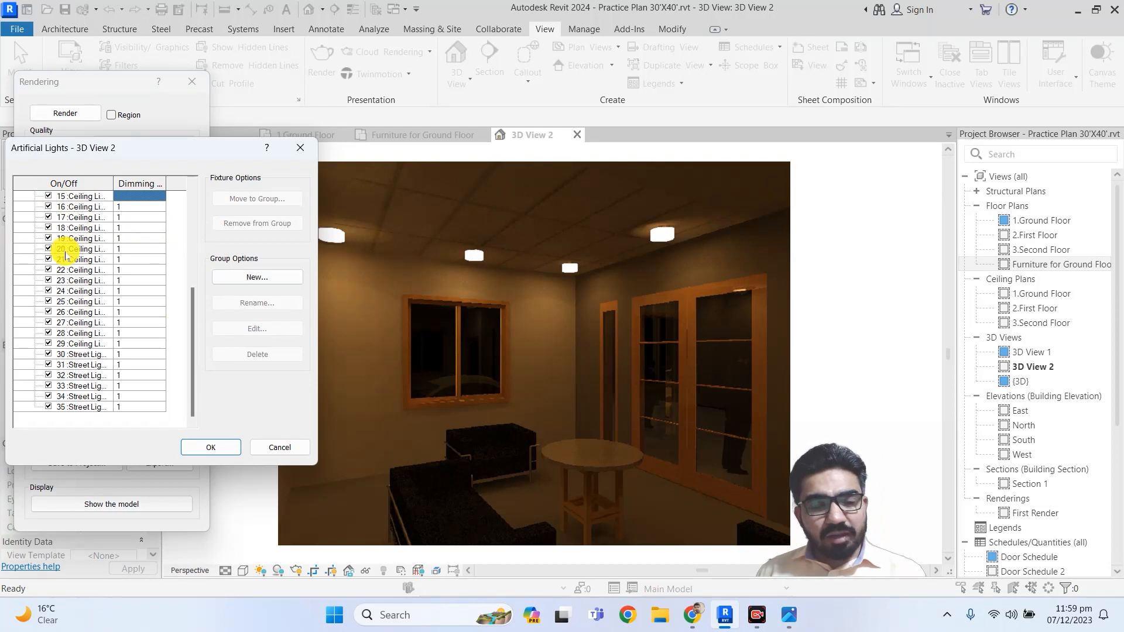
left_click(757, 615)
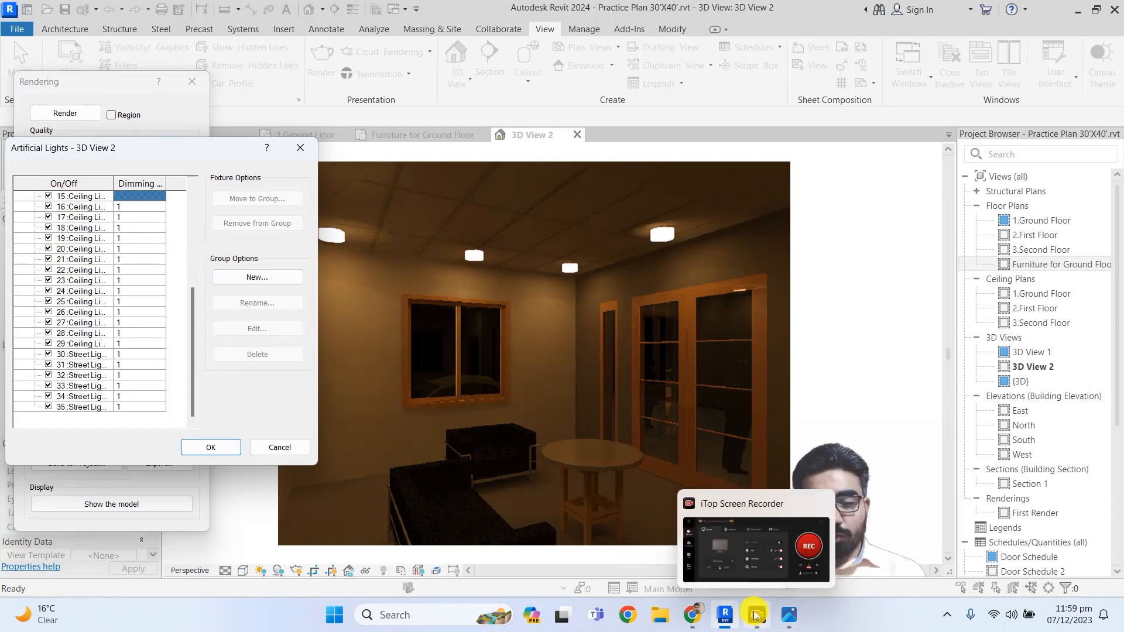
left_click(223, 581)
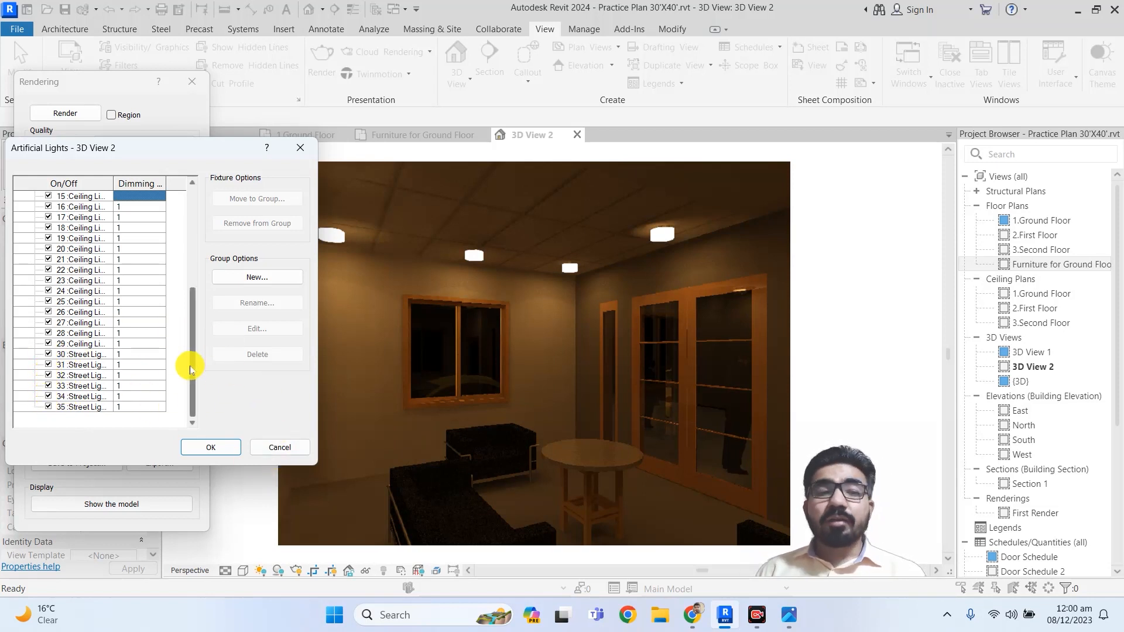
left_click(271, 445)
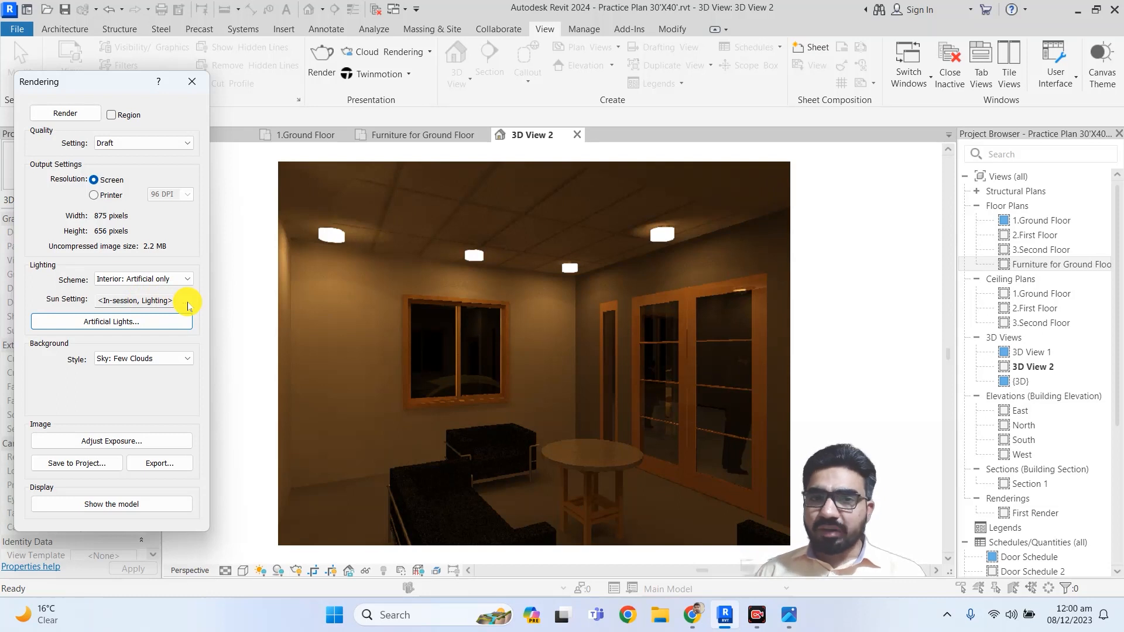
Export the interior rendering to the Desktop as a JPEG file named 3D View 2
left_click(136, 301)
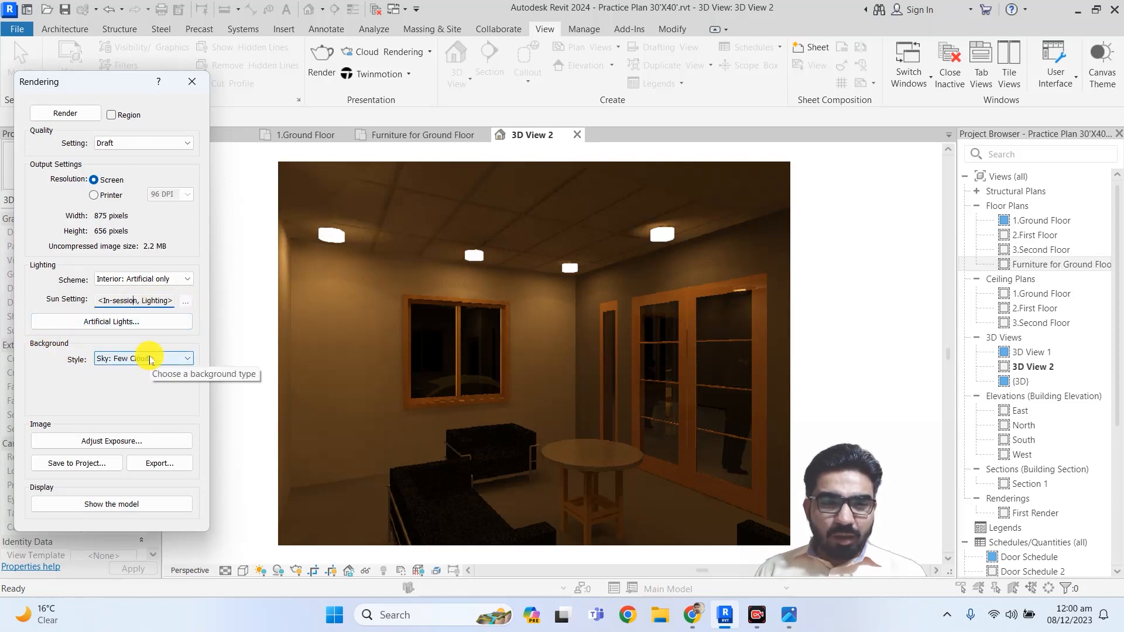
scroll(252, 332, "down", 3)
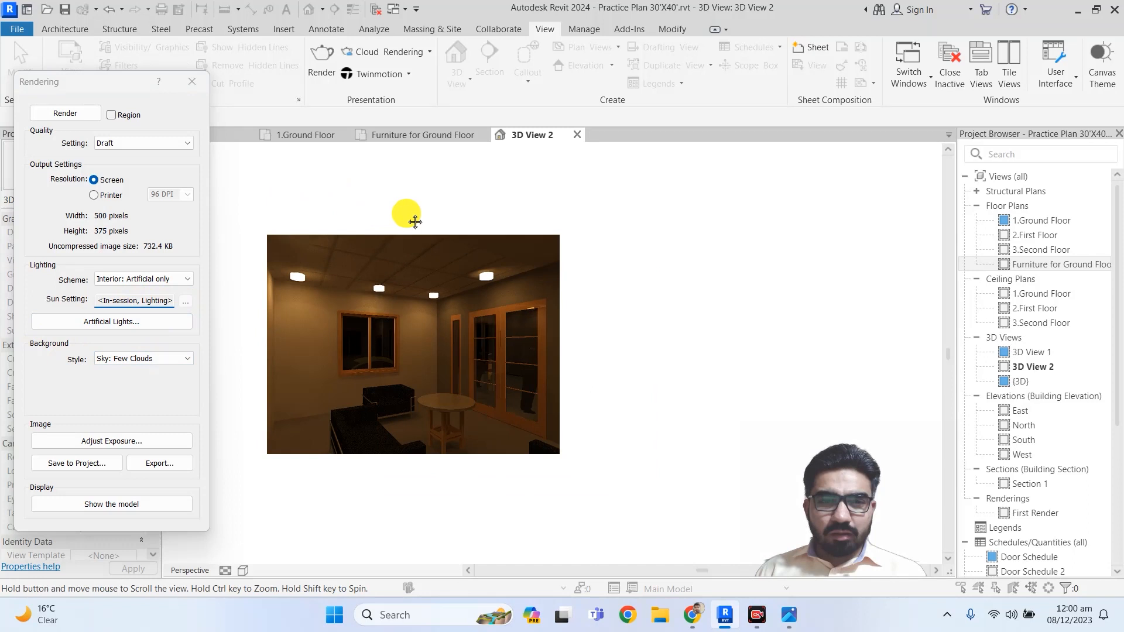
scroll(392, 293, "up", 3)
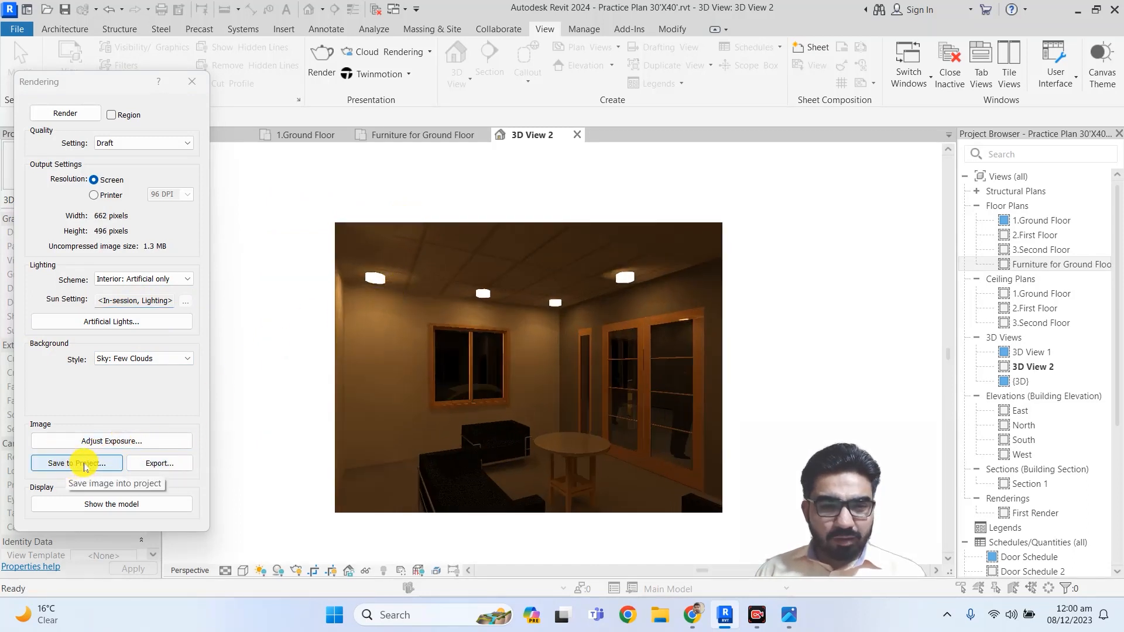
left_click(154, 463)
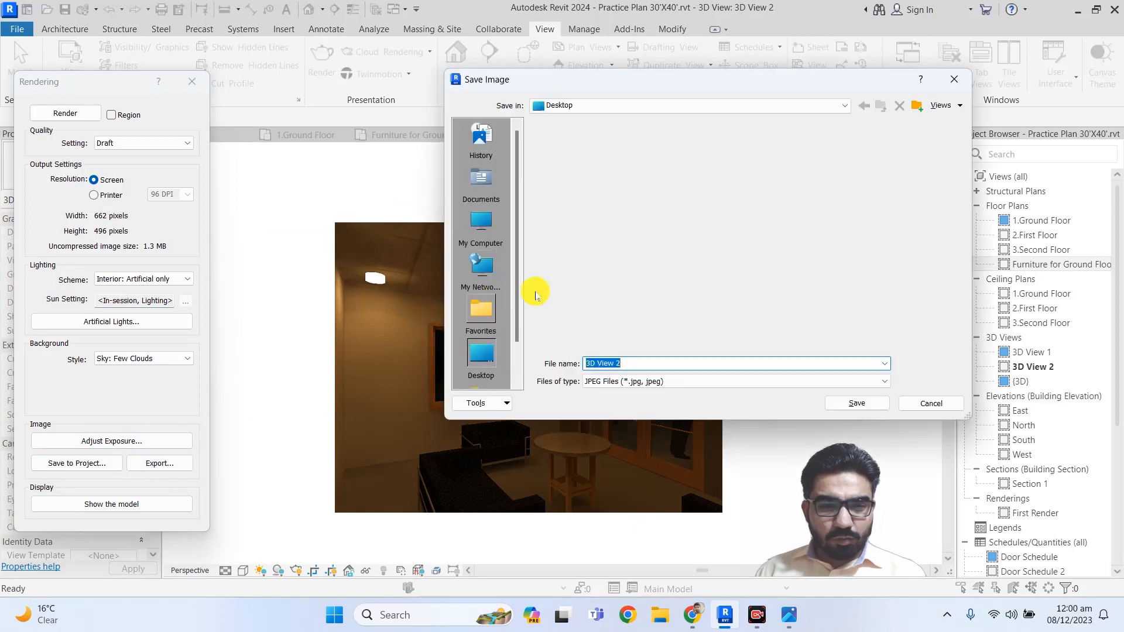
left_click(585, 363)
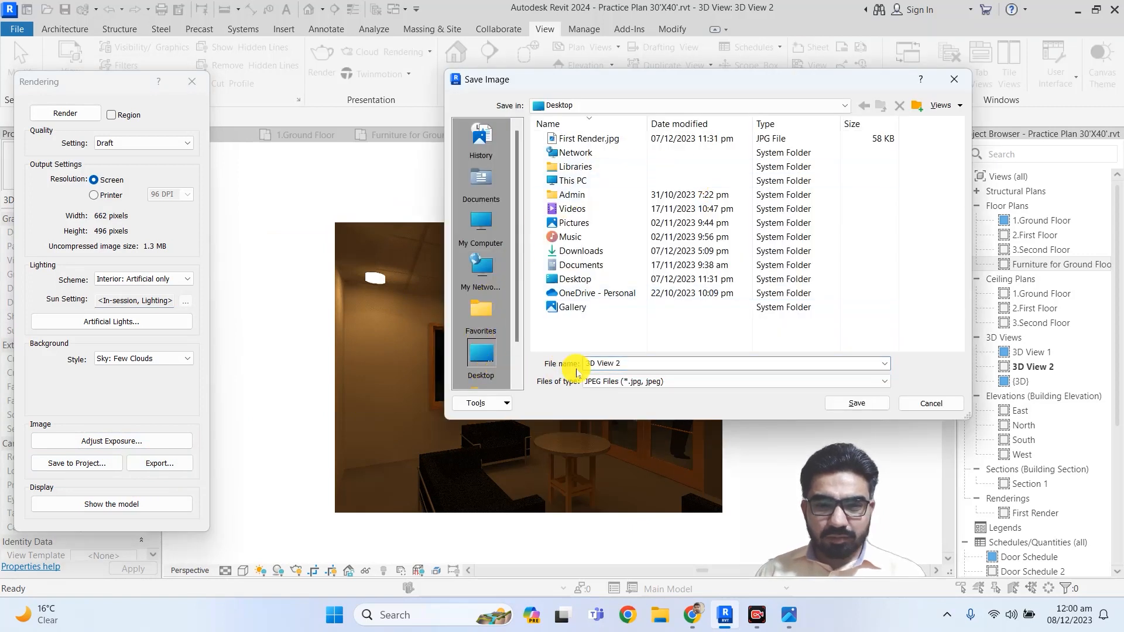
left_click(627, 363)
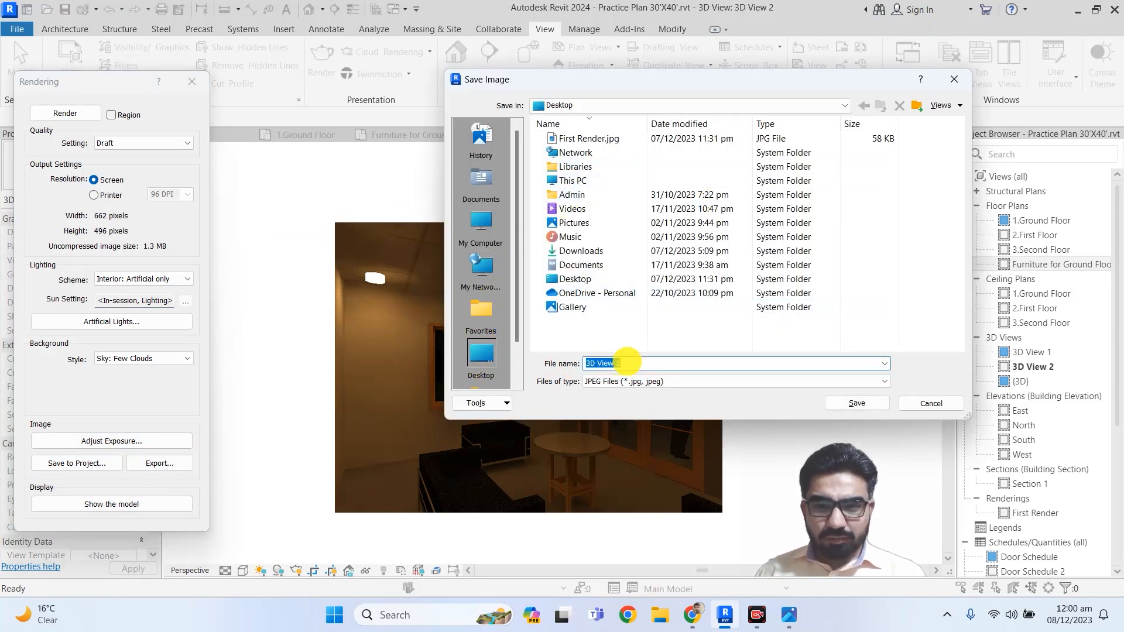
left_click(871, 407)
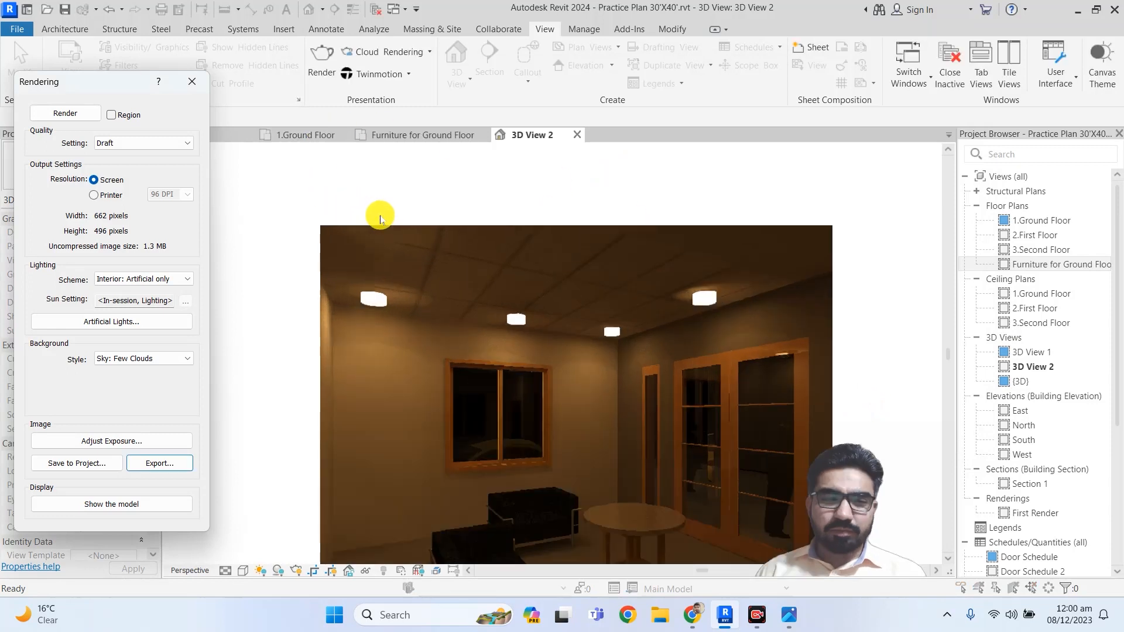
Look over the interior rendering and the {3D} exterior model, and open the saved First Render image
scroll(437, 260, "up", 3)
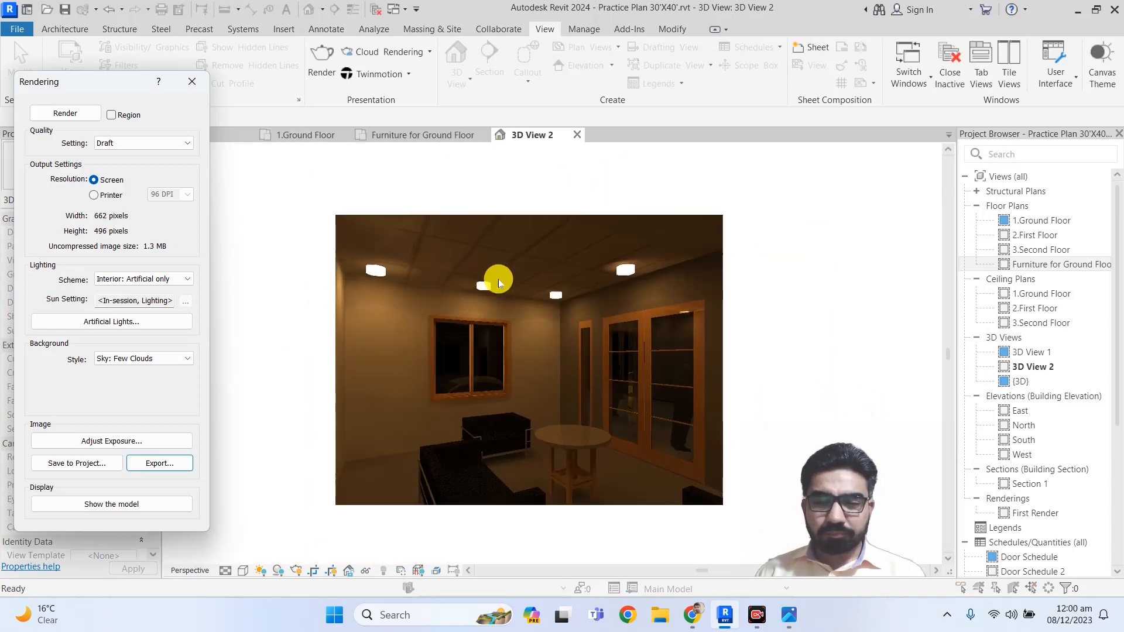
scroll(505, 302, "up", 2)
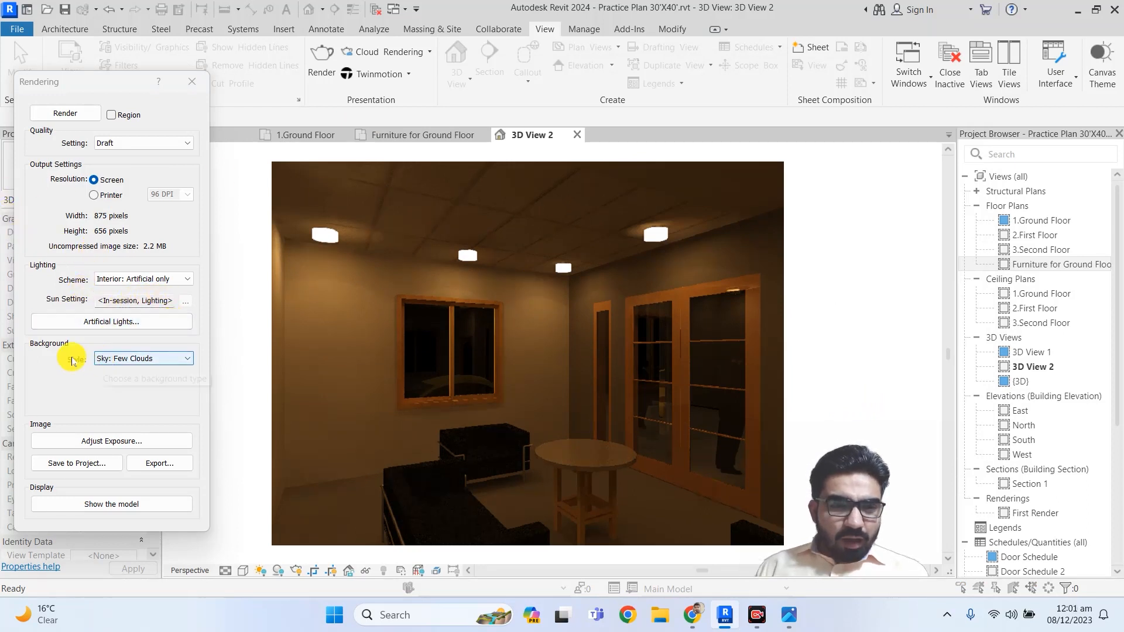
left_click(299, 138)
left_click(191, 134)
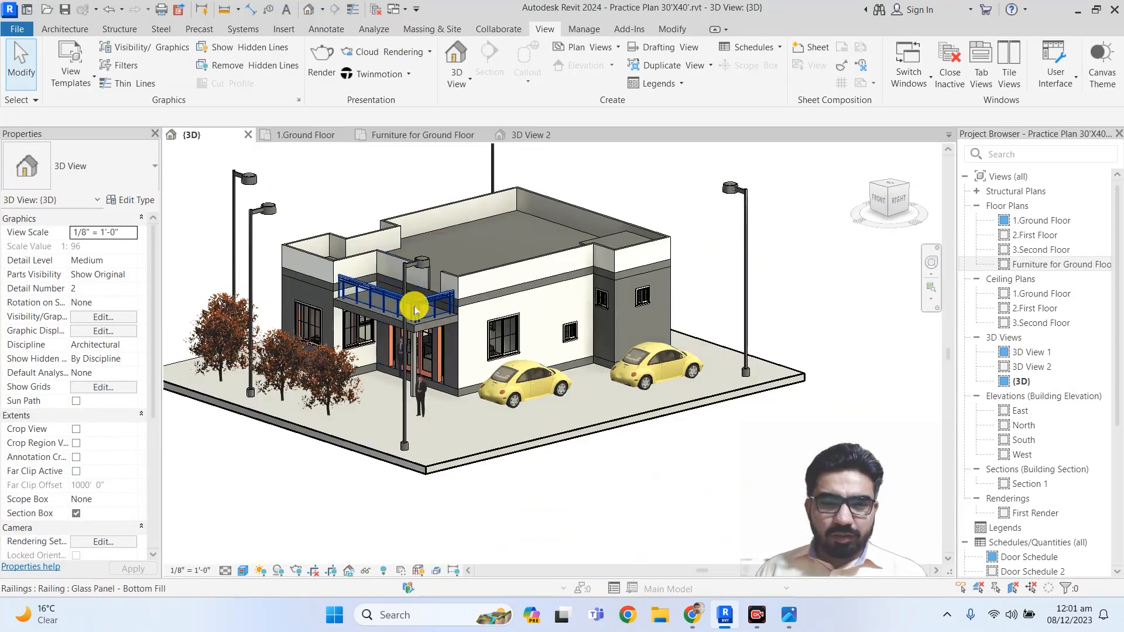
scroll(421, 309, "down", 4)
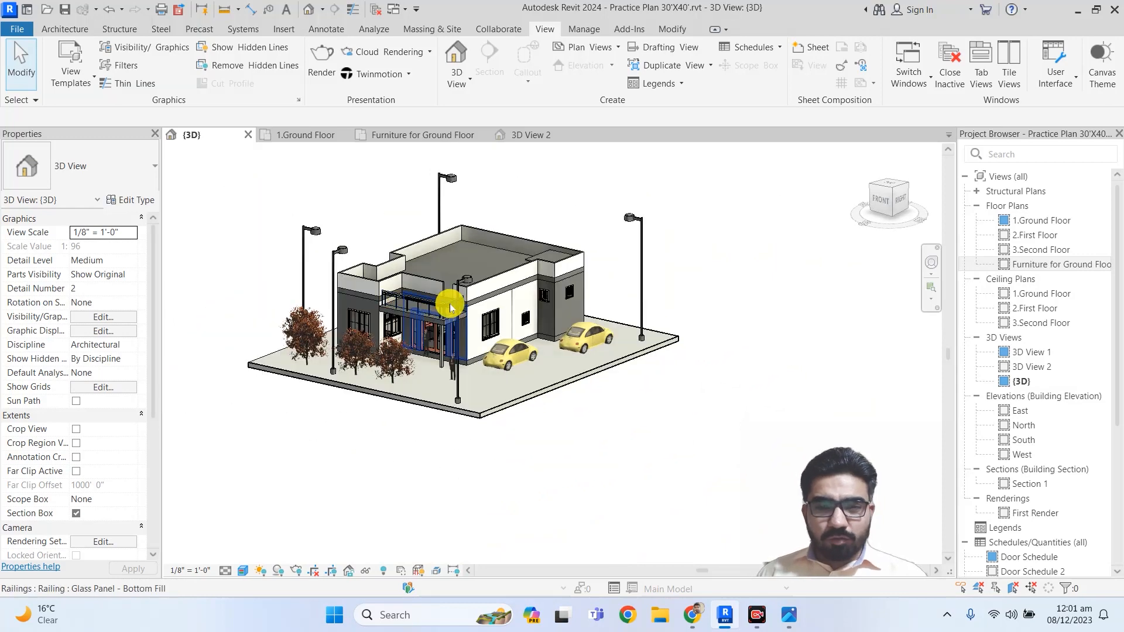
left_click(1027, 483)
double_click(1021, 514)
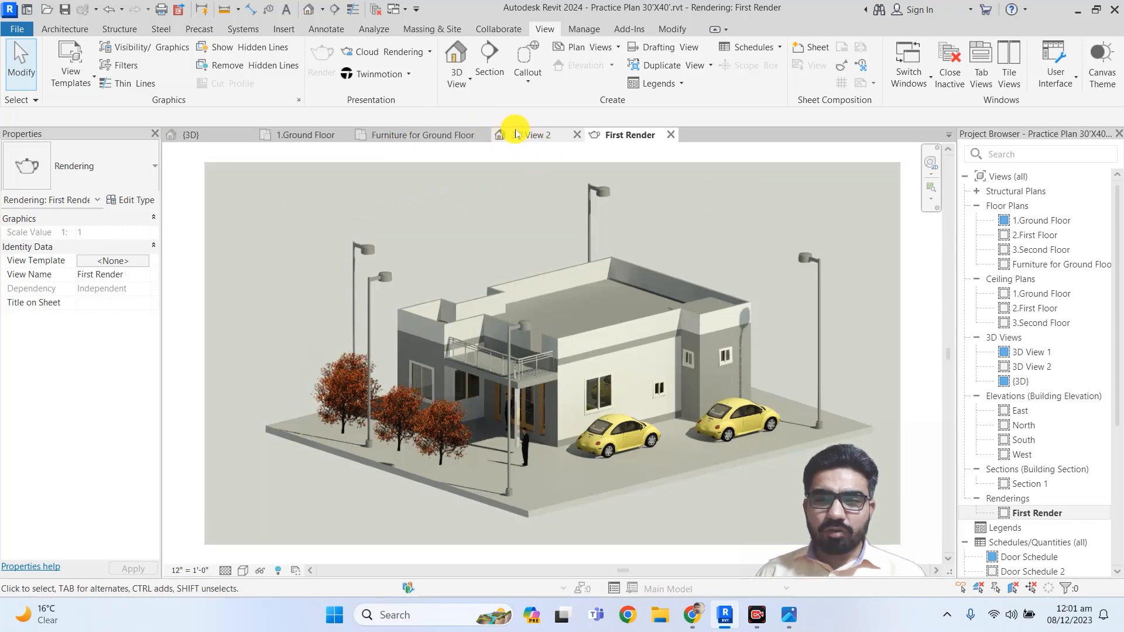
Return to the {3D} view and close the Furniture for Ground Floor, 3D View 2 and First Render views
left_click(194, 136)
left_click(209, 145)
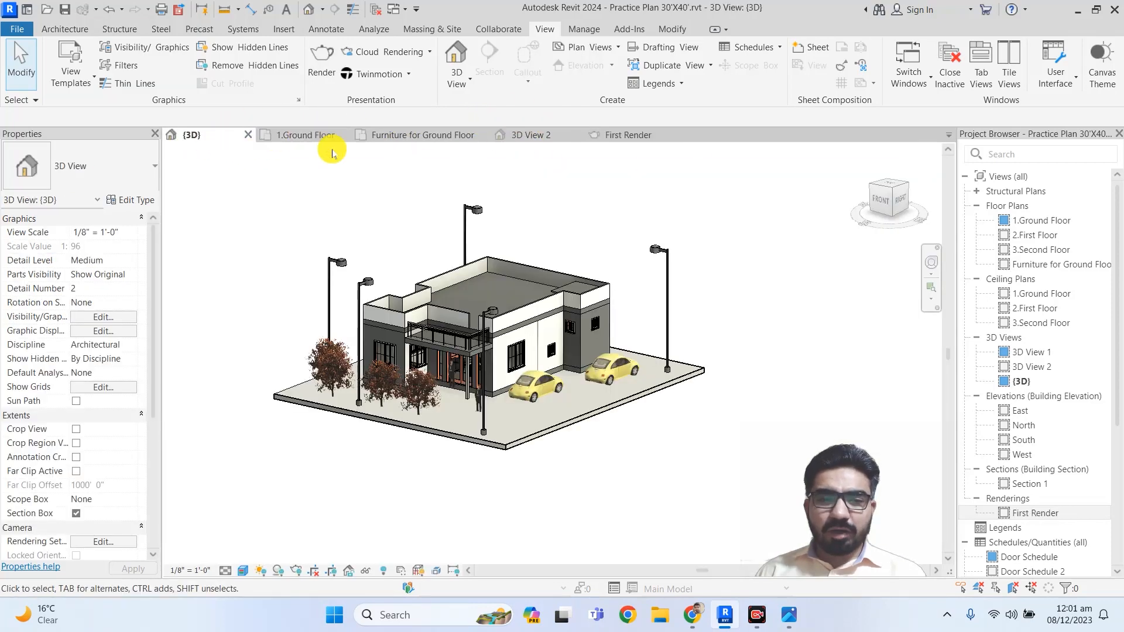
left_click(484, 134)
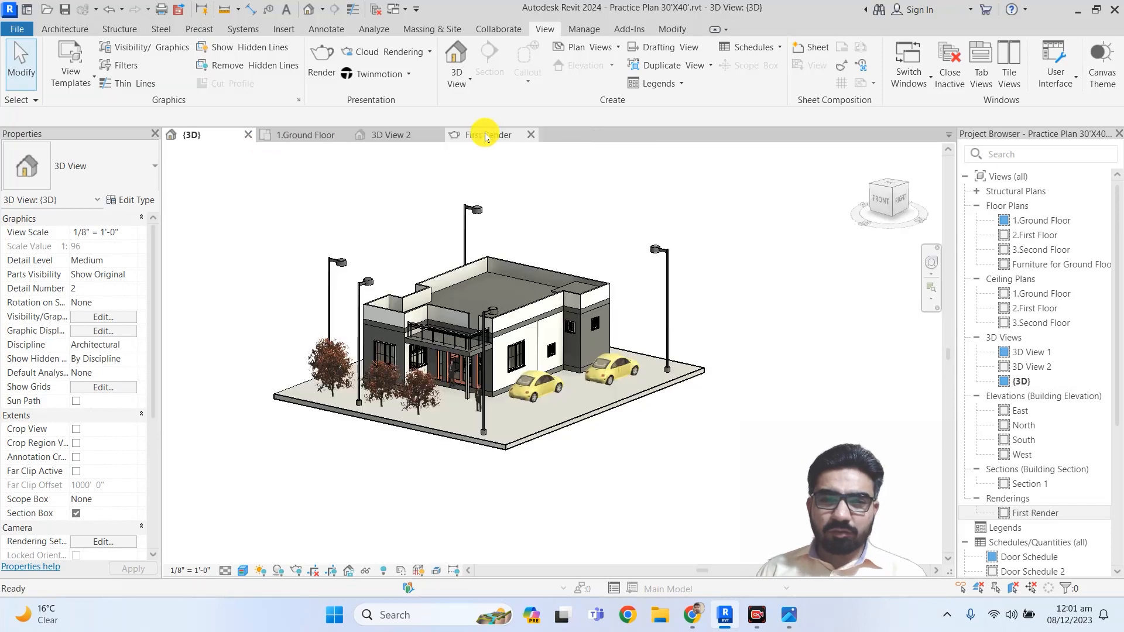
left_click(435, 135)
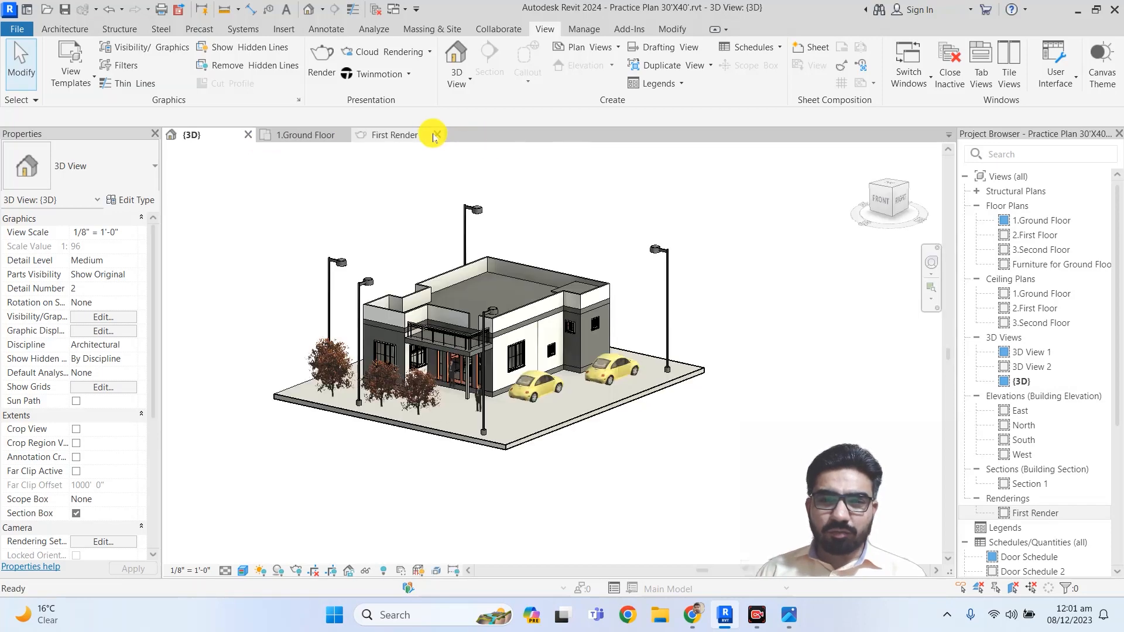
left_click(435, 135)
scroll(386, 249, "up", 3)
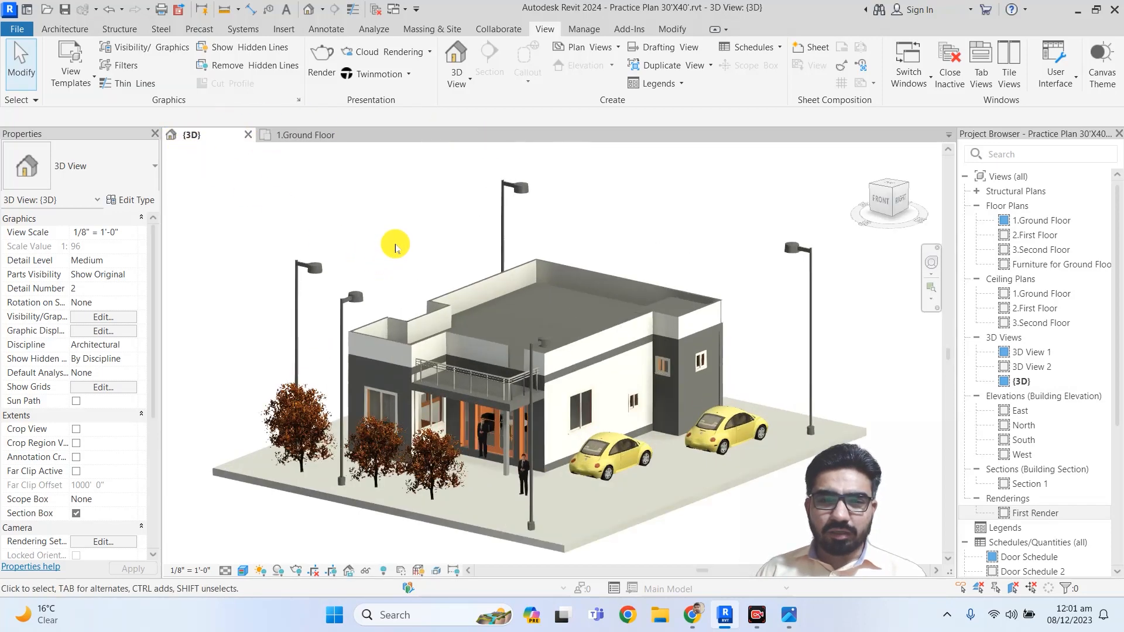
Open the rendering settings for the {3D} view and set the background style to Transparent
key("r")
key("r")
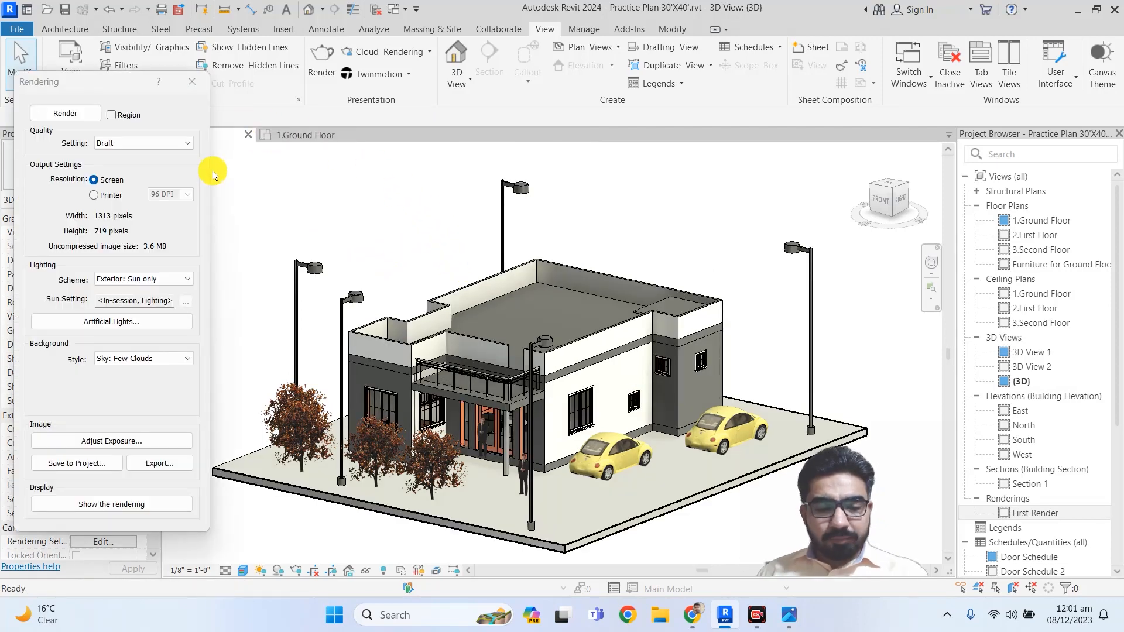
left_click(114, 358)
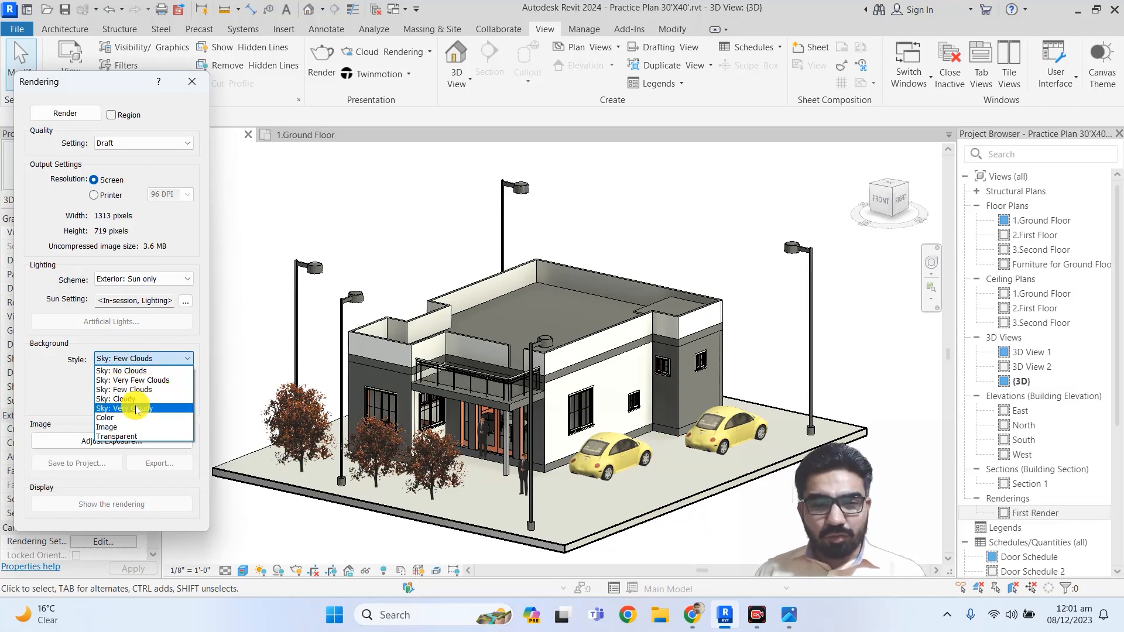
left_click(118, 436)
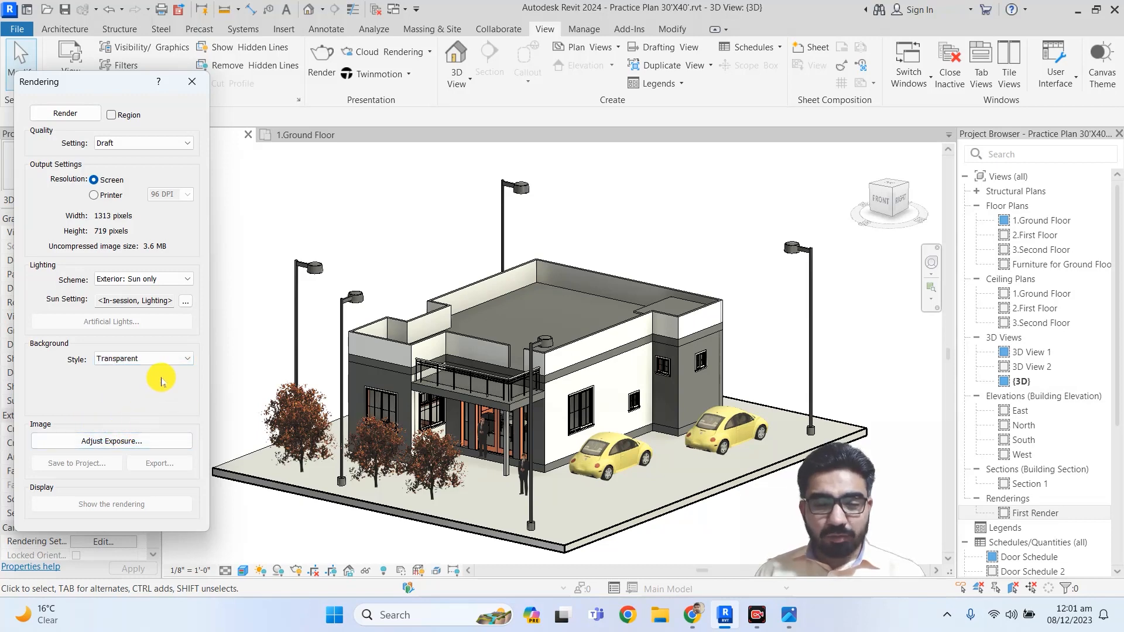
Set the background style to Image, browse the Desktop for a background picture, and cancel without choosing one
middle_click_drag(264, 351, 348, 342, "shift")
scroll(349, 341, "down", 1)
left_click(146, 361)
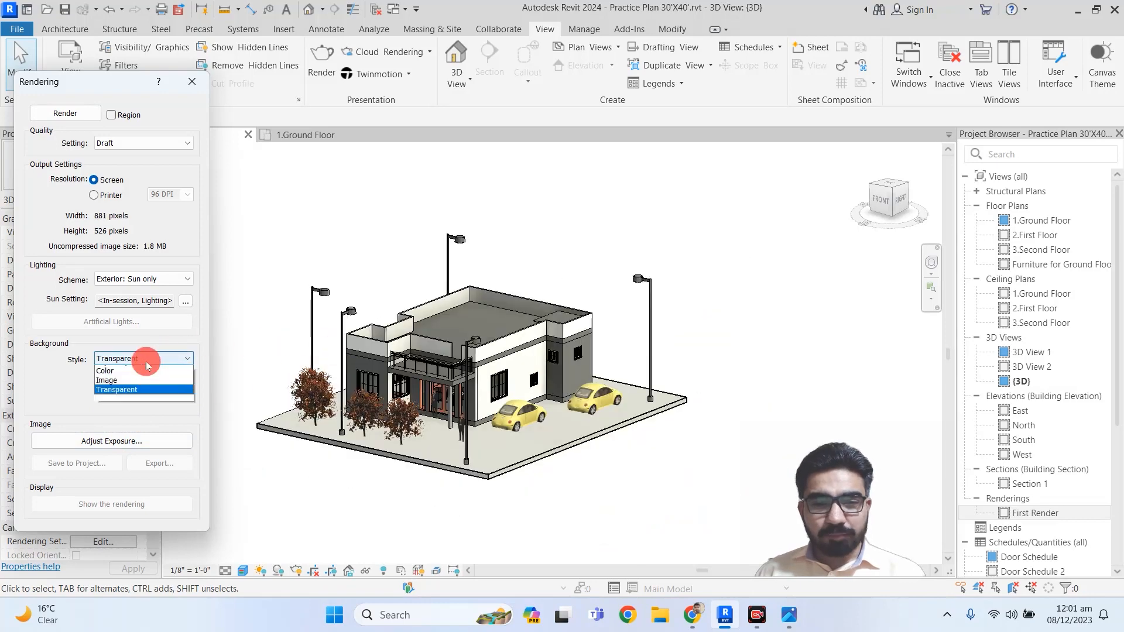
left_click(108, 428)
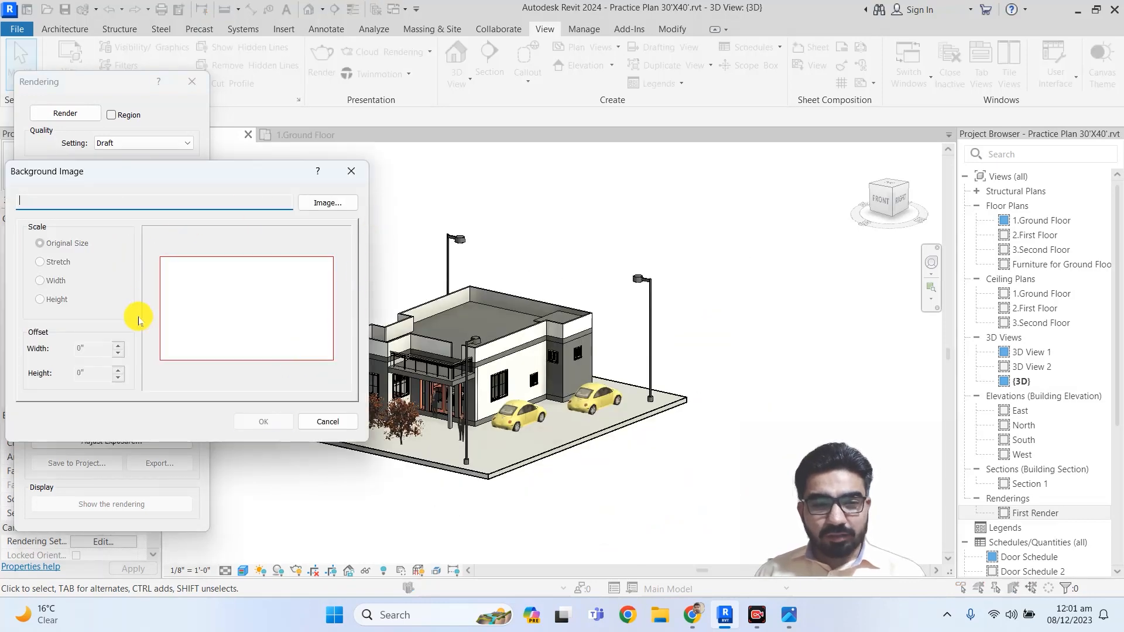
left_click(325, 203)
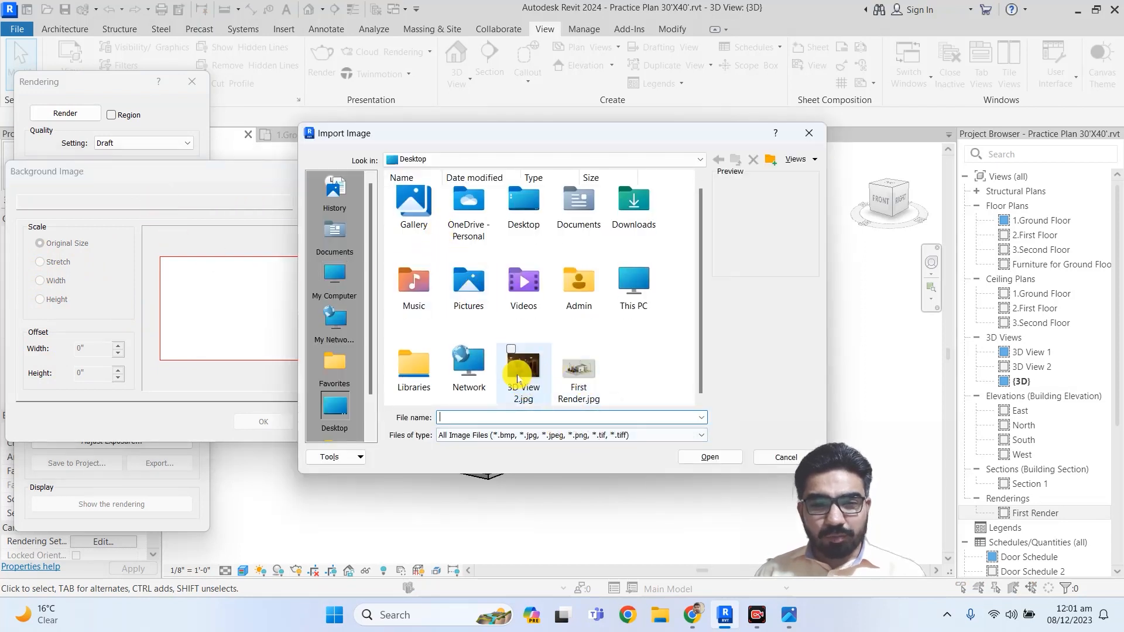
scroll(468, 381, "up", 1)
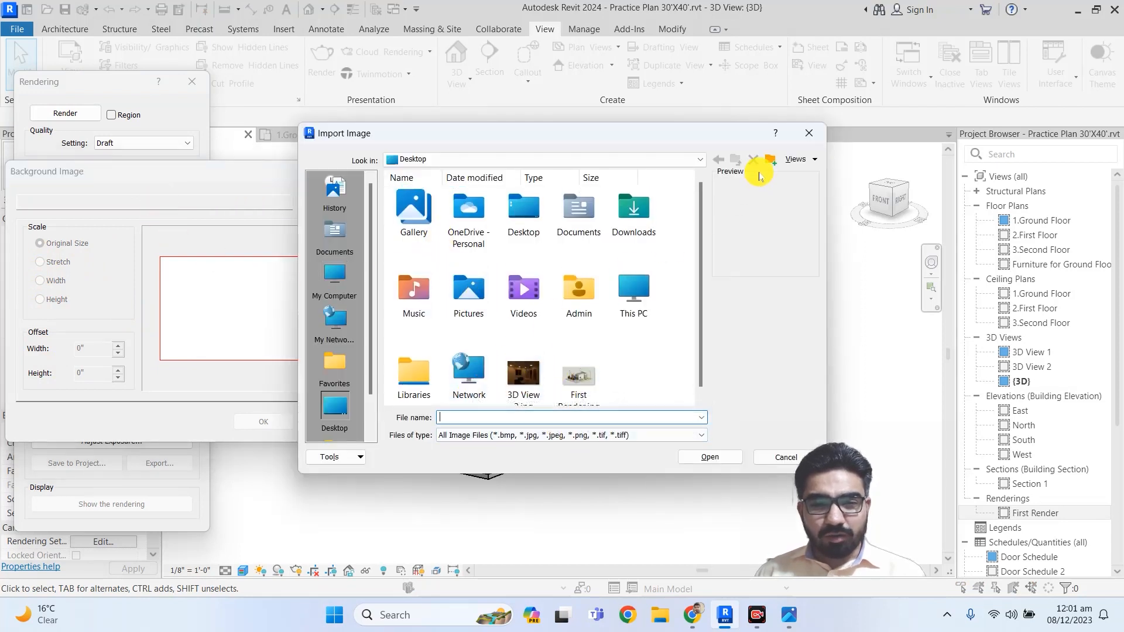
left_click(810, 136)
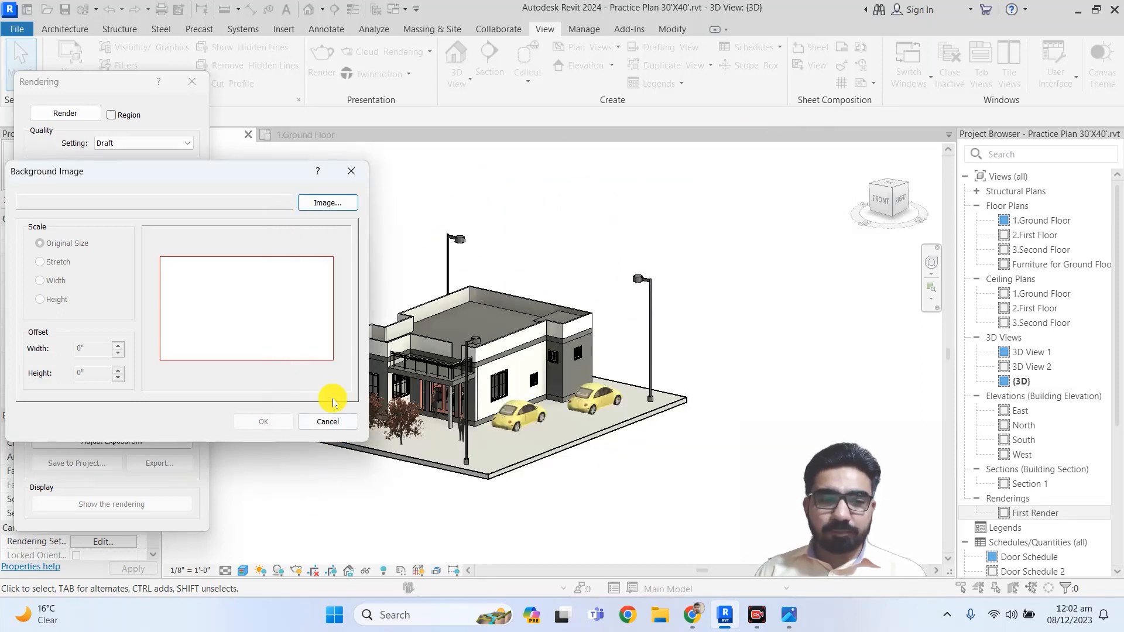
left_click(351, 171)
Set the background style to Color, open the background color choices, and close them without changing the color
left_click(178, 359)
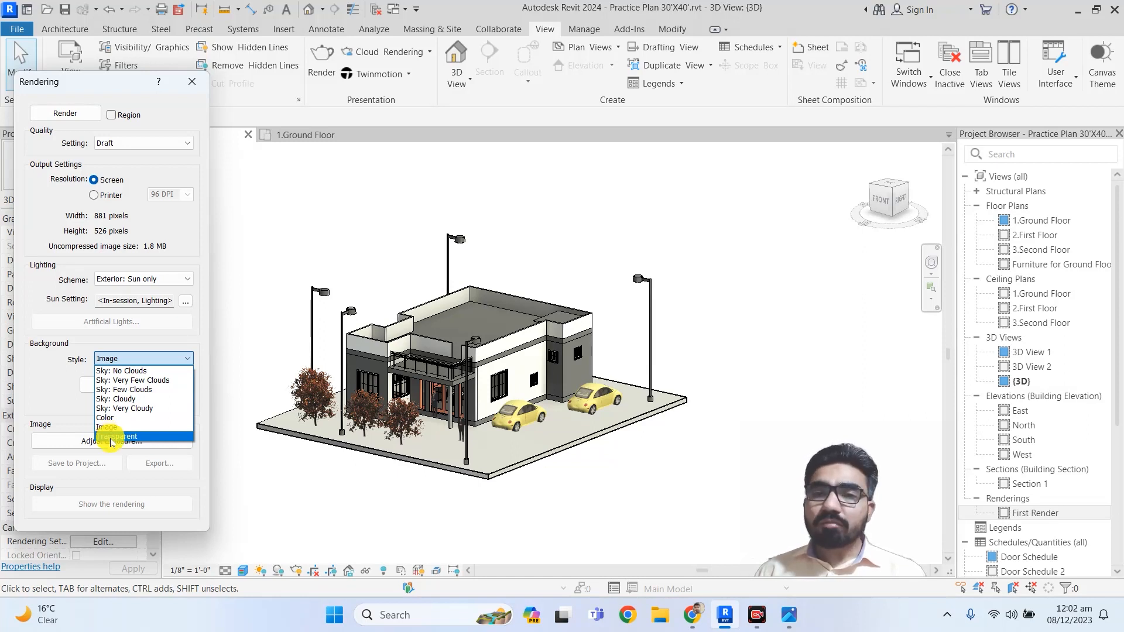
left_click(109, 417)
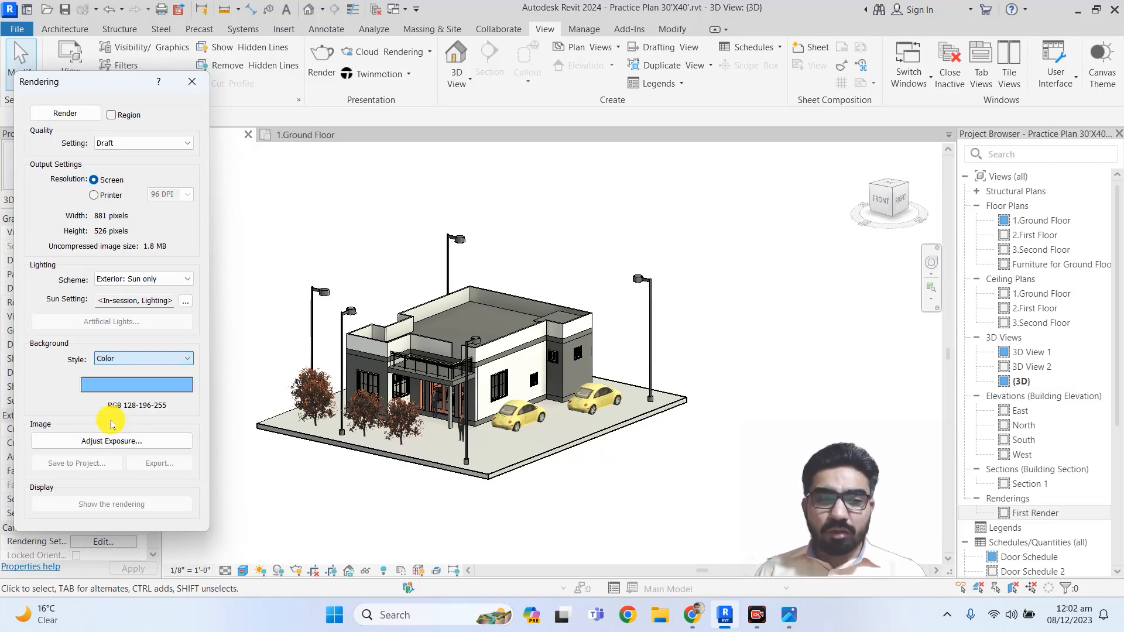
left_click(99, 386)
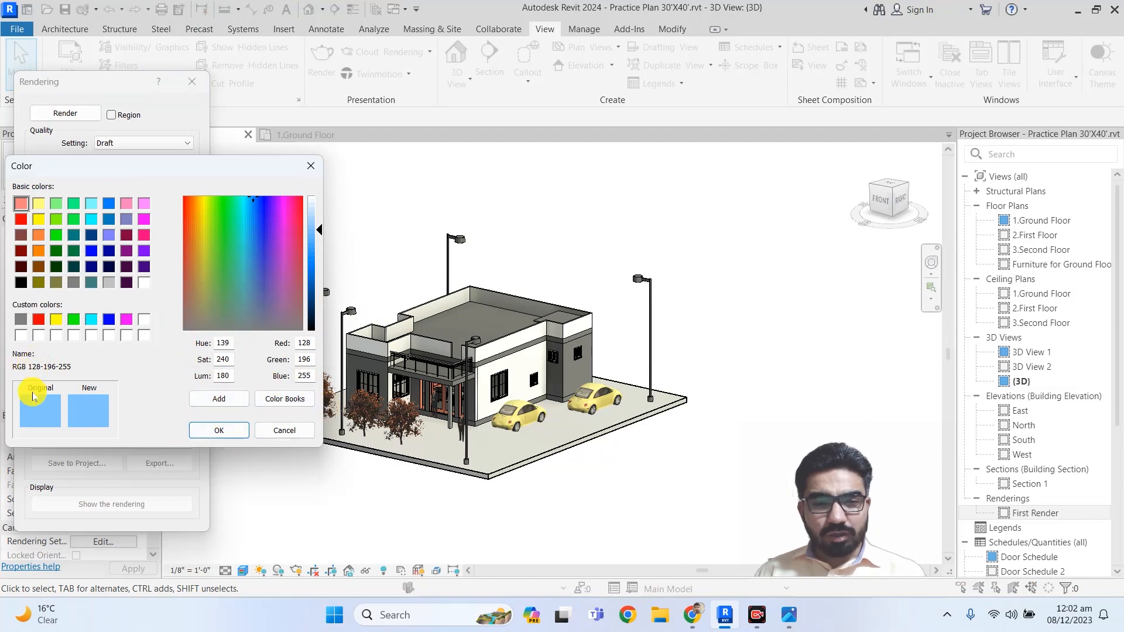
left_click(304, 169)
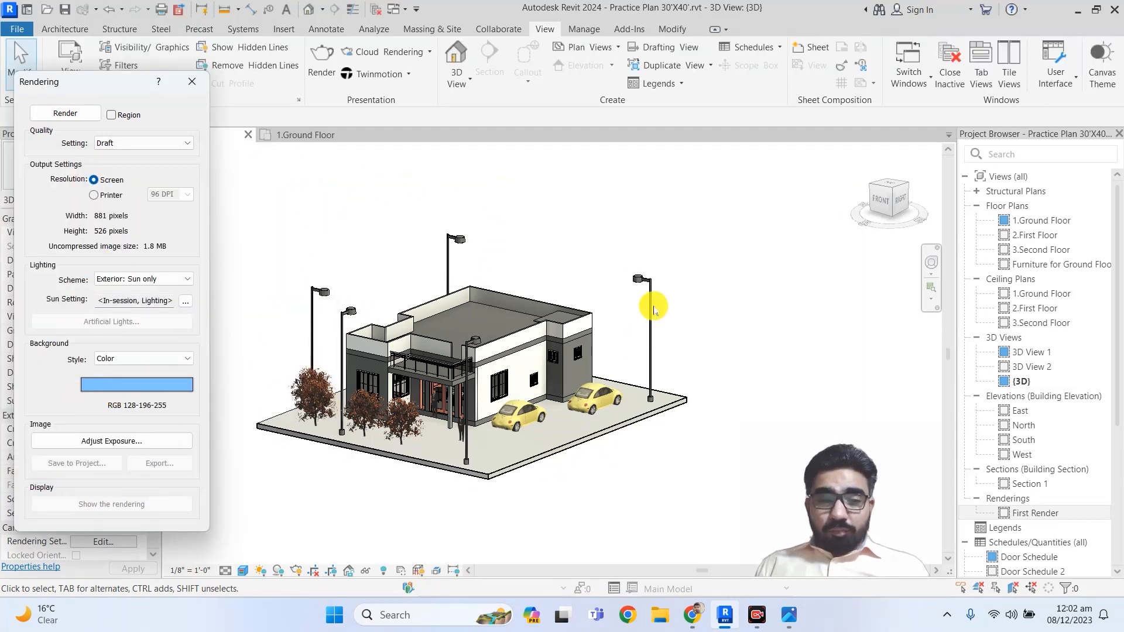
Set the {3D} view's rendering background style to Sky: Cloudy and close the rendering settings
left_click(125, 358)
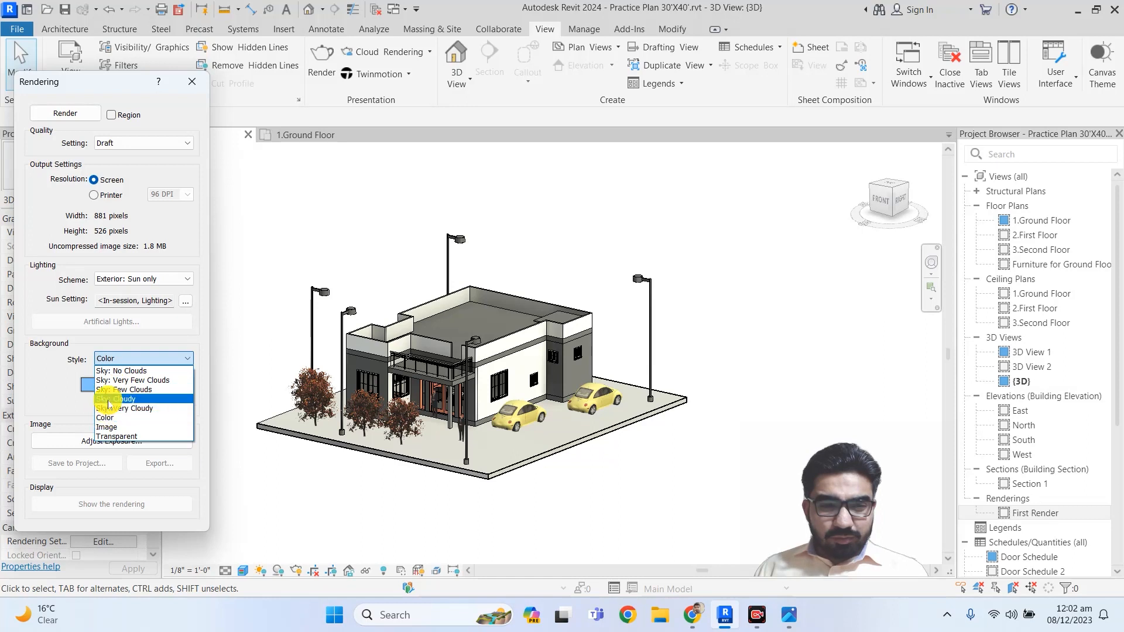
left_click(108, 398)
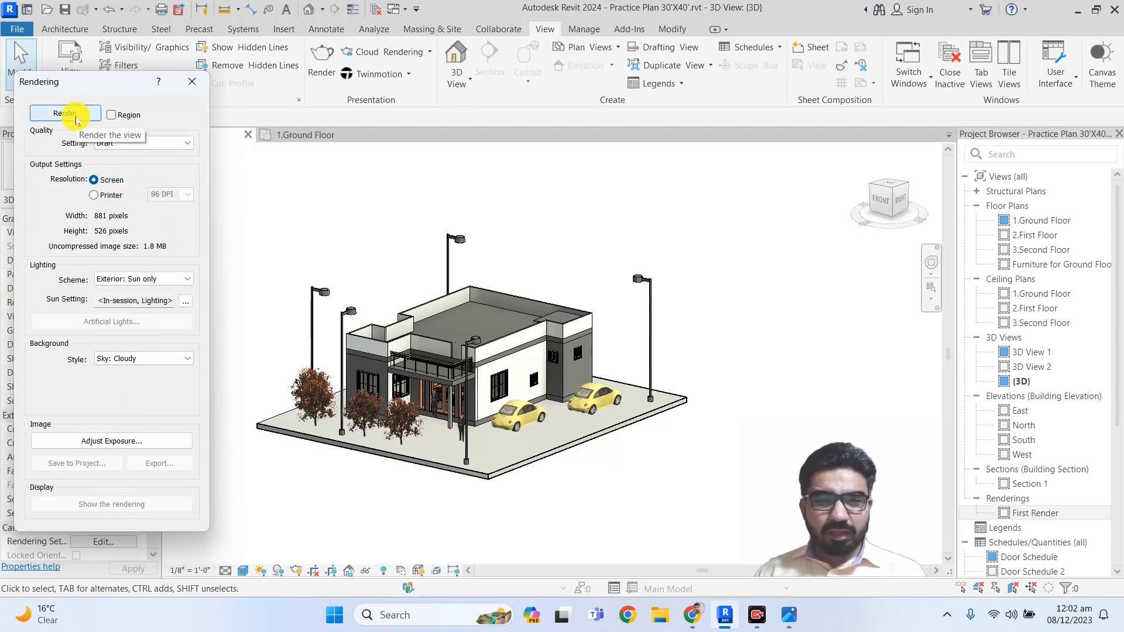
left_click(192, 82)
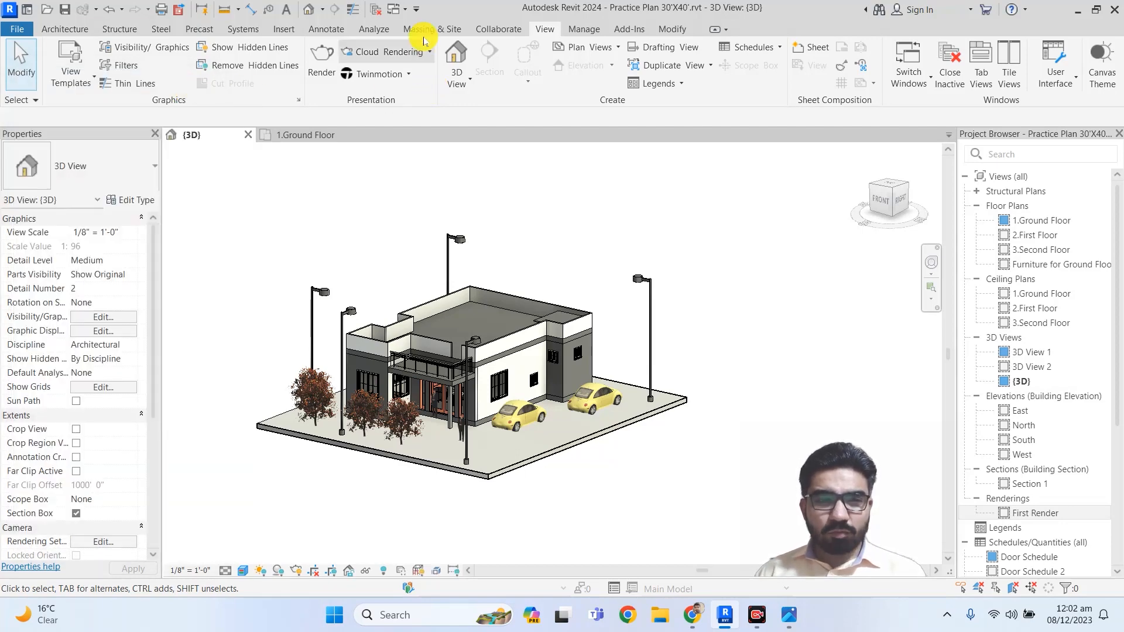
left_click(323, 10)
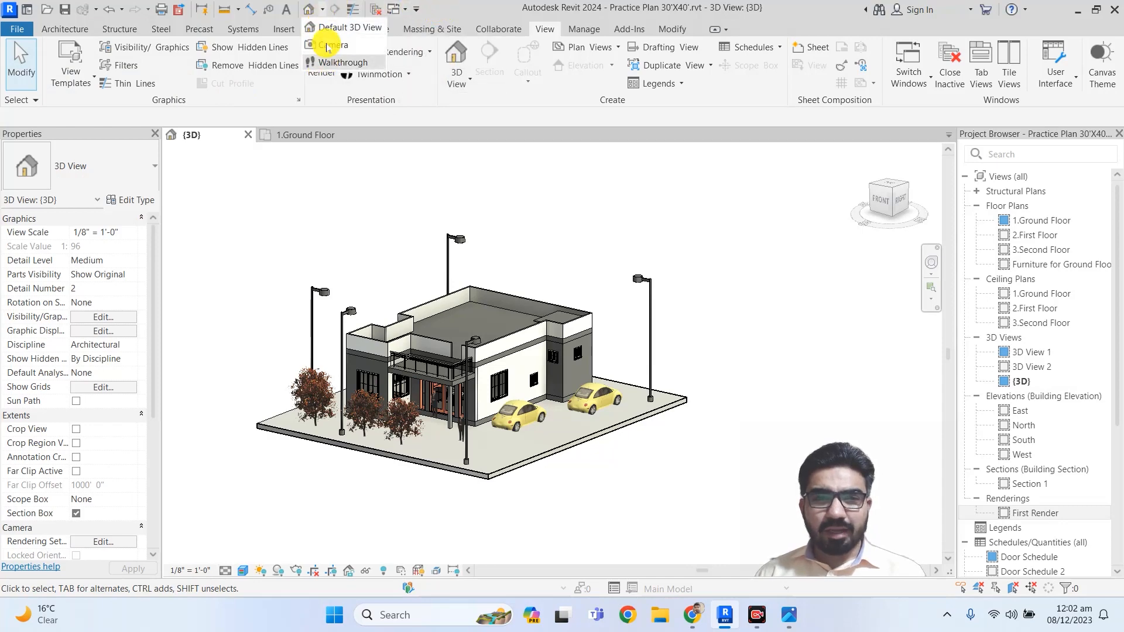
left_click(337, 44)
scroll(510, 432, "down", 3)
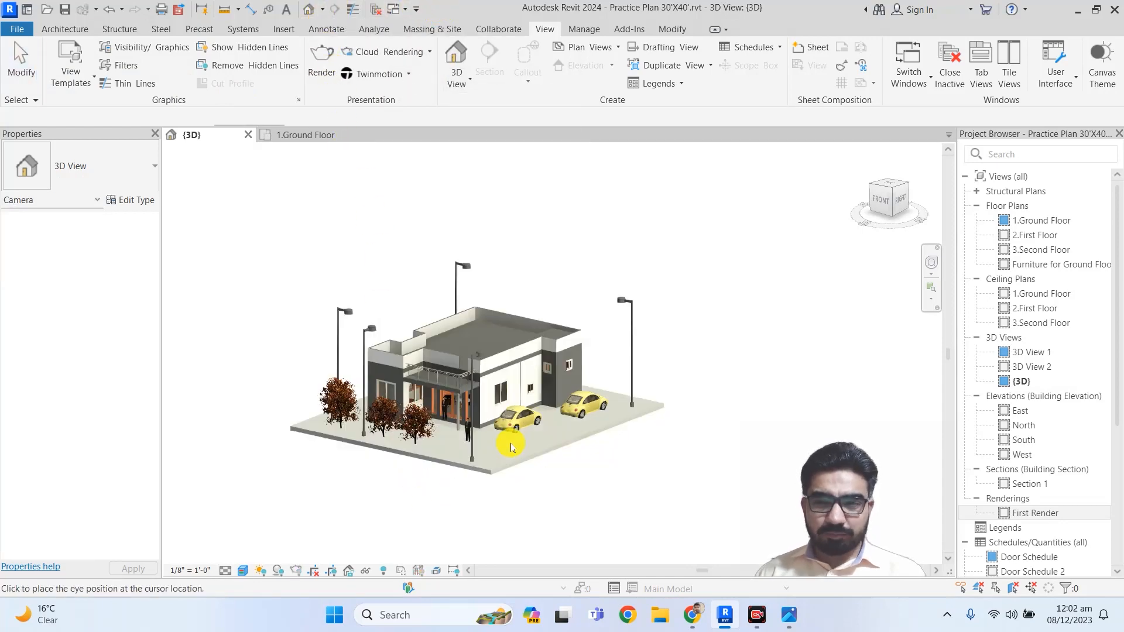
left_click(493, 498)
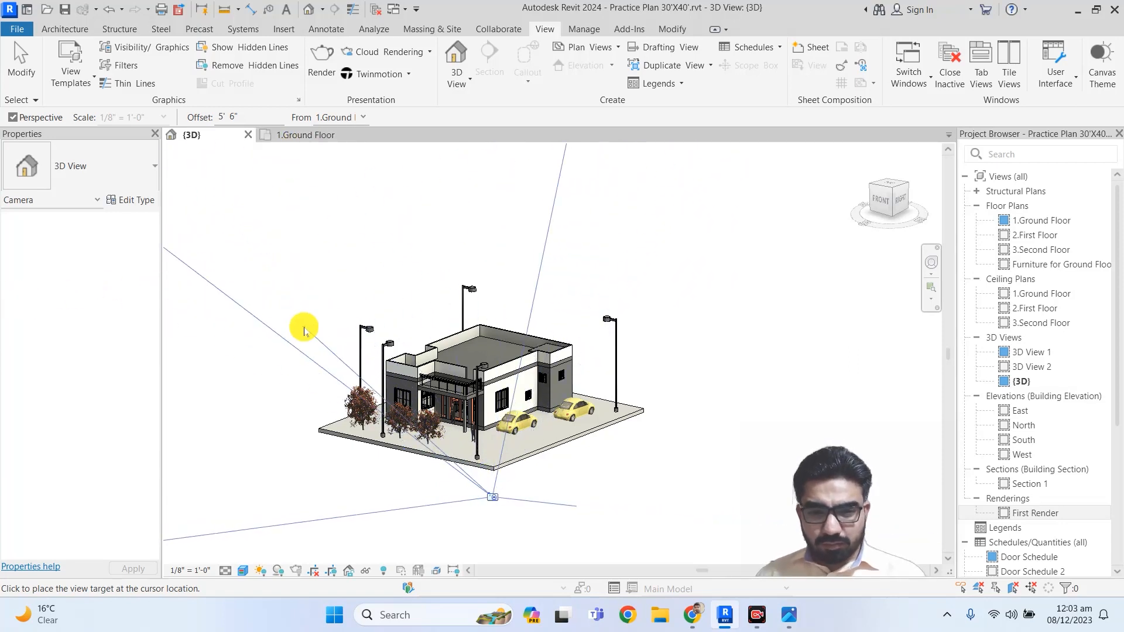
key("Escape")
In the 1.Ground Floor plan, place a camera at the plot's front right corner, aimed diagonally across the house
left_click(307, 135)
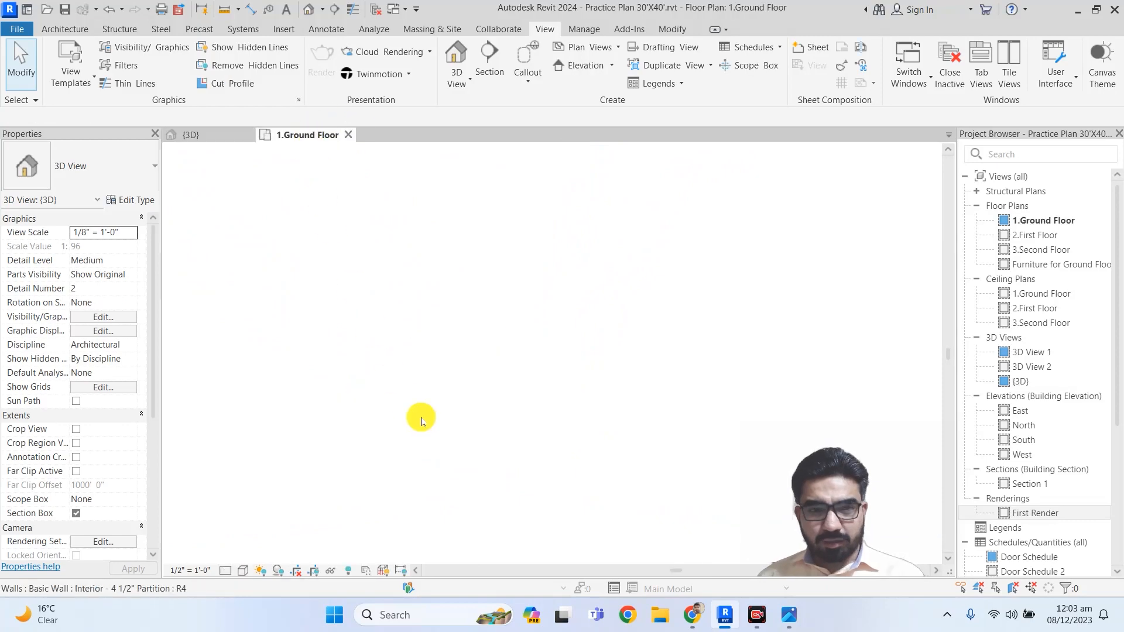
scroll(507, 457, "down", 5)
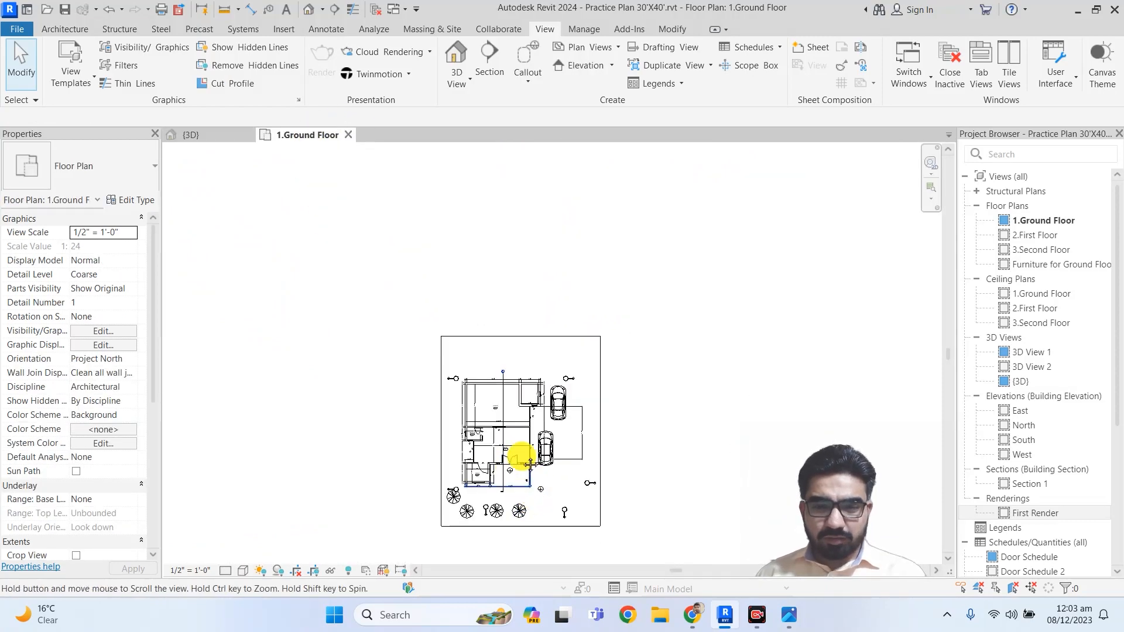
middle_click_drag(521, 460, 469, 349)
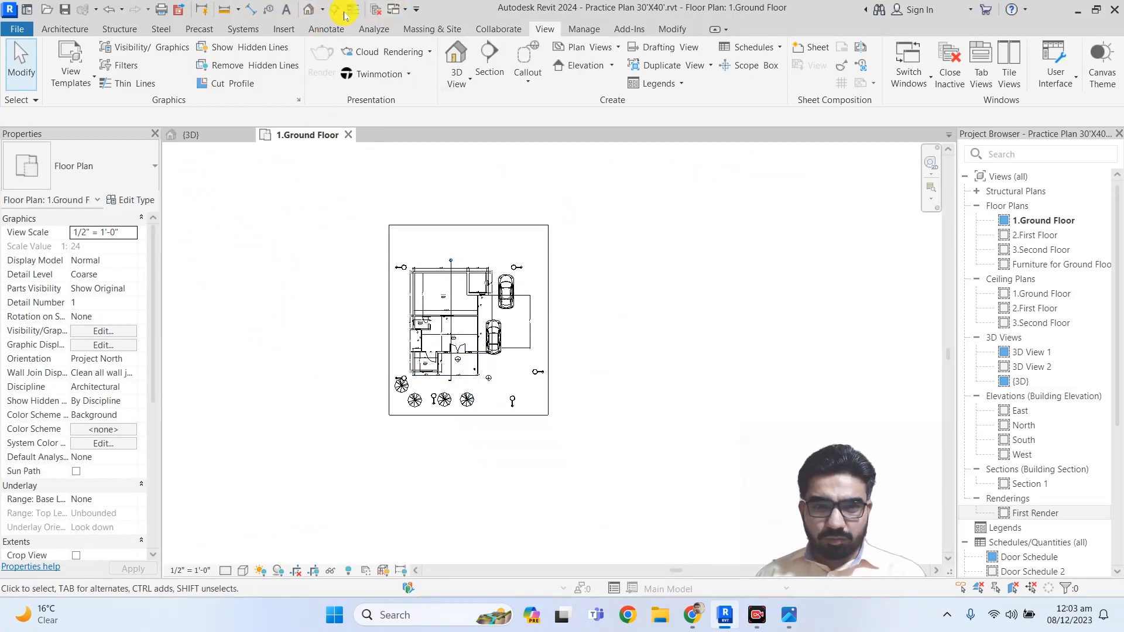
left_click(324, 10)
left_click(329, 43)
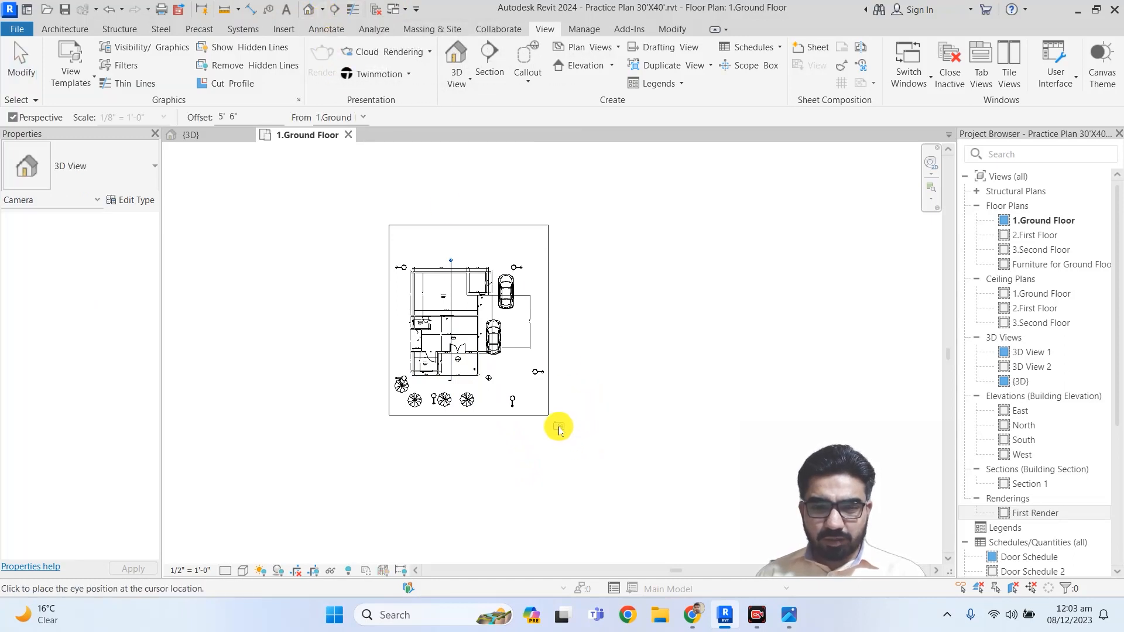
left_click(539, 406)
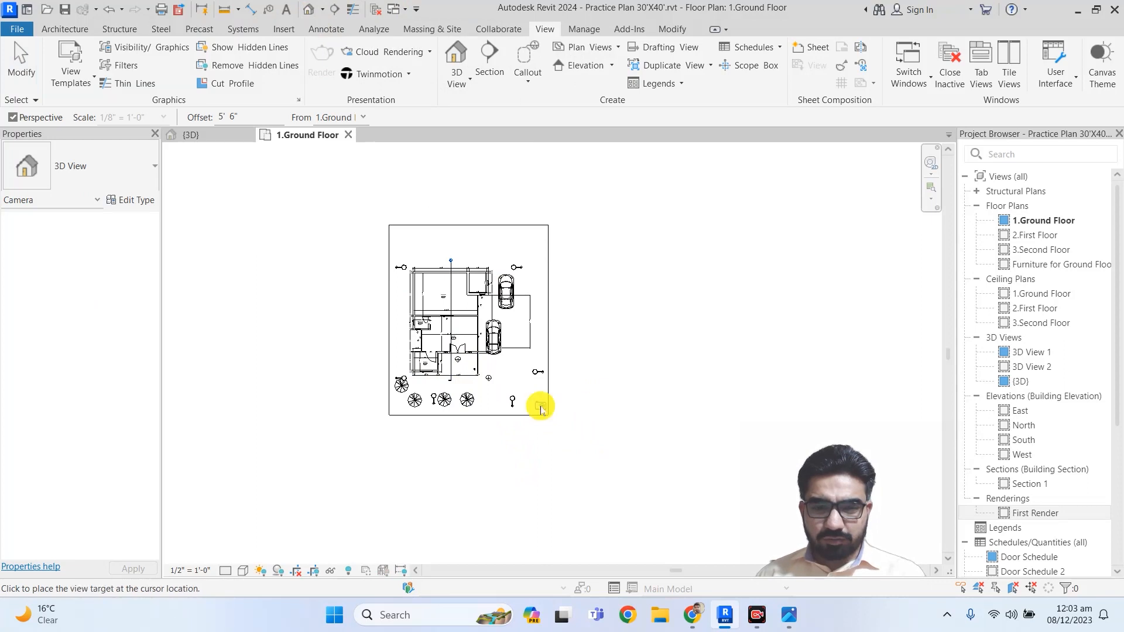
left_click(422, 291)
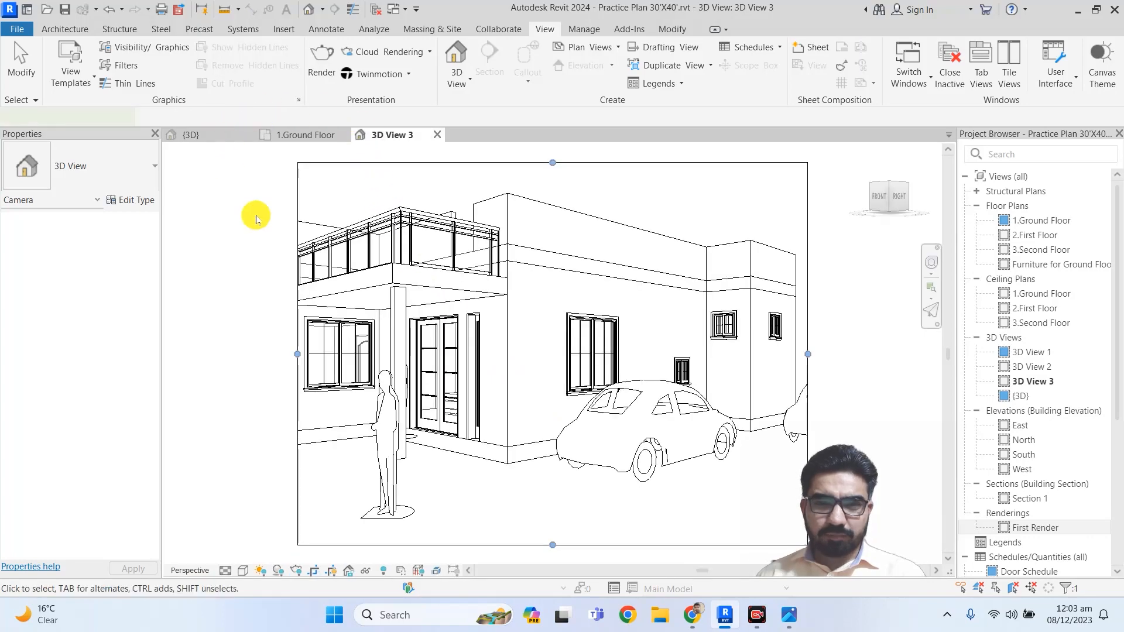
Enlarge the new camera view's crop region on all four sides to take in the whole house and both cars
scroll(451, 314, "down", 2)
left_click_drag(335, 344, 221, 344)
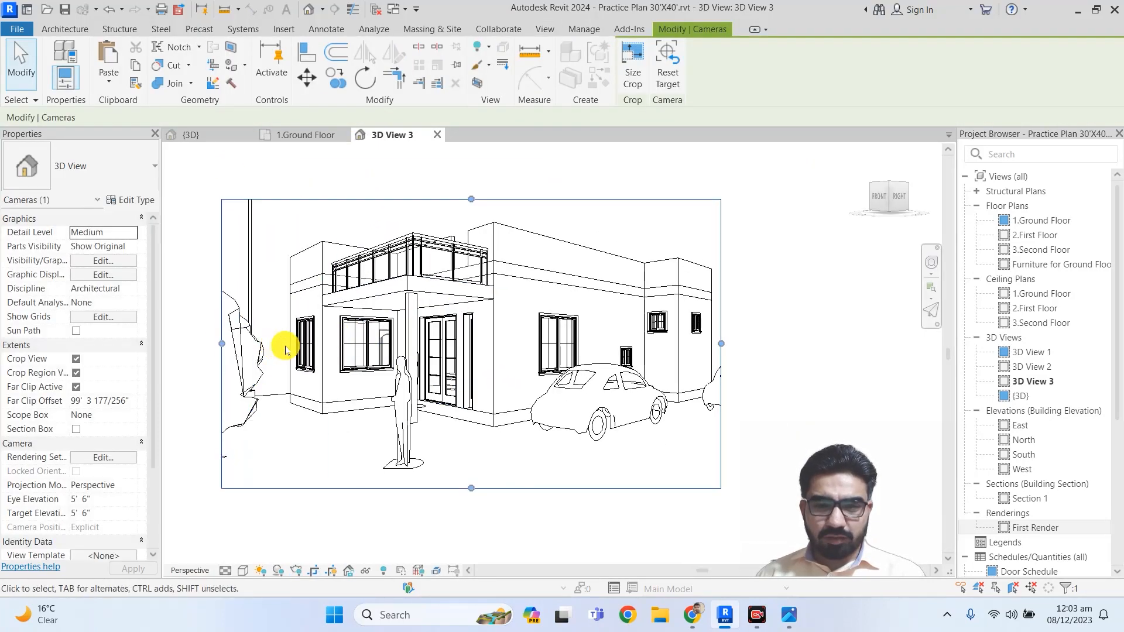
scroll(287, 348, "down", 3)
left_click_drag(504, 344, 609, 341)
left_click_drag(431, 274, 431, 194)
left_click_drag(432, 416, 432, 462)
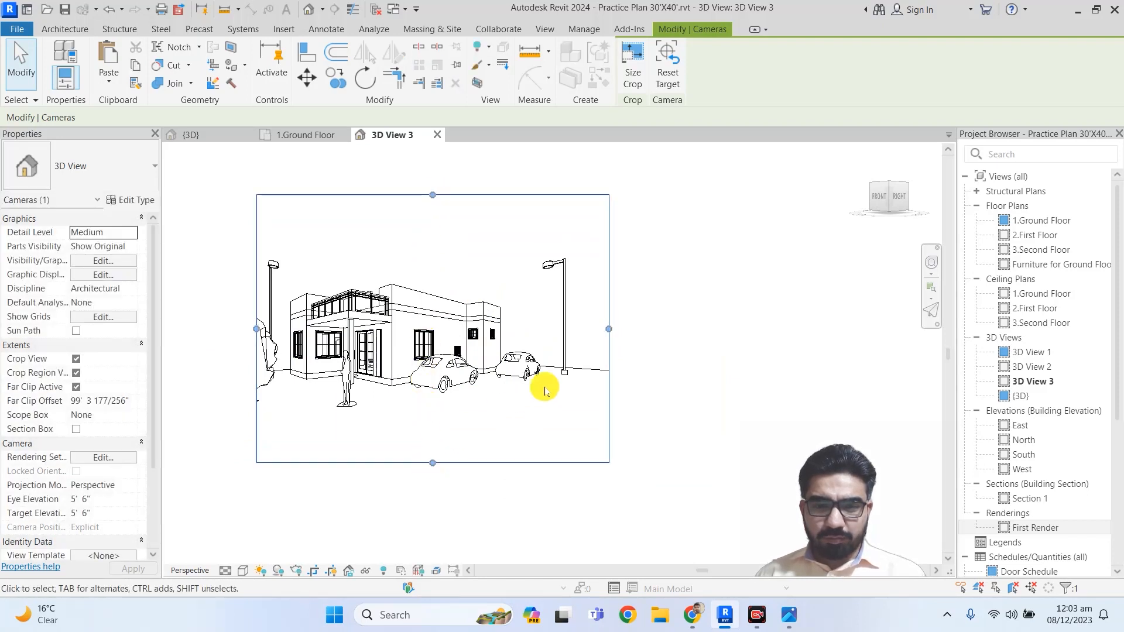
Widen the crop region further on both sides and extend its upper and lower edges to include the street lights and tree
left_click_drag(609, 328, 665, 328)
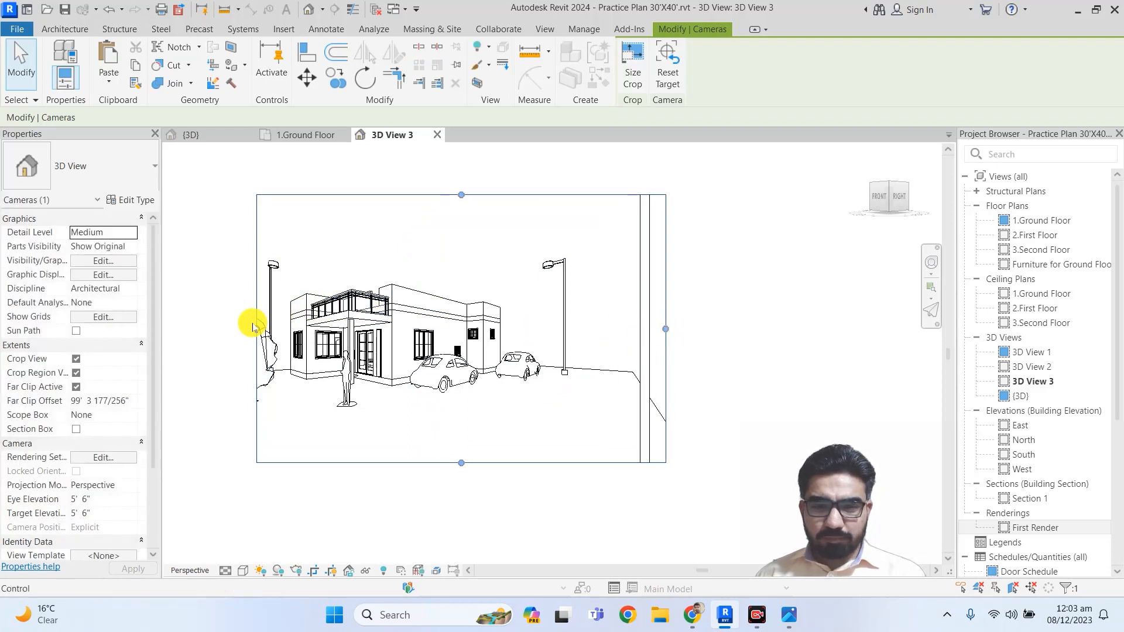
left_click_drag(258, 329, 204, 329)
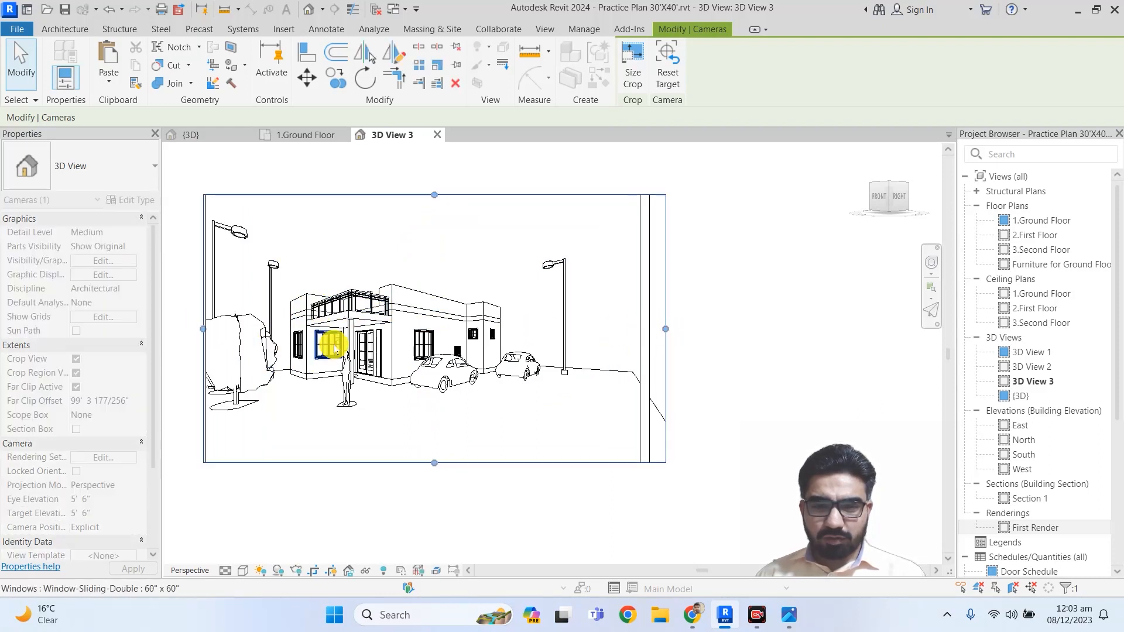
middle_click_drag(338, 345, 497, 345)
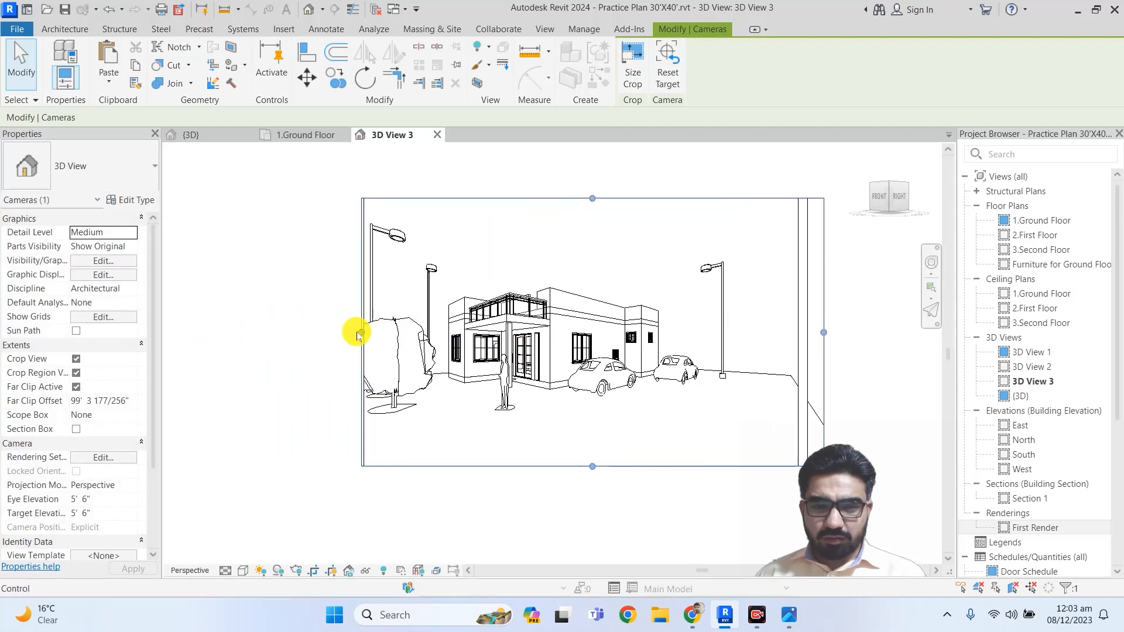
left_click_drag(363, 331, 314, 326)
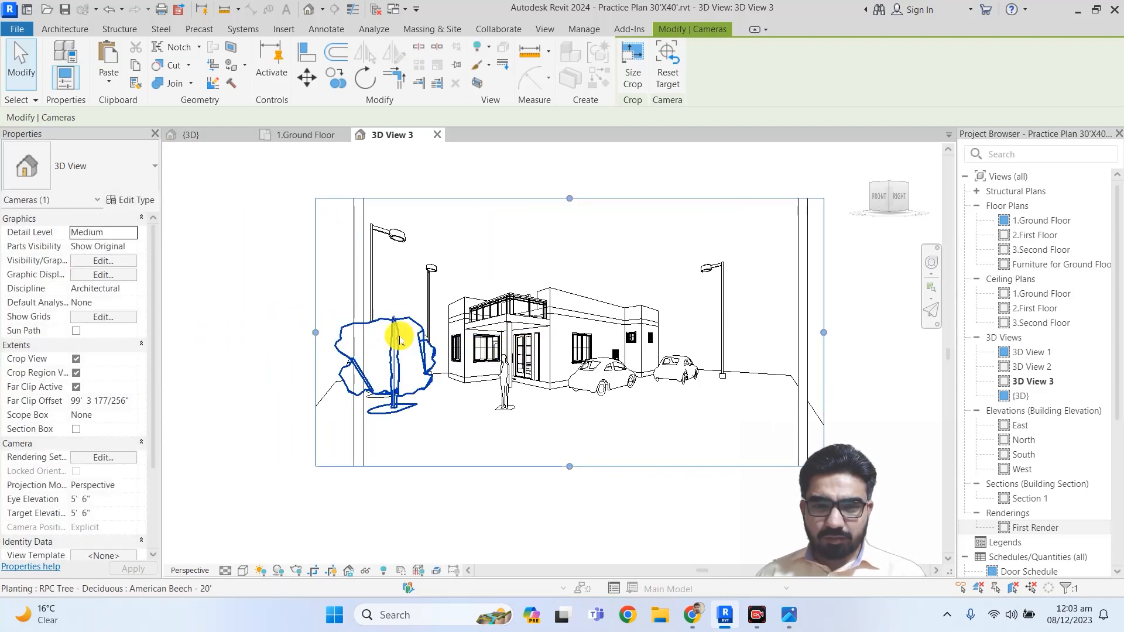
middle_click_drag(457, 345, 414, 344)
left_click_drag(484, 433, 485, 462)
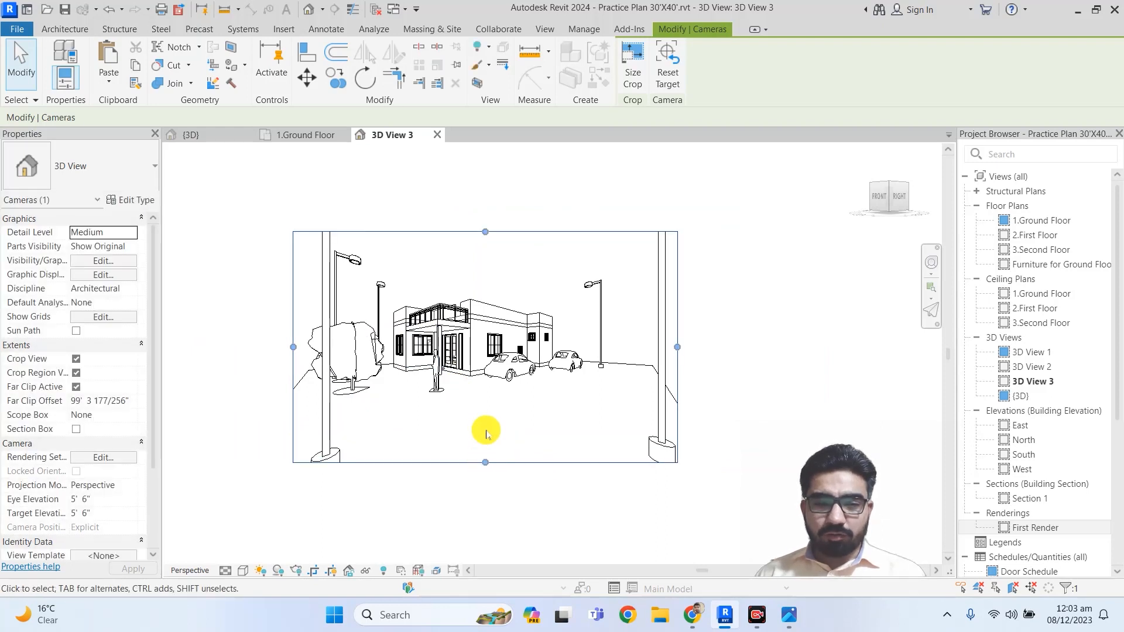
left_click_drag(485, 232, 485, 202)
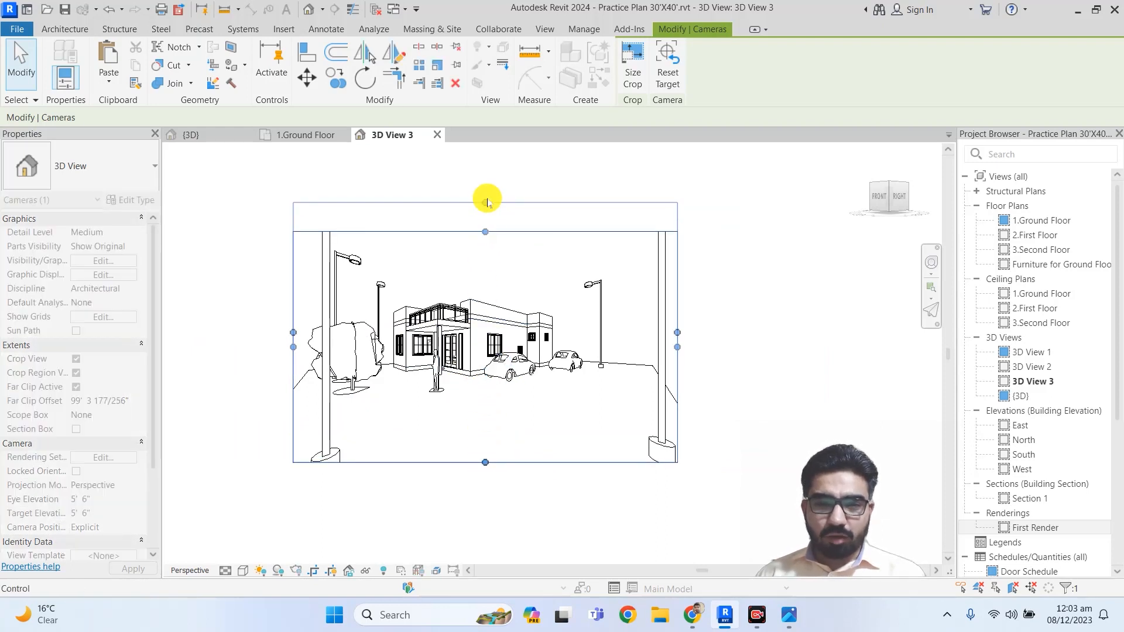
Open the rendering settings for 3D View 3 and set the background style to Sky: Cloudy
key("r")
key("r")
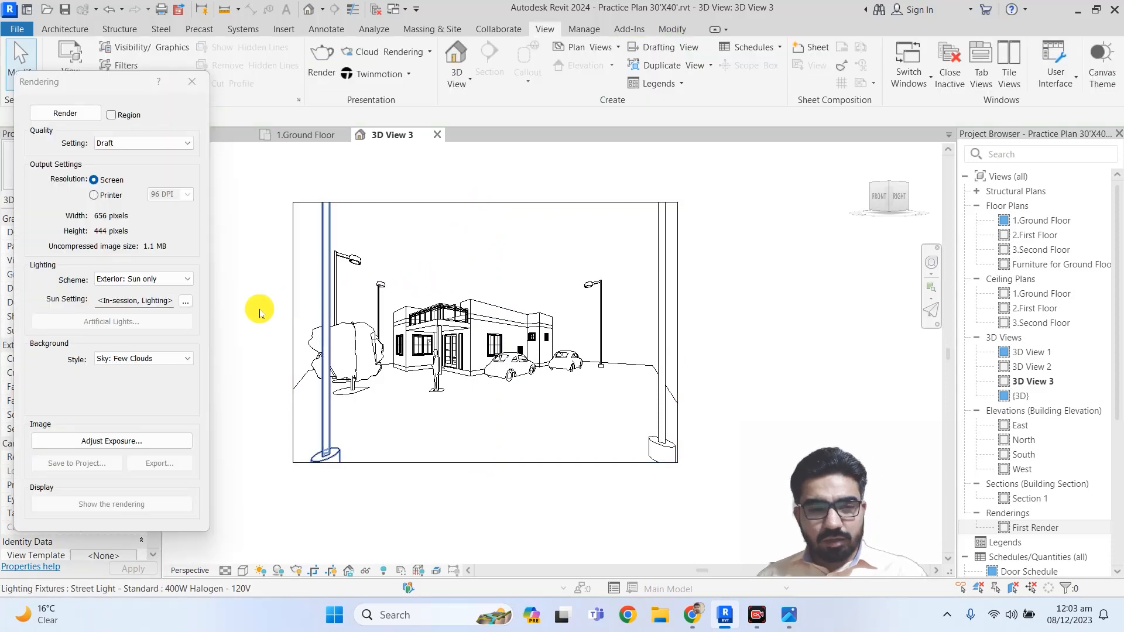
left_click(136, 361)
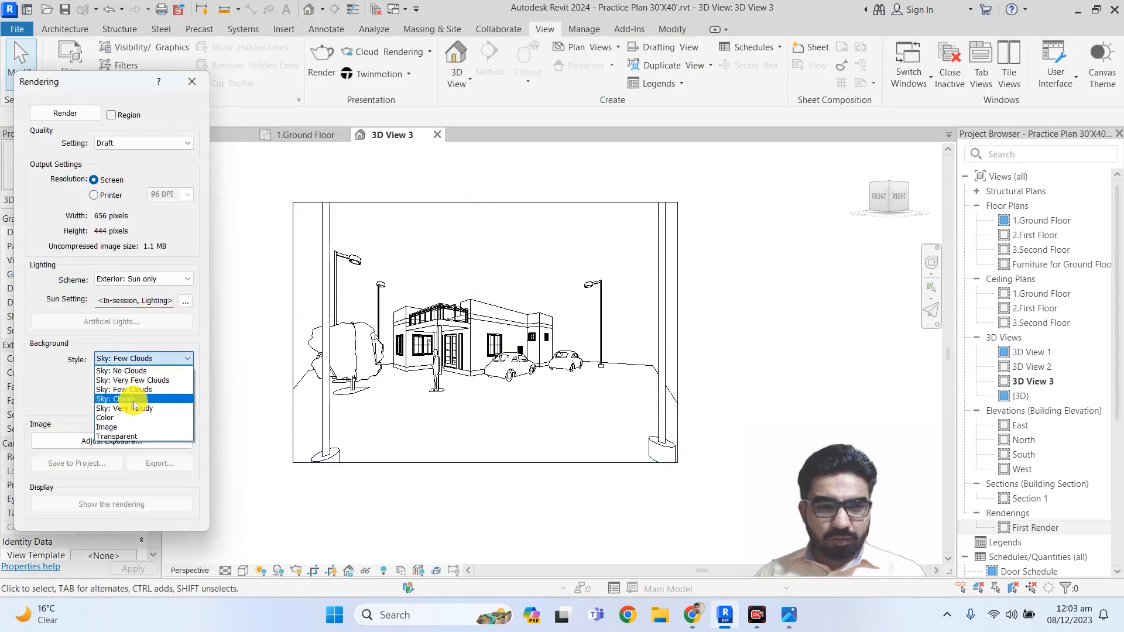
left_click(135, 405)
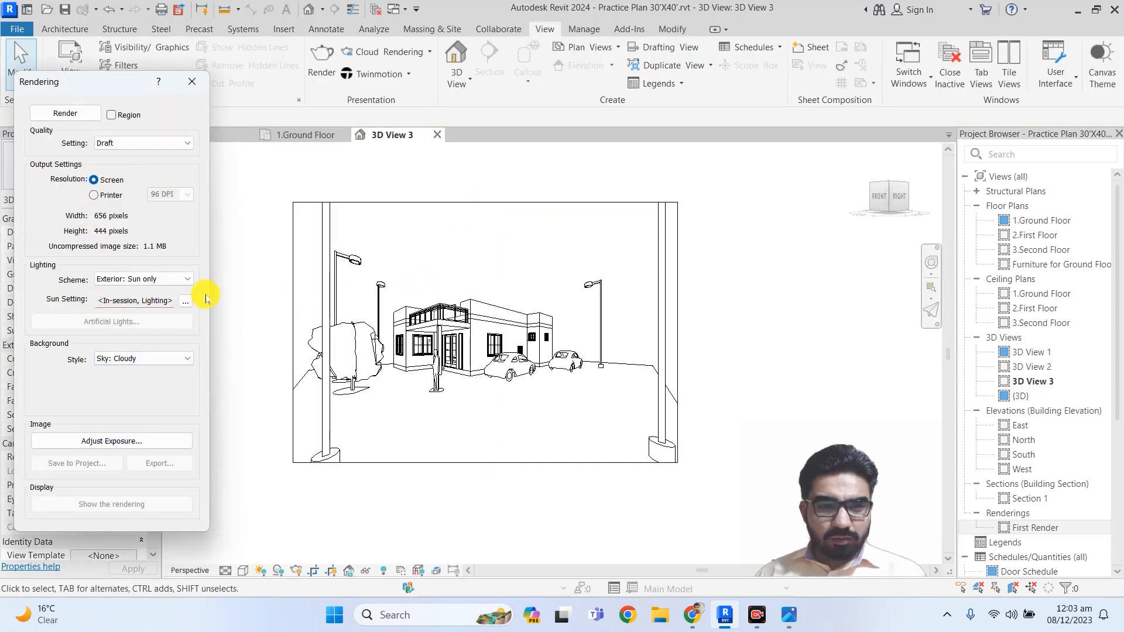
Render 3D View 3 at Draft quality with the cloudy sky and inspect the house, cars and street lights in the image
left_click(73, 113)
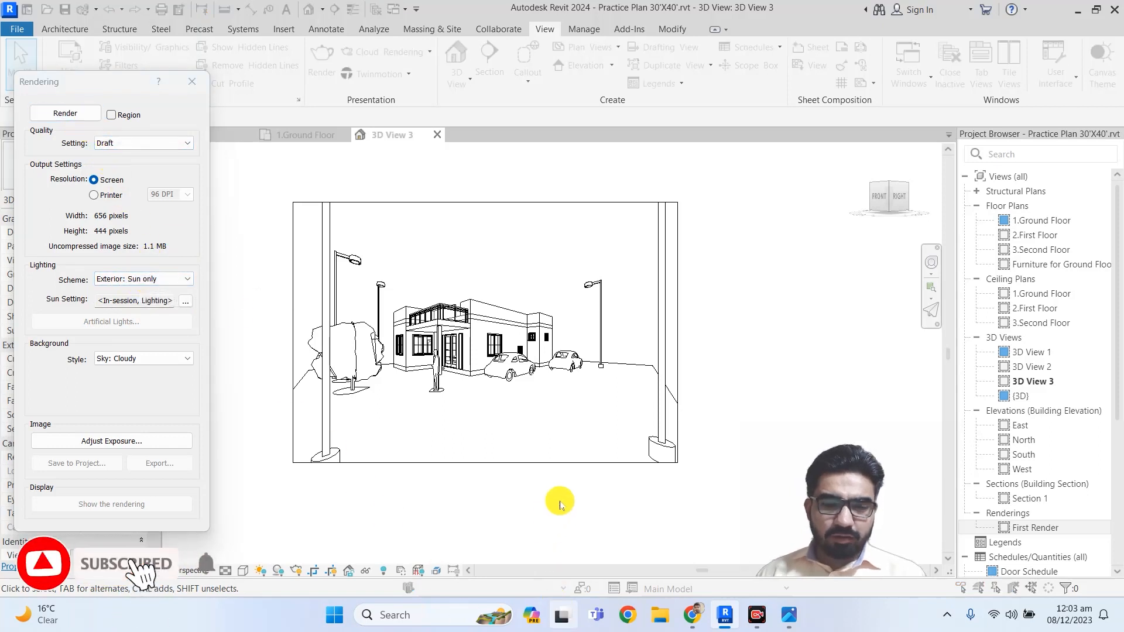
mouse_move(559, 606)
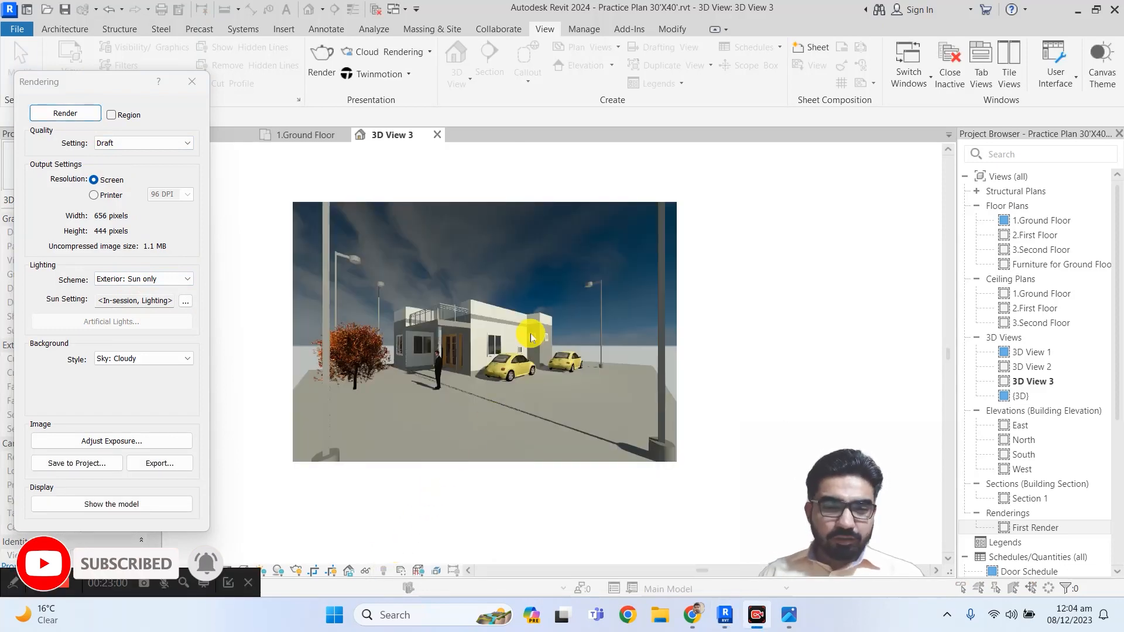
scroll(440, 257, "up", 2)
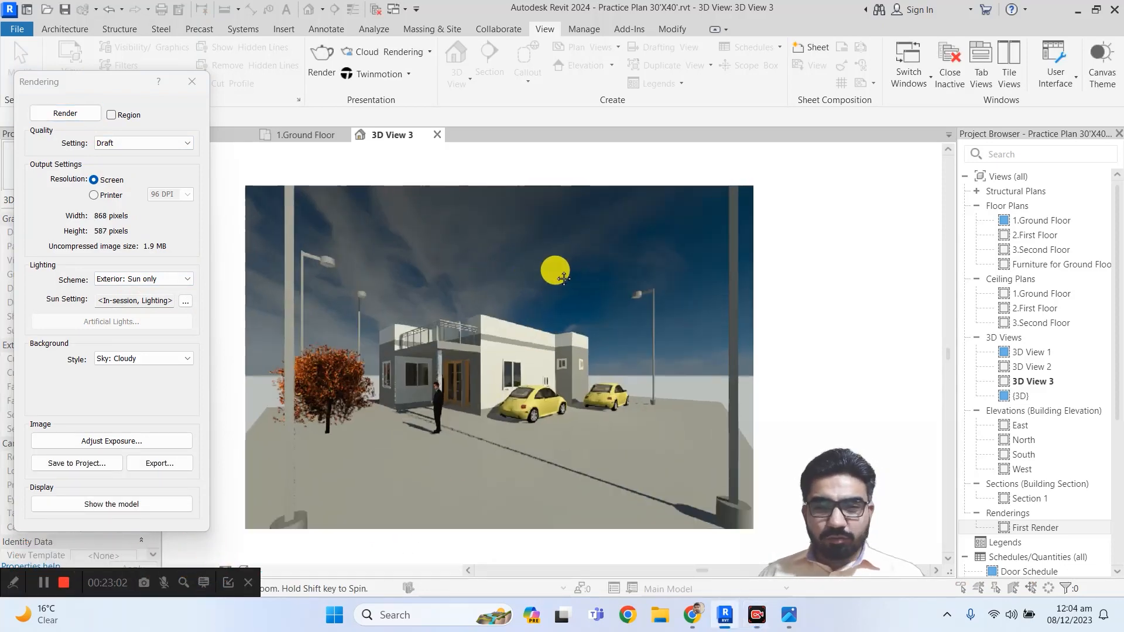
scroll(559, 270, "up", 1)
scroll(532, 270, "up", 1)
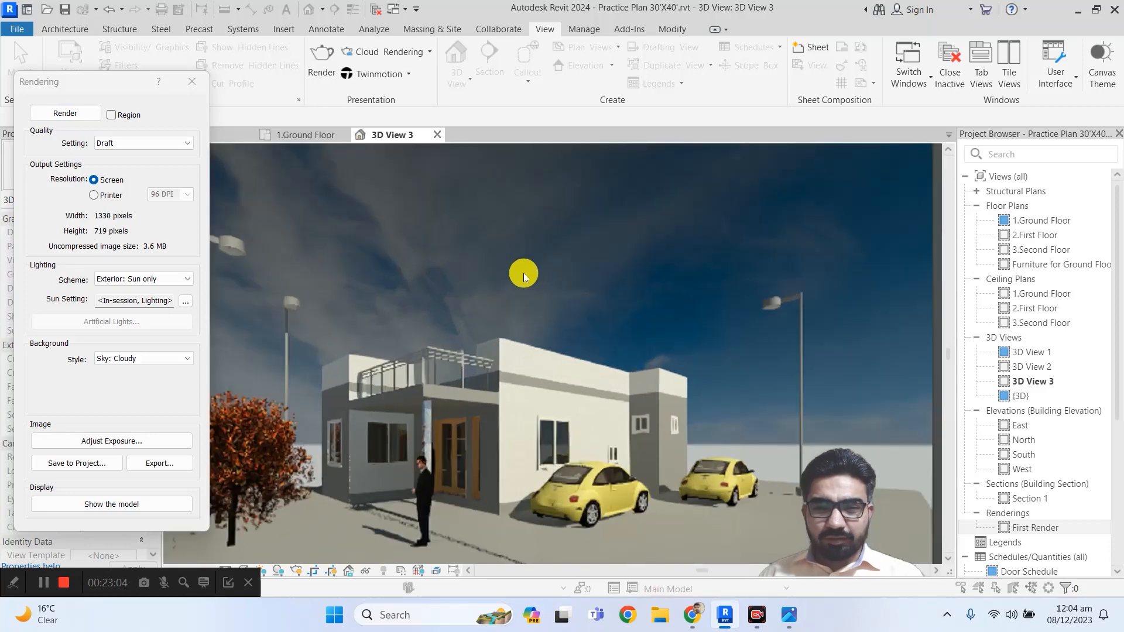
scroll(593, 302, "up", 1)
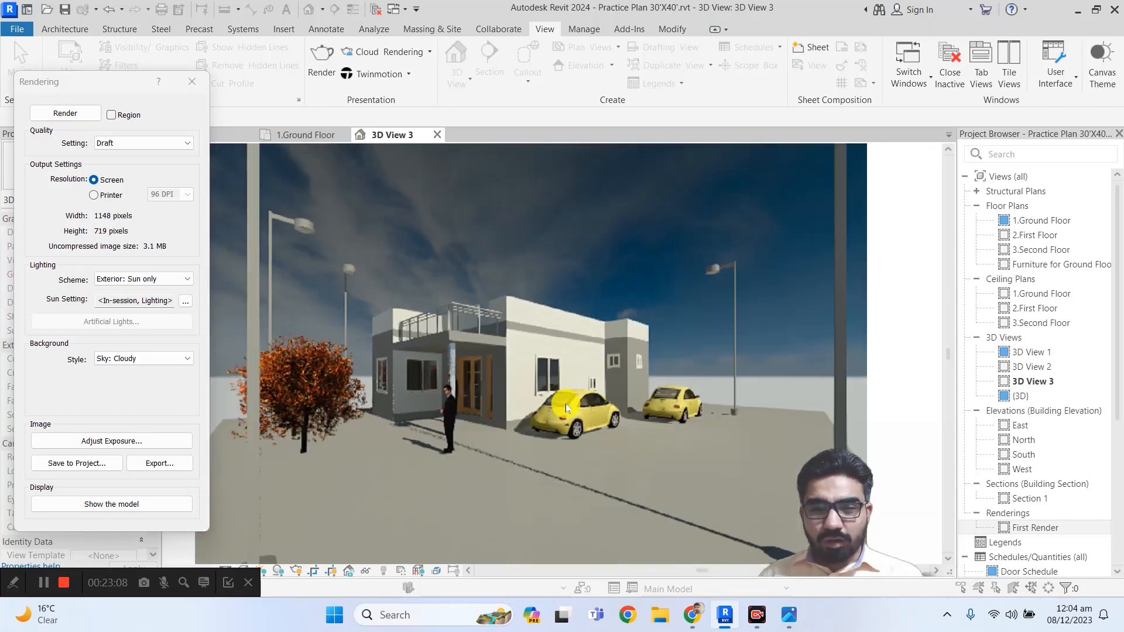
scroll(546, 319, "down", 2)
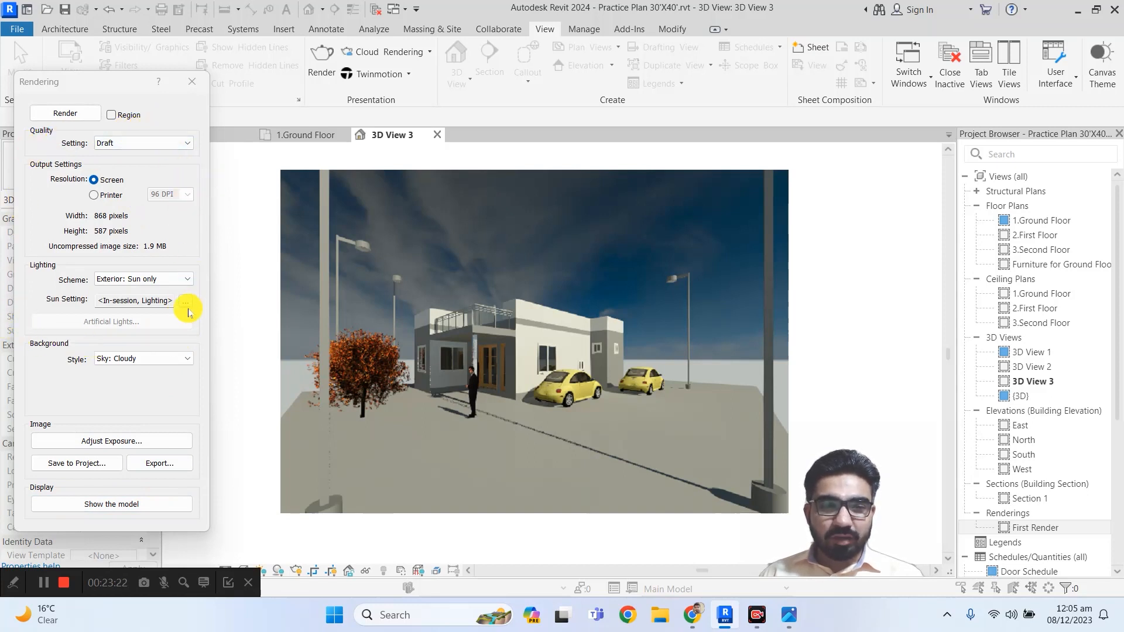
Open the sun settings, switch the solar study to Still and view the project's location settings without changing them
left_click(185, 301)
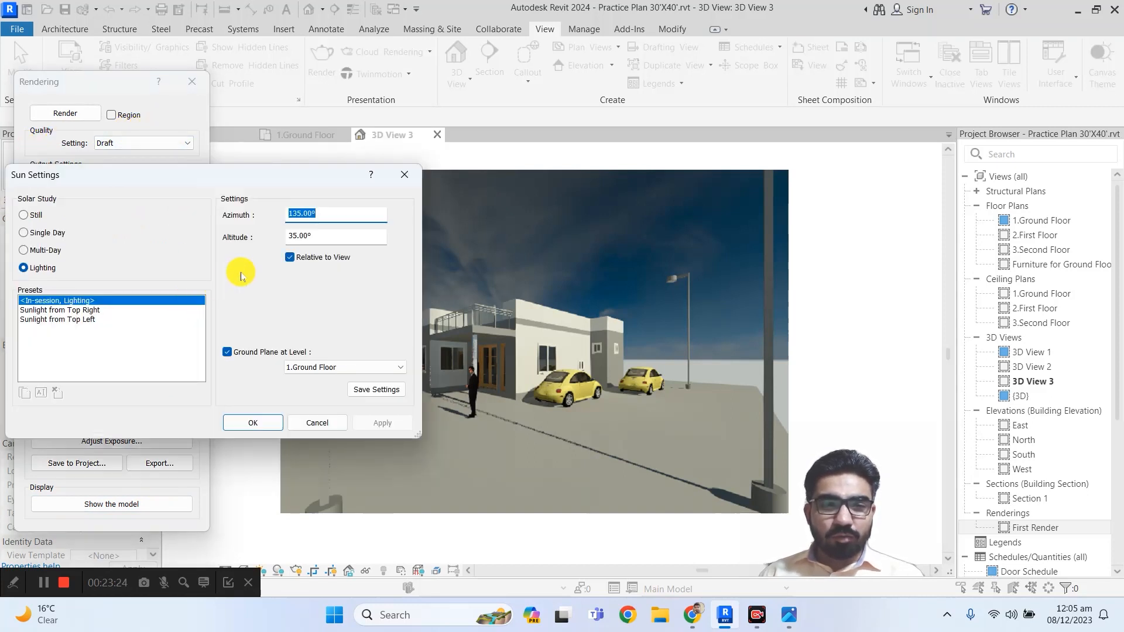
left_click(403, 175)
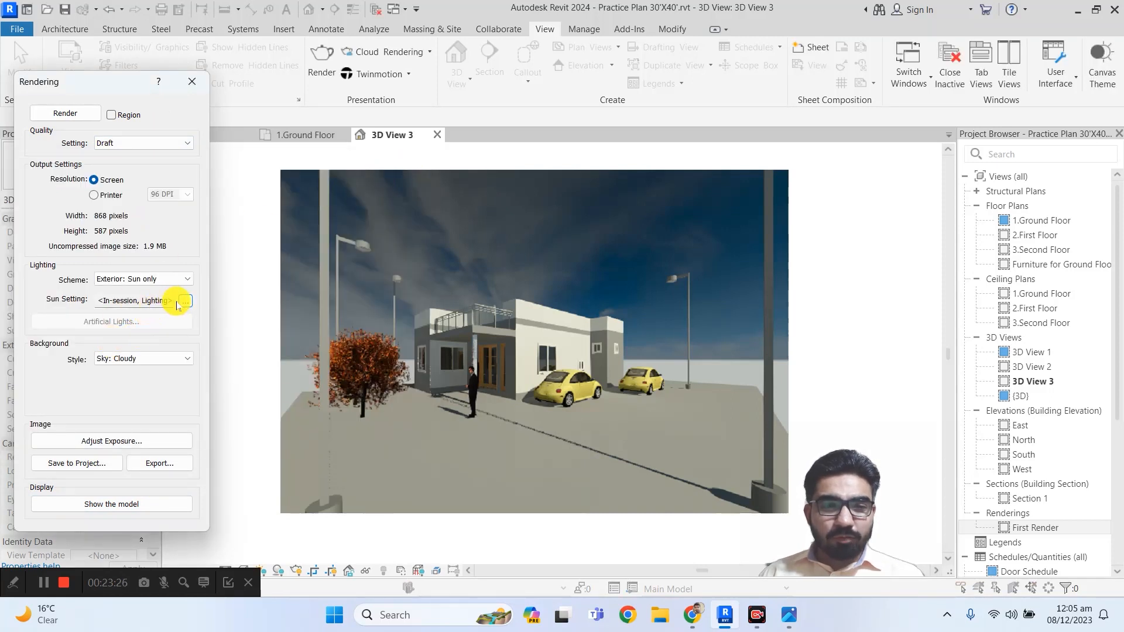
left_click(185, 302)
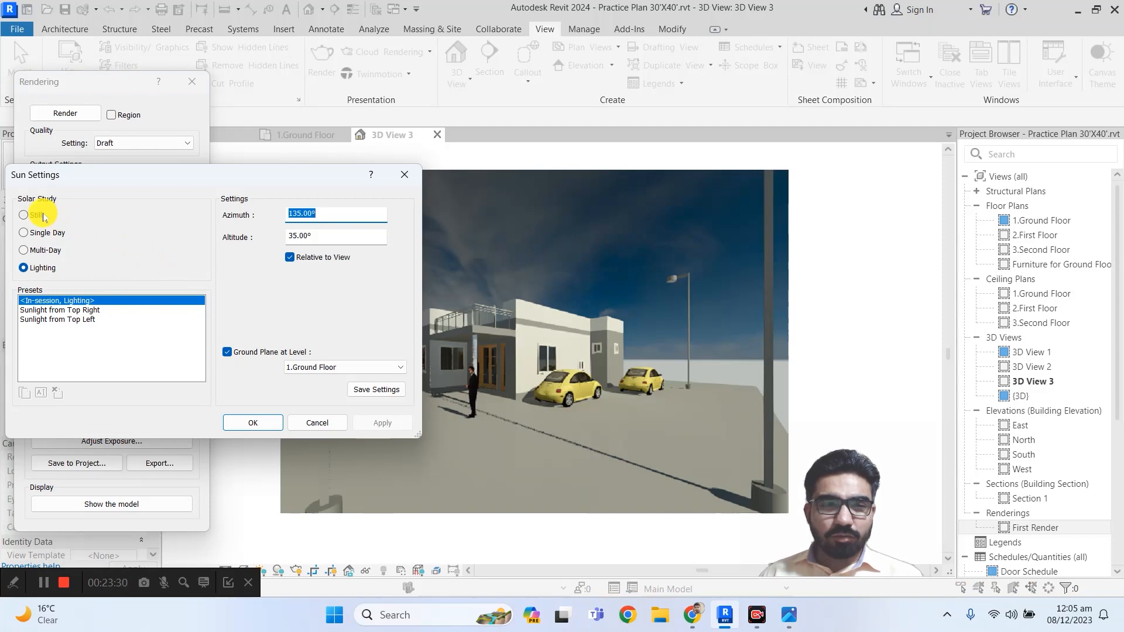
left_click(25, 218)
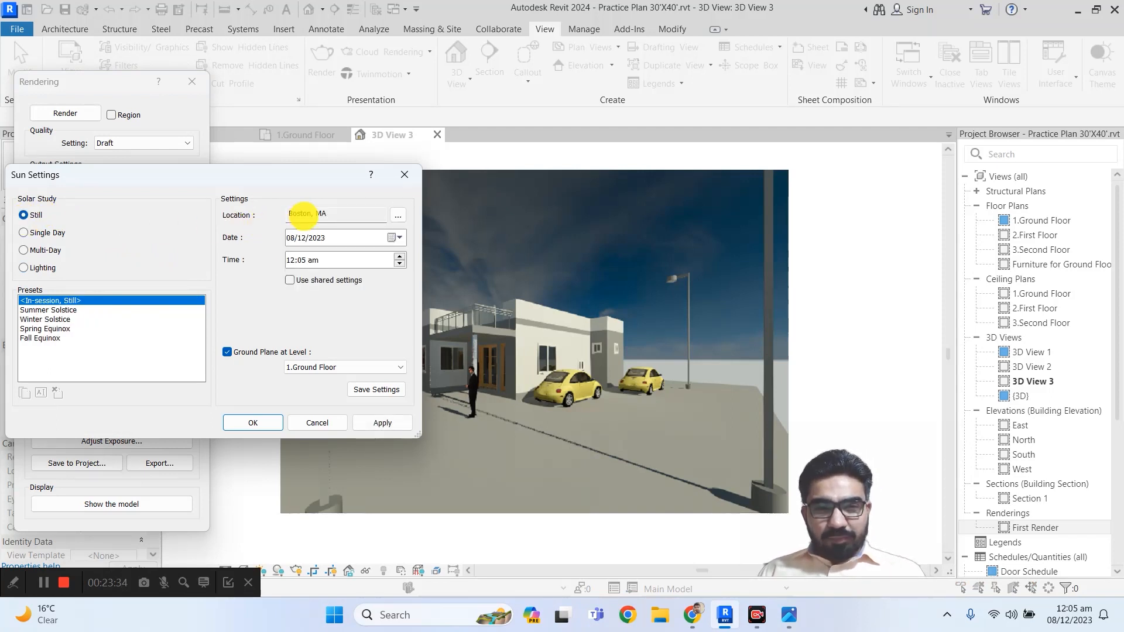
left_click(397, 215)
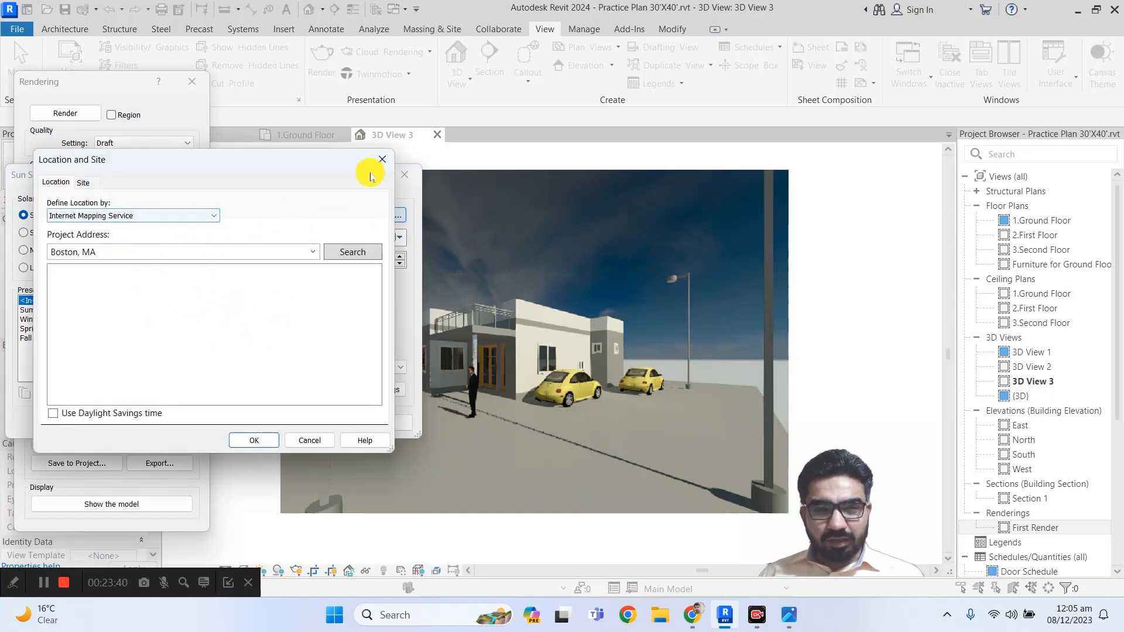
left_click(381, 161)
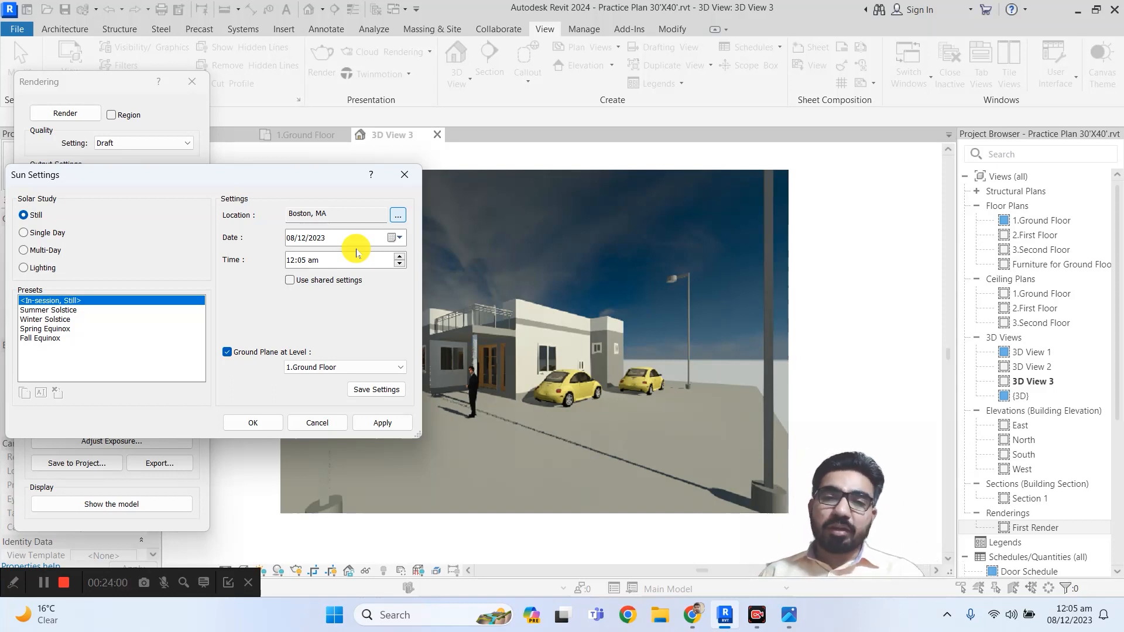
Look through the Still presets Summer Solstice, Winter Solstice, Spring Equinox and Fall Equinox
left_click(46, 310)
left_click(47, 320)
left_click(40, 329)
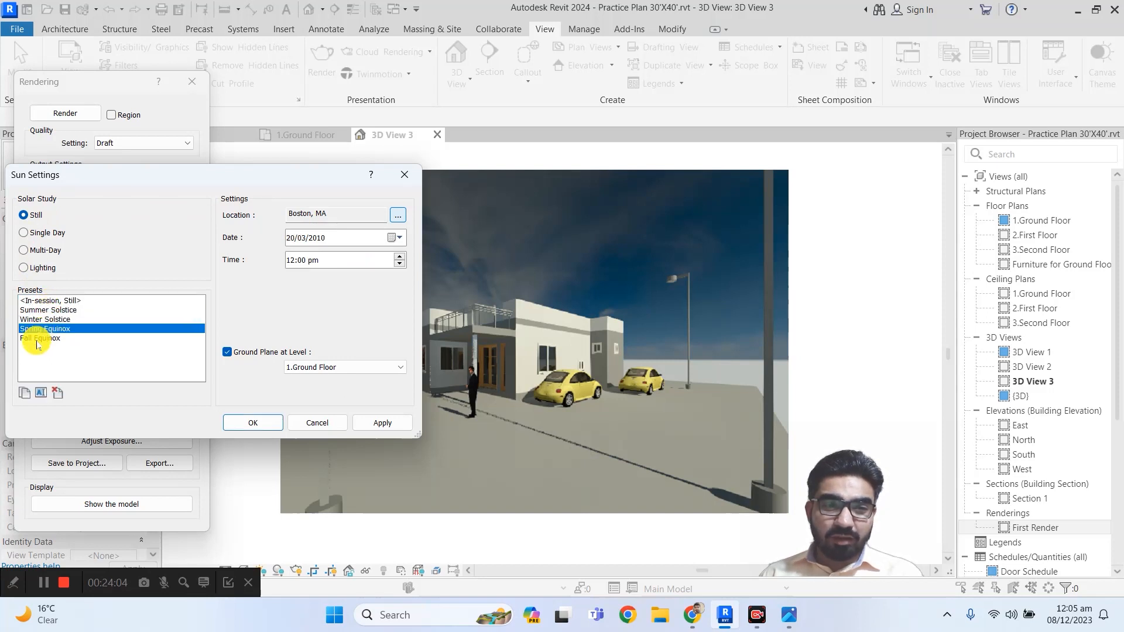
left_click(38, 338)
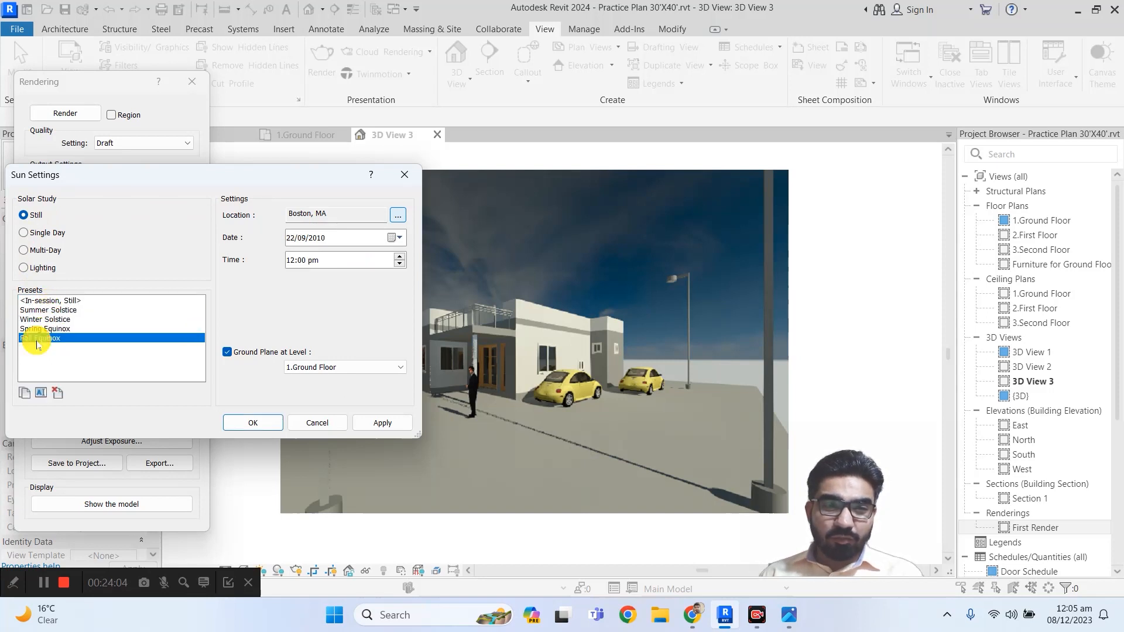
Switch the solar study to Single Day and on to Multi-Day, and try a time interval of one month
left_click(23, 232)
left_click(33, 253)
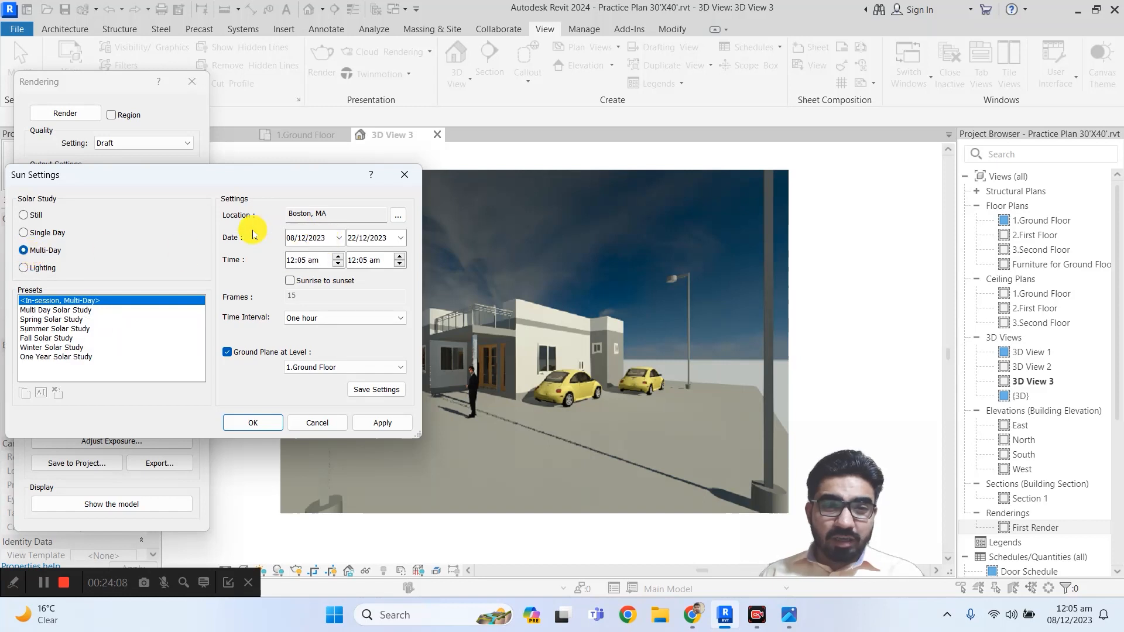
left_click(369, 238)
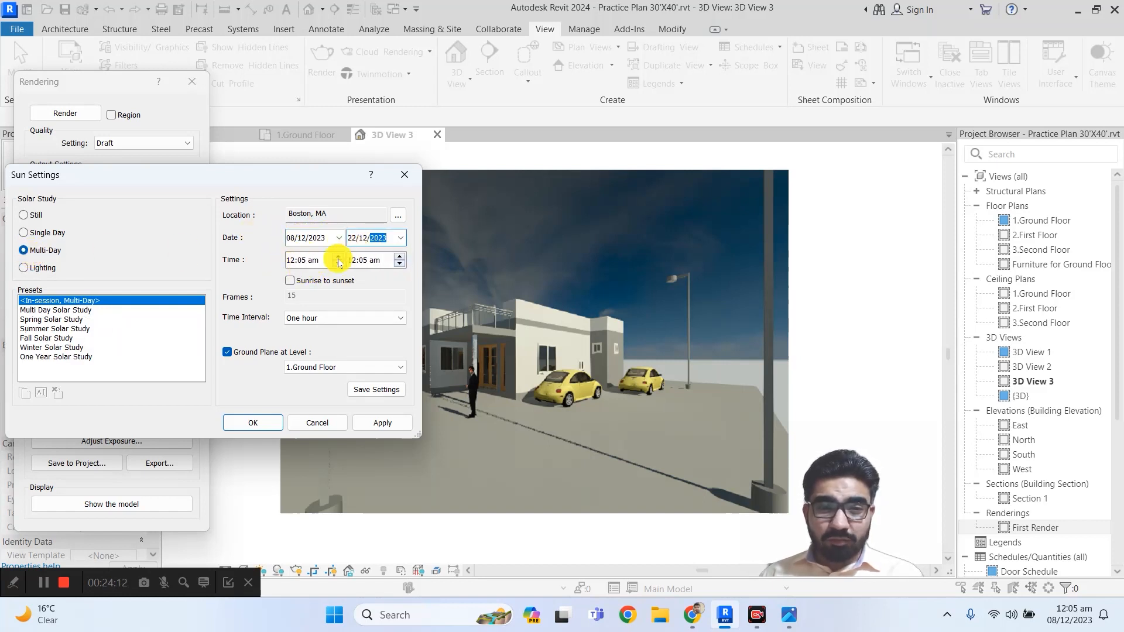
left_click(303, 320)
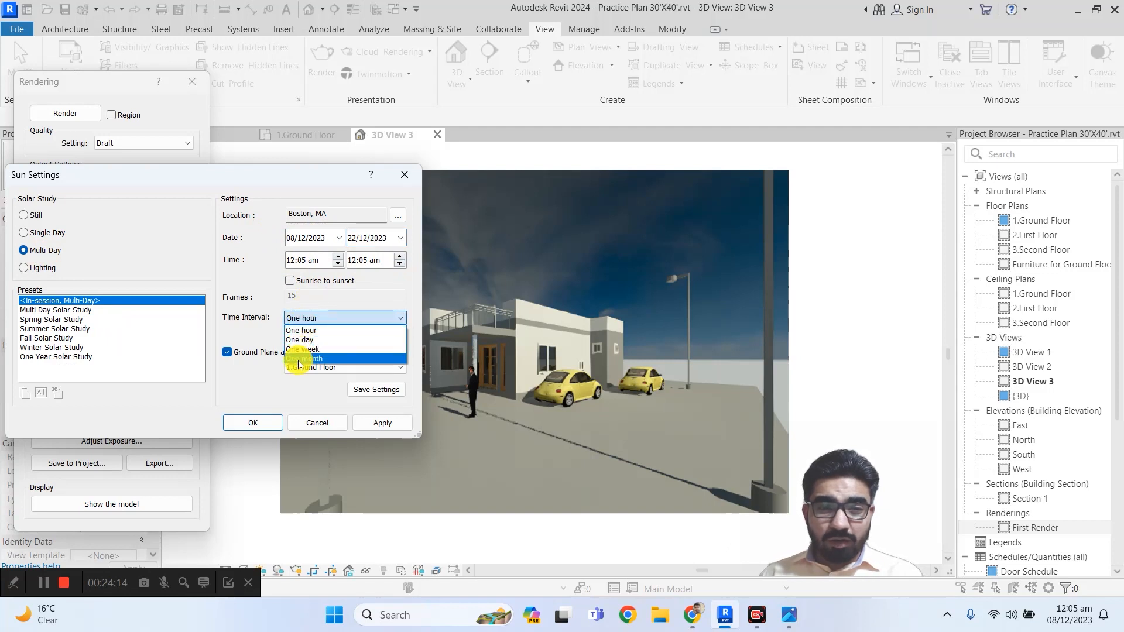
left_click(297, 359)
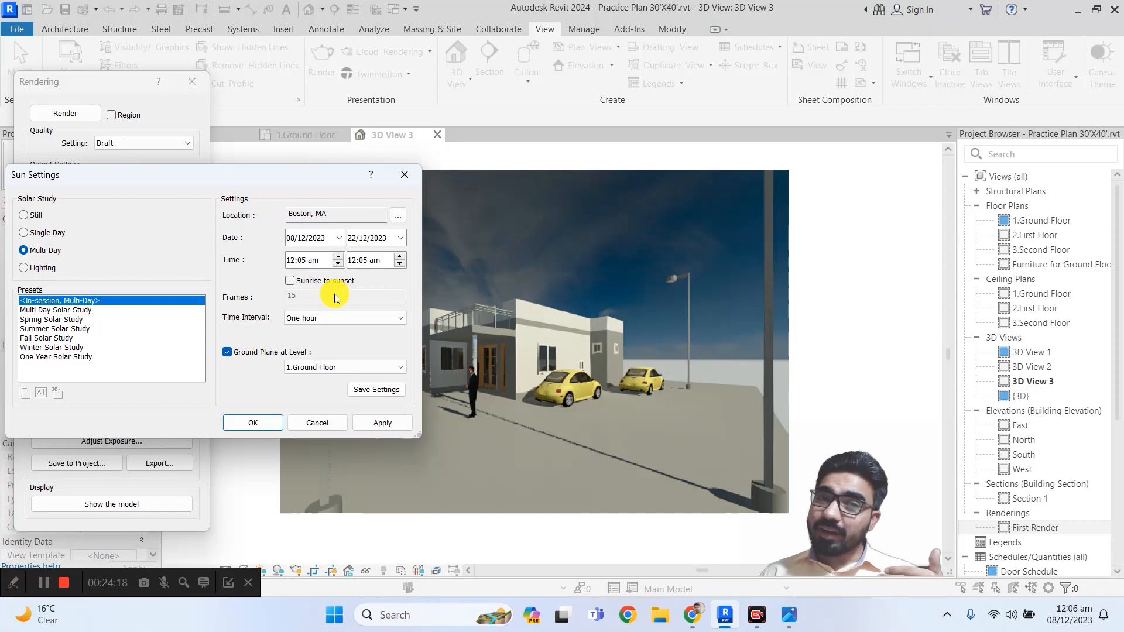
Return the solar study to Lighting, try the ground plane at level 2.First Floor, and close the sun settings without applying
left_click(57, 268)
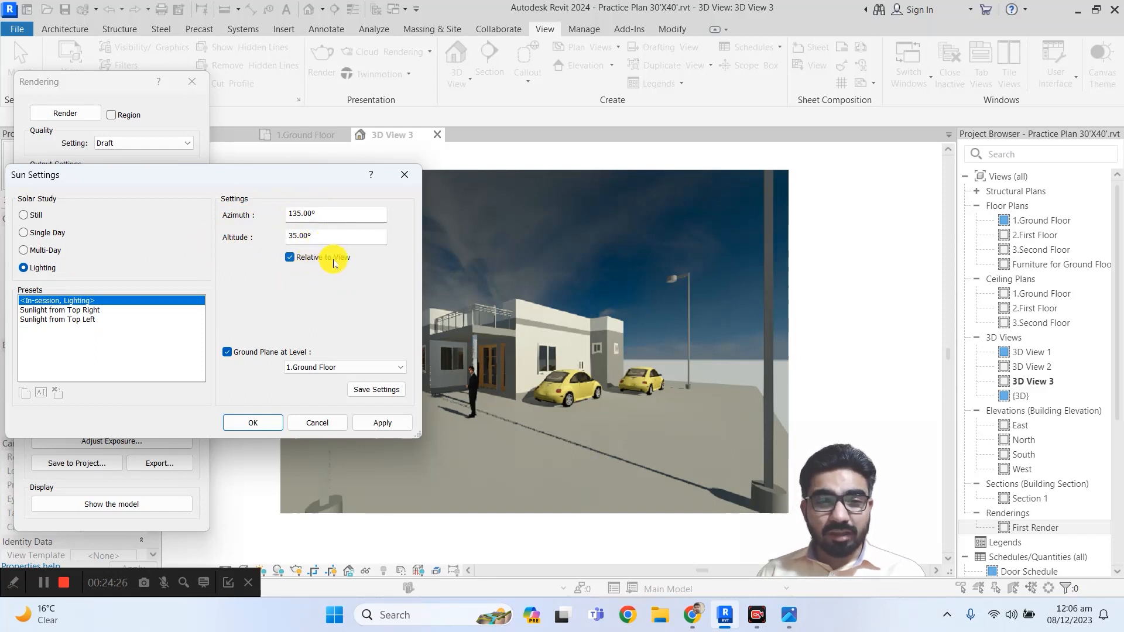
left_click(309, 368)
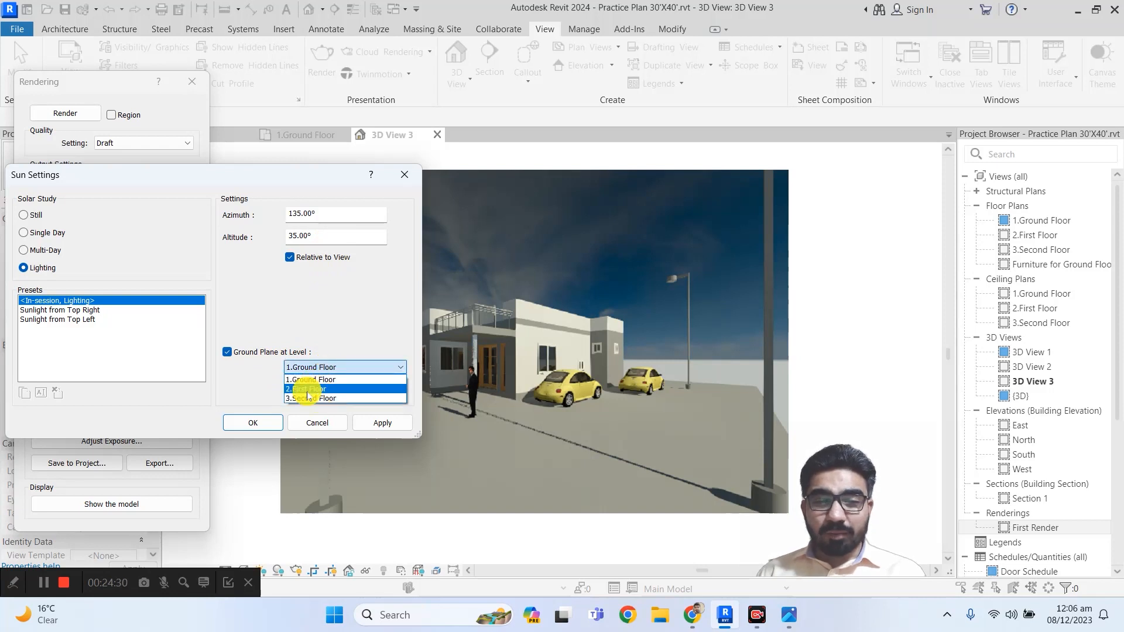
left_click(309, 389)
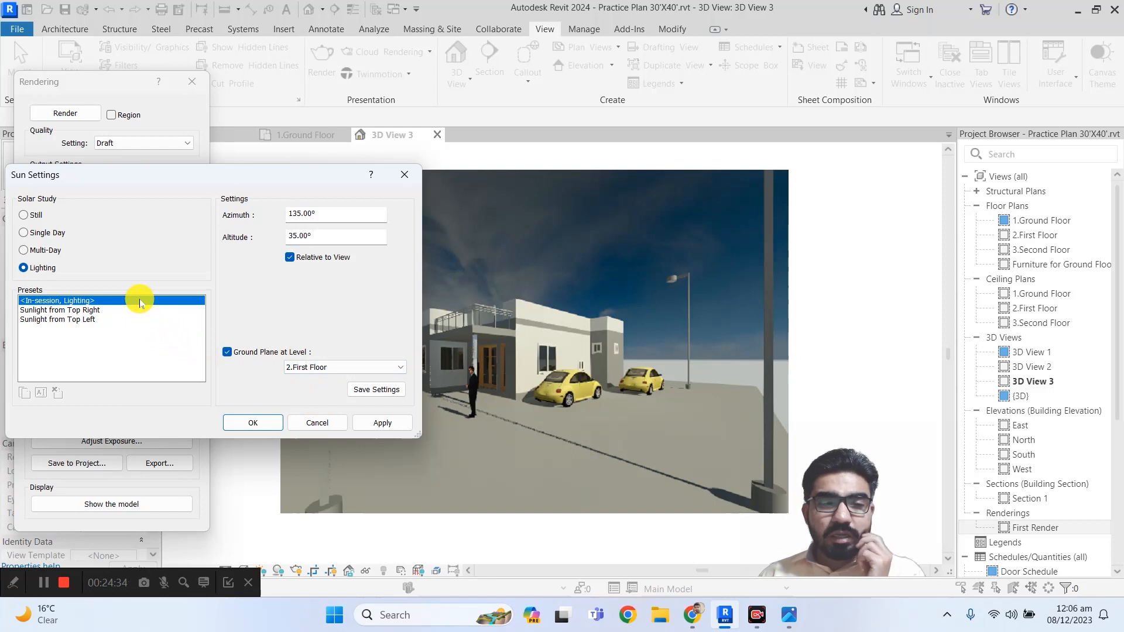
left_click(402, 175)
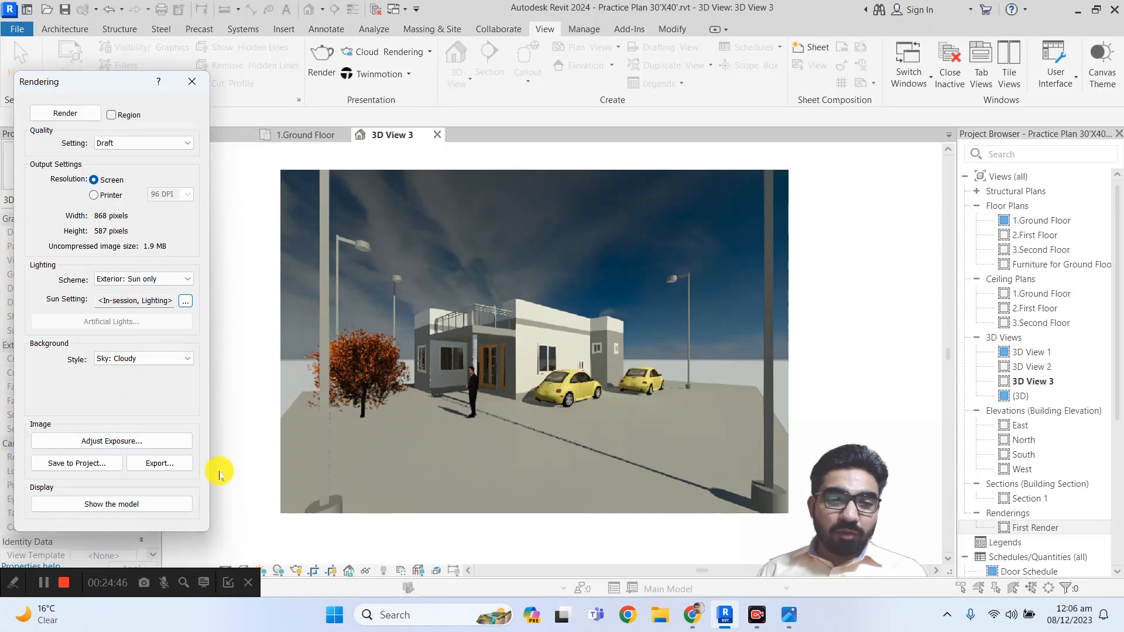
Save the rendered image of 3D View 3 to the project under the suggested name
left_click(77, 463)
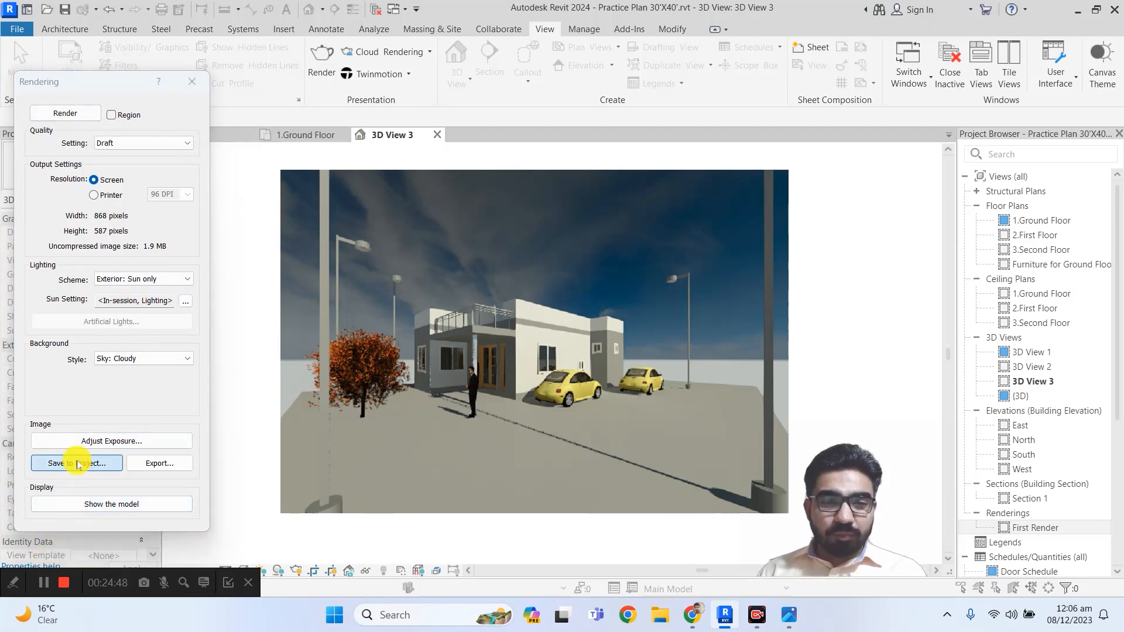
left_click(580, 329)
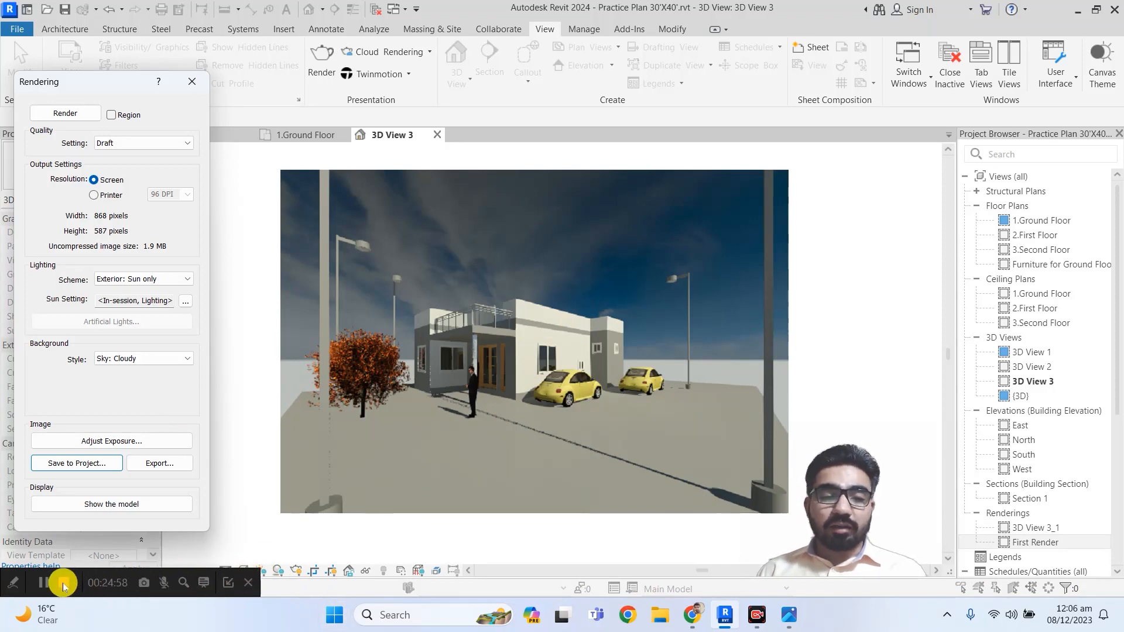
left_click(63, 583)
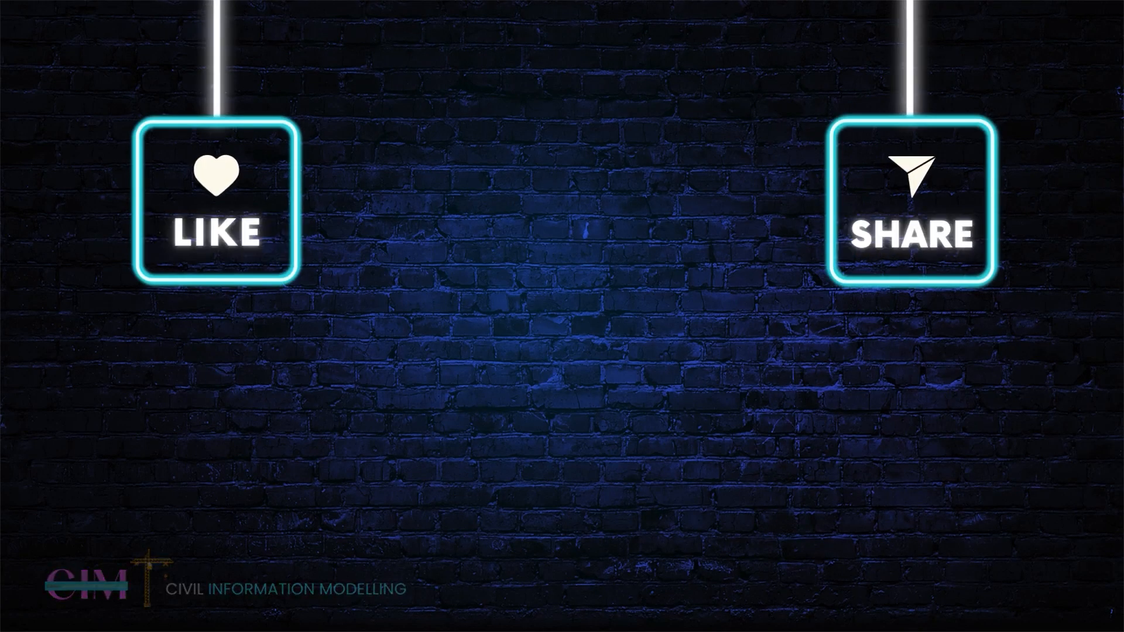